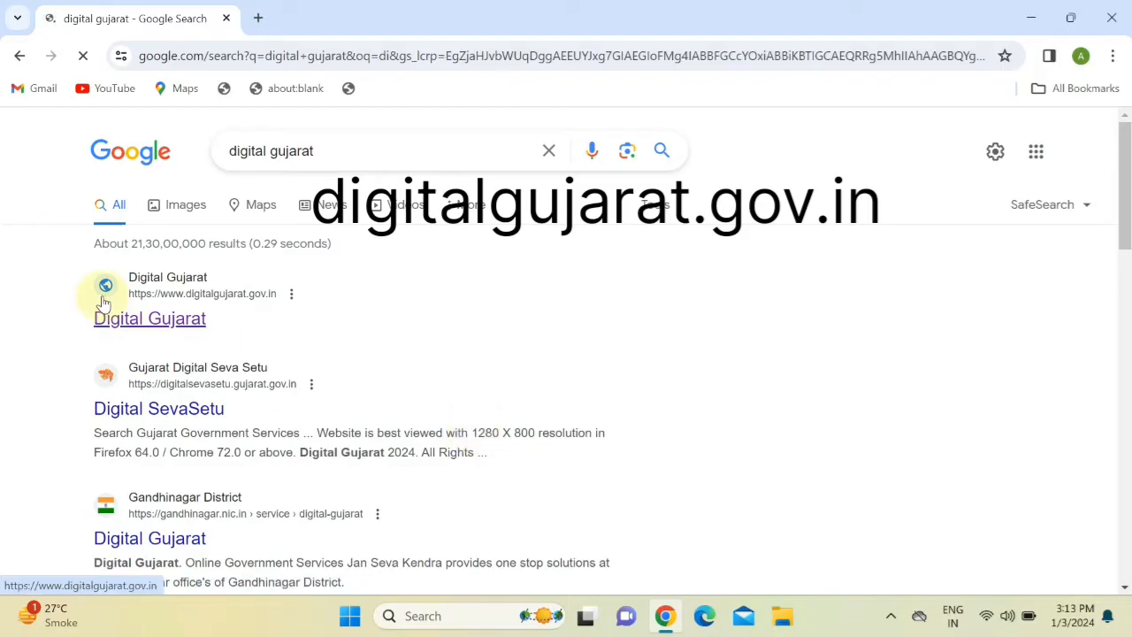
- Open the Digital Gujarat portal from the search results and go to its citizen login and registration page
{"action": "left_click", "coordinate": [139, 319]}
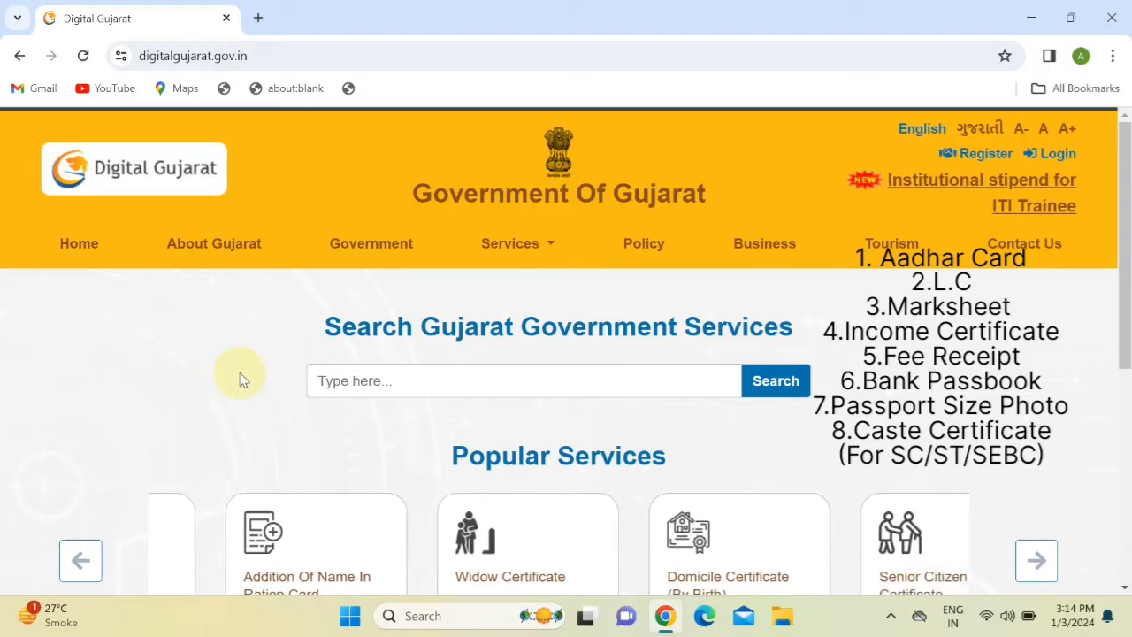
{"action": "scroll", "coordinate": [241, 381], "scroll_direction": "down", "scroll_amount": 1}
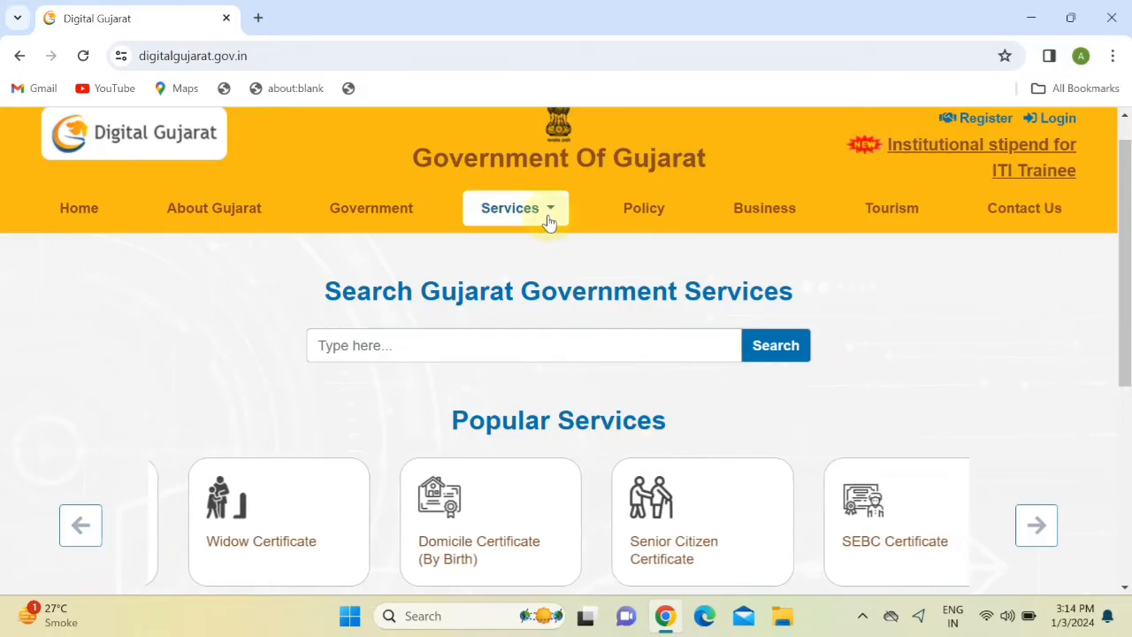
{"action": "left_click", "coordinate": [548, 220]}
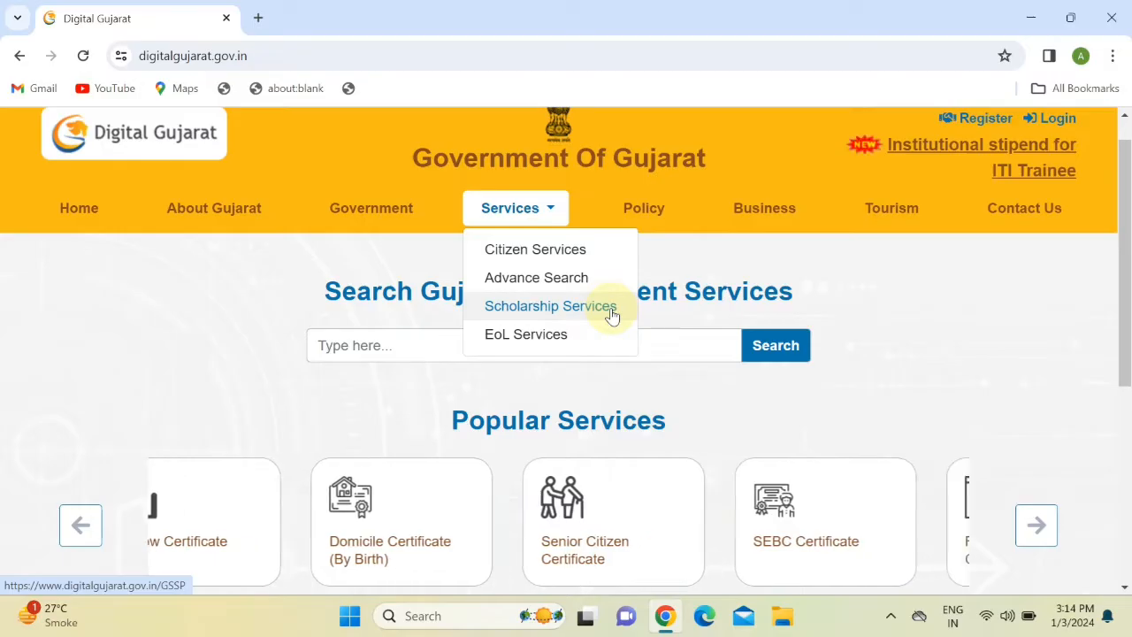
{"action": "left_click", "coordinate": [942, 154]}
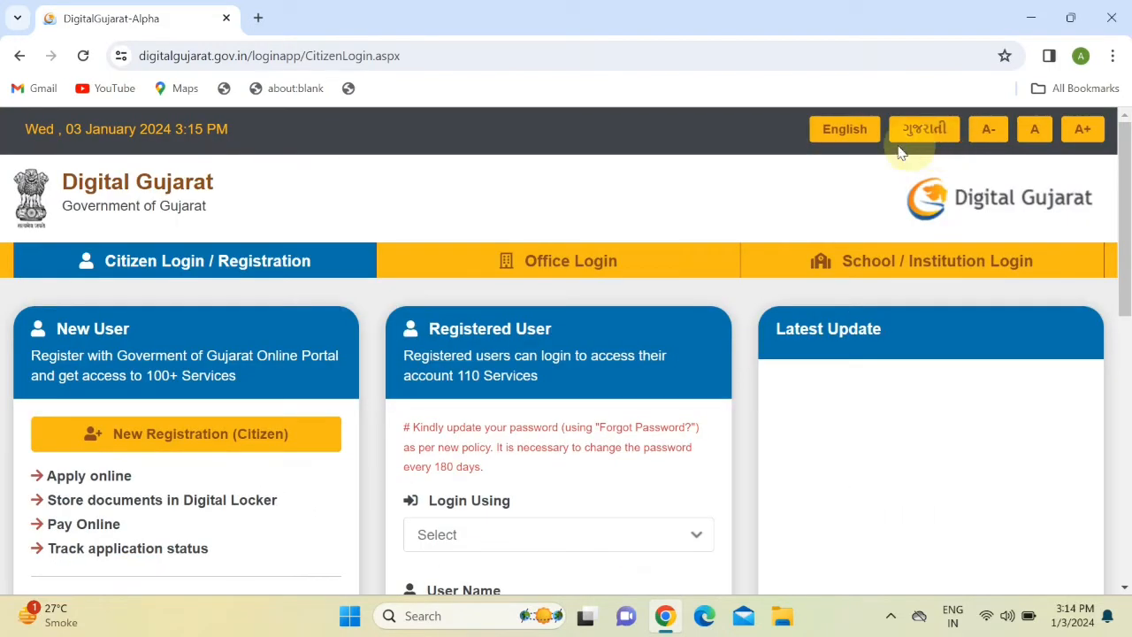
- Start a new citizen registration as a new user
{"action": "scroll", "coordinate": [741, 183], "scroll_direction": "down", "scroll_amount": 3}
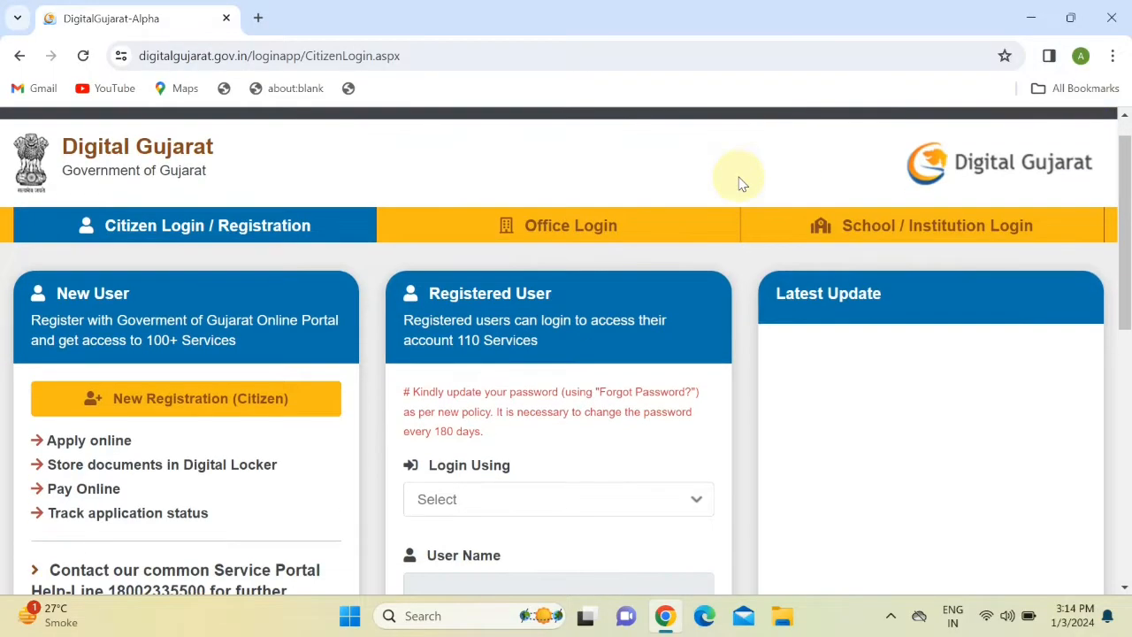
{"action": "scroll", "coordinate": [741, 183], "scroll_direction": "up", "scroll_amount": 1}
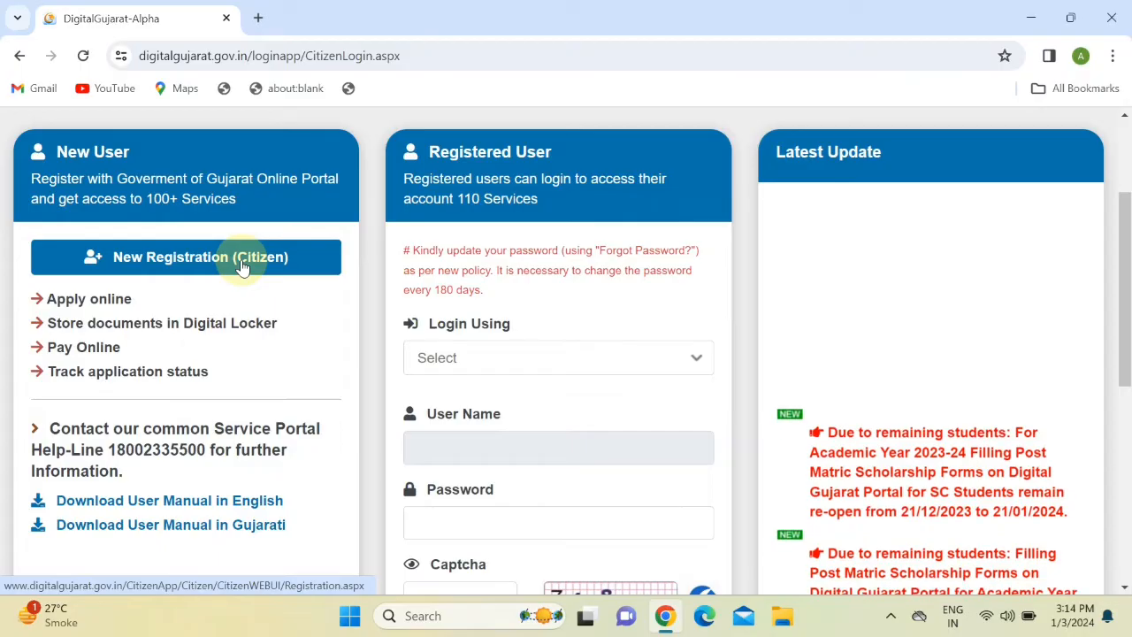
{"action": "left_click", "coordinate": [242, 268]}
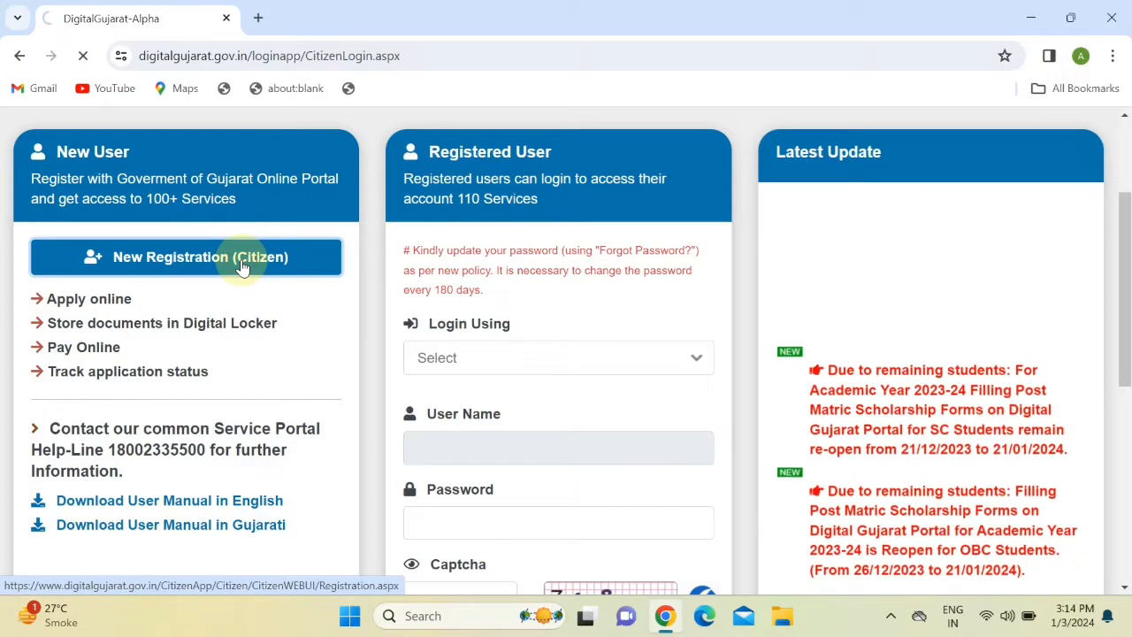
- Fill in the applicant's mobile number and e-mail address in the online registration form
{"action": "left_click", "coordinate": [522, 218]}
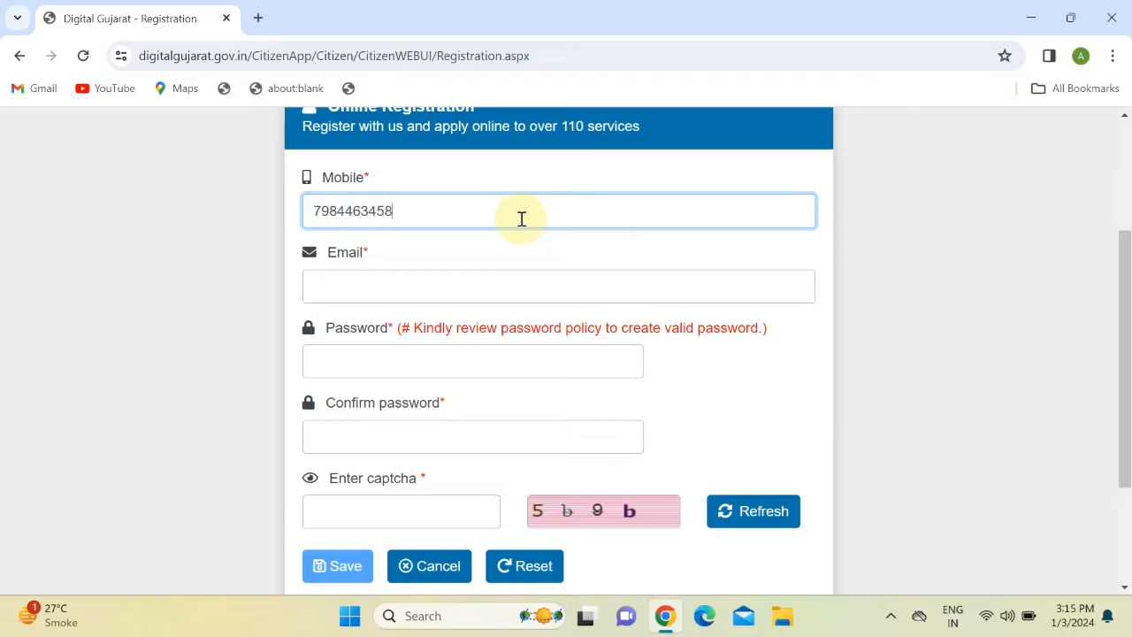
{"action": "left_click", "coordinate": [323, 285]}
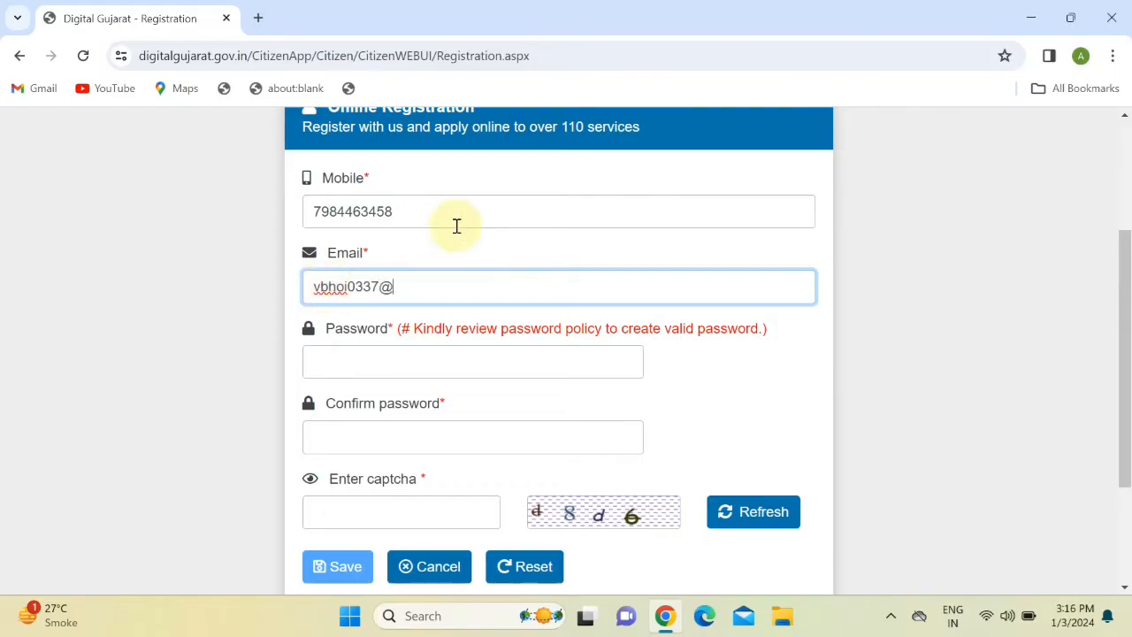
- Enter the account password and repeat it as the confirmation password
{"action": "left_click", "coordinate": [346, 376]}
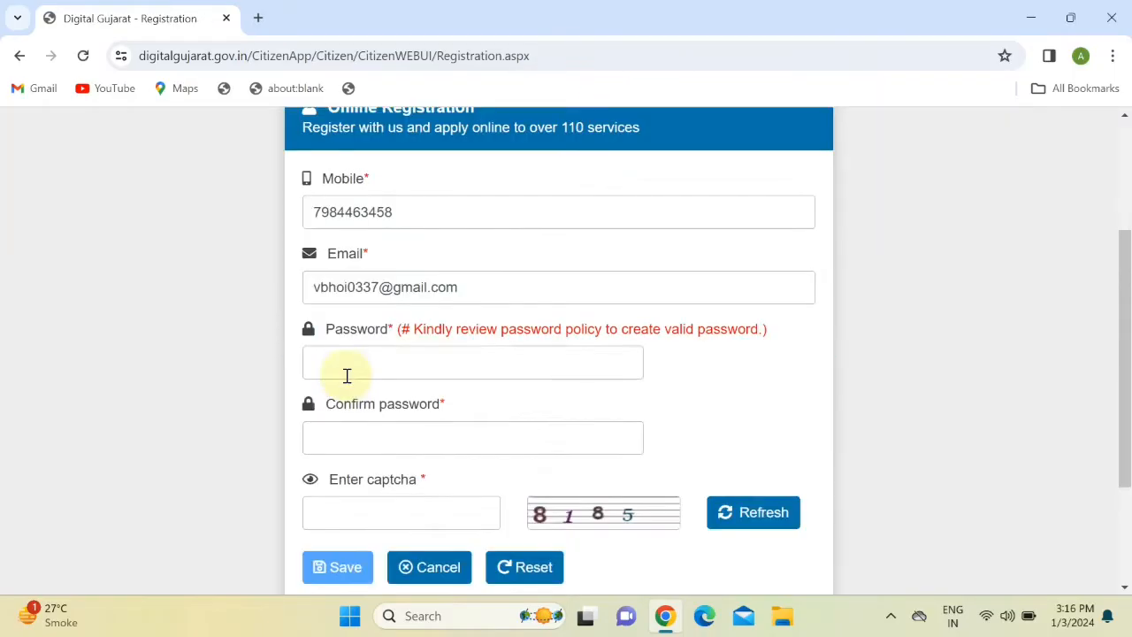
{"action": "left_click", "coordinate": [344, 366]}
{"action": "type", "text": "••••••••••"}
{"action": "left_click", "coordinate": [338, 441]}
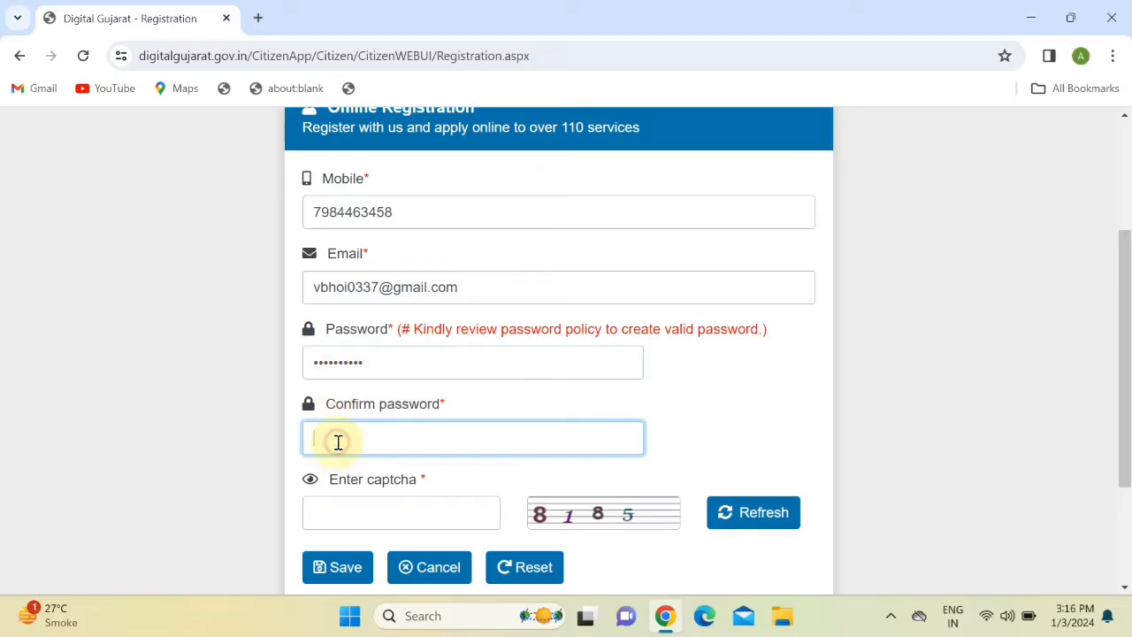
{"action": "type", "text": "••••••••••"}
- Save the registration with the captcha filled in, and confirm it with the verification code (OTP) received by SMS
{"action": "left_click", "coordinate": [401, 468]}
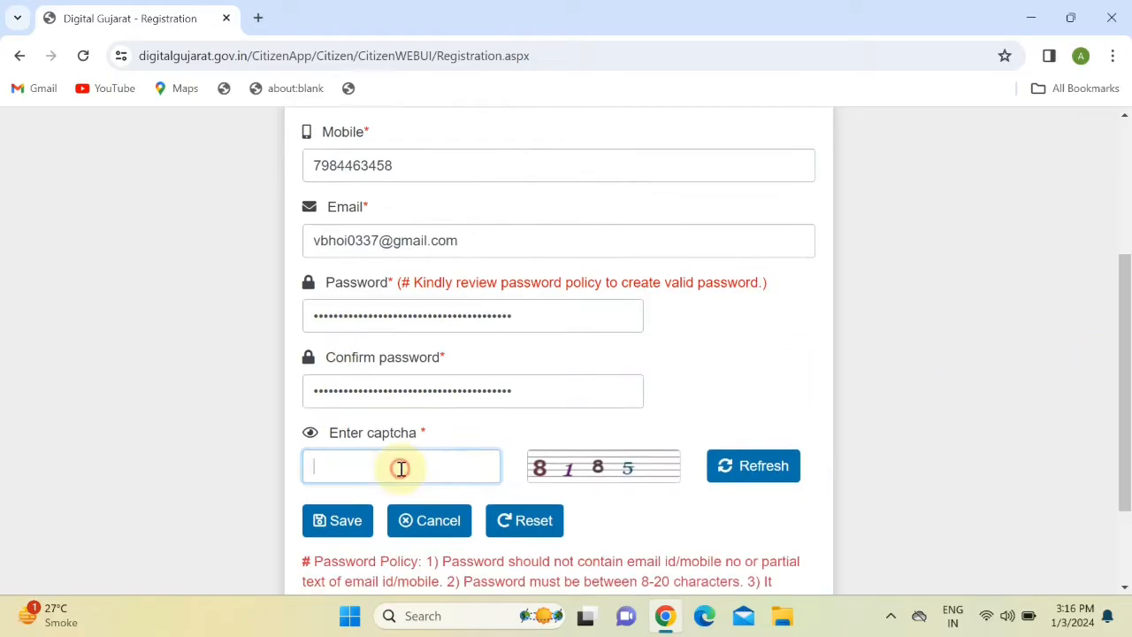
{"action": "left_click", "coordinate": [344, 527]}
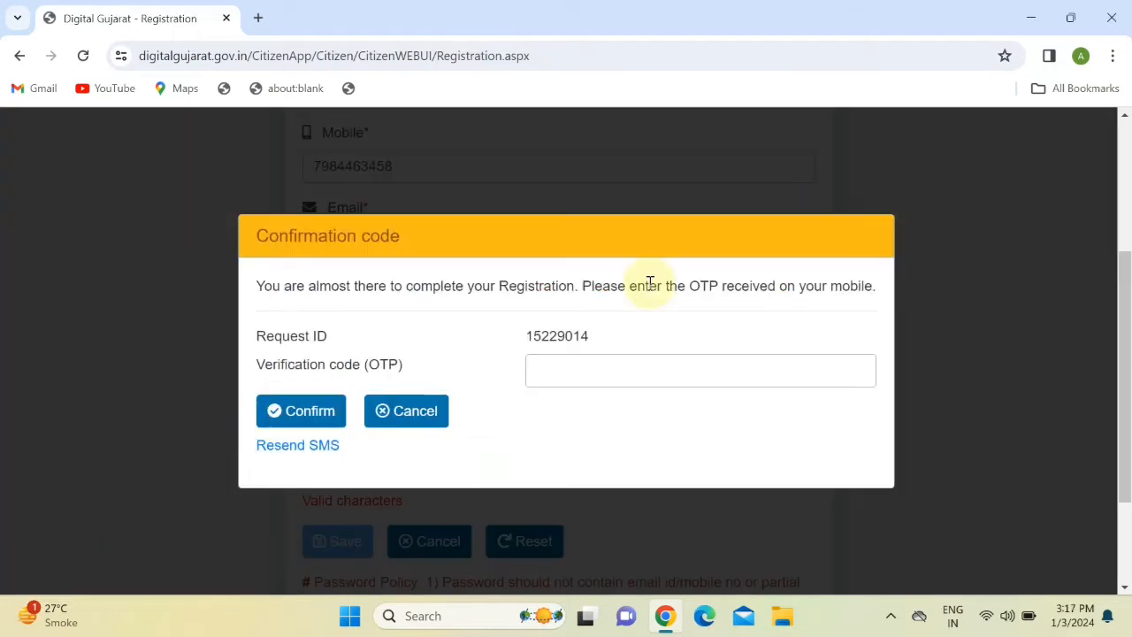
{"action": "left_click", "coordinate": [548, 379]}
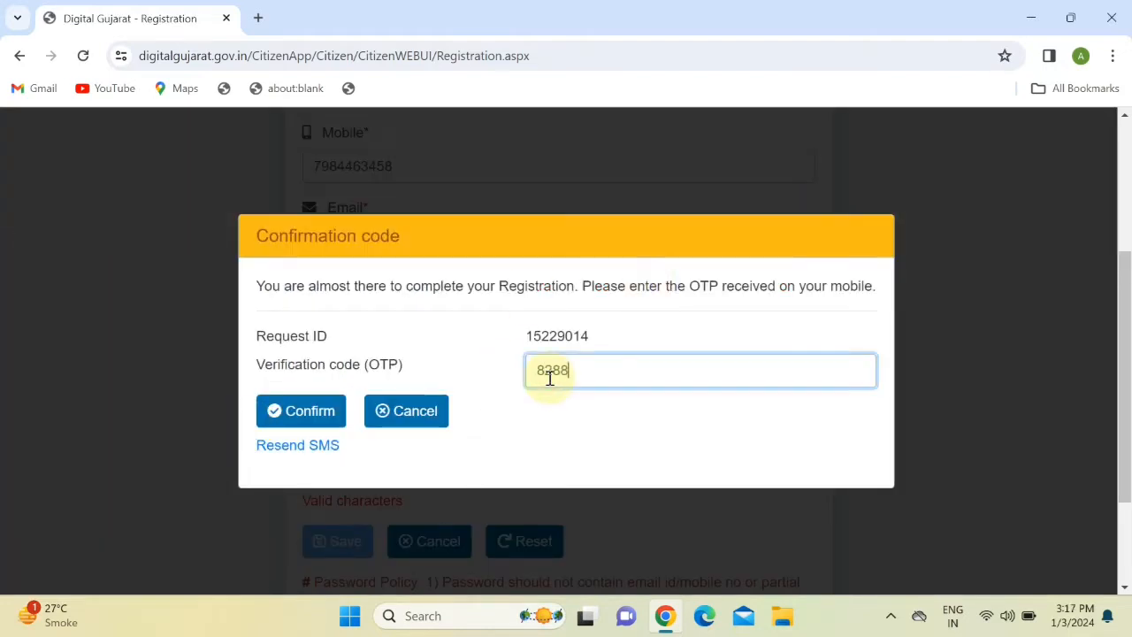
{"action": "left_click", "coordinate": [298, 422]}
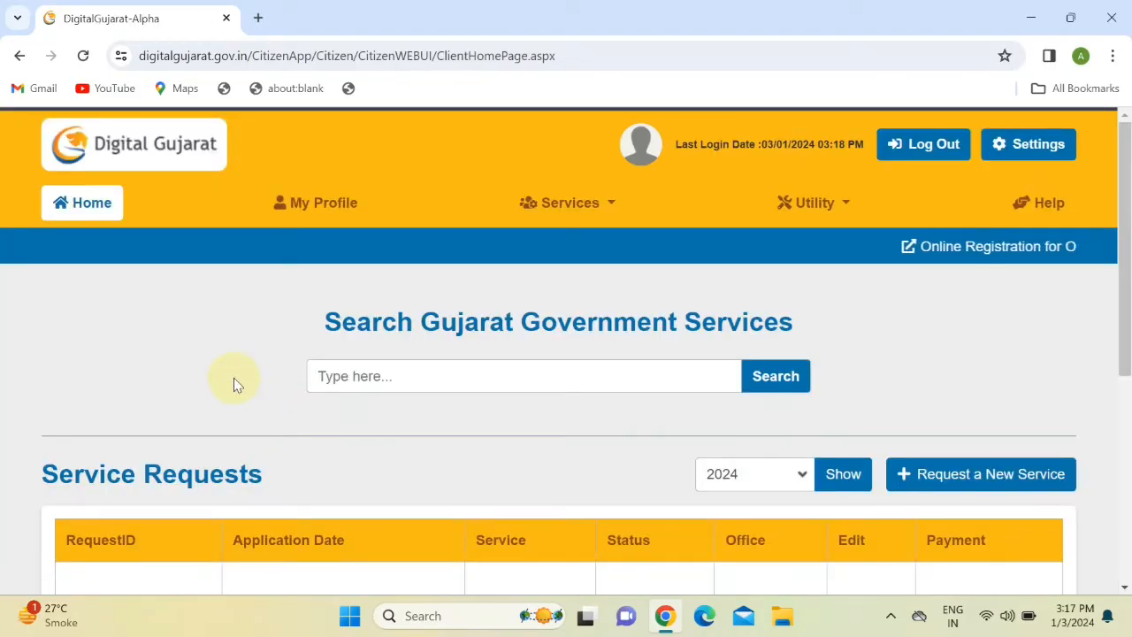
- Open the citizen profile page of the new account
{"action": "scroll", "coordinate": [235, 383], "scroll_direction": "down", "scroll_amount": 5}
{"action": "scroll", "coordinate": [233, 384], "scroll_direction": "up", "scroll_amount": 5}
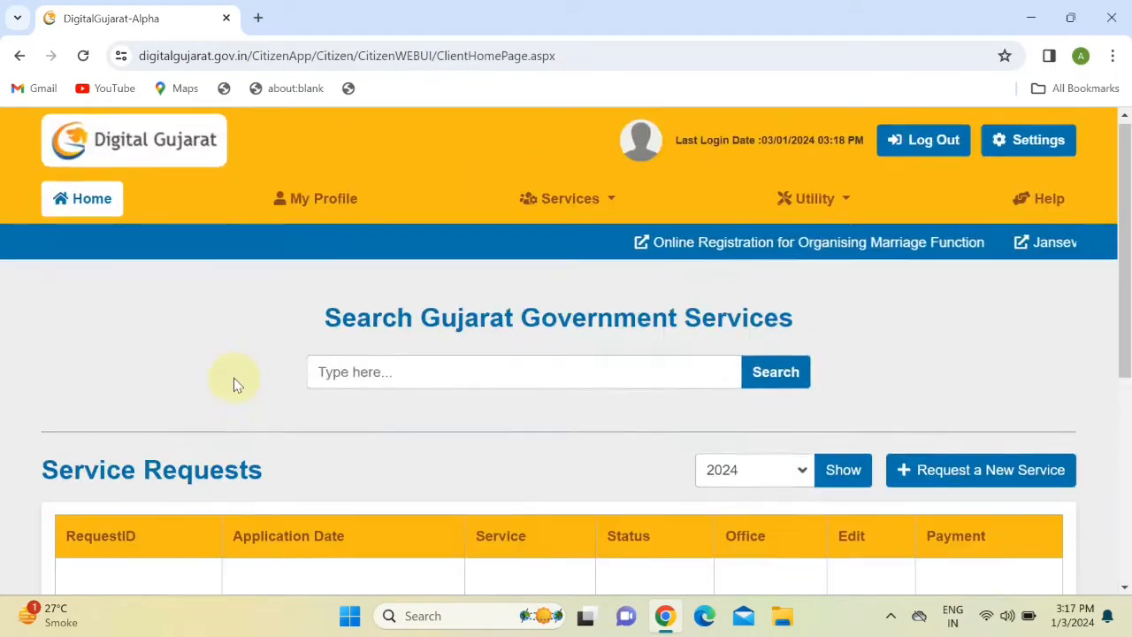
{"action": "left_click", "coordinate": [329, 209]}
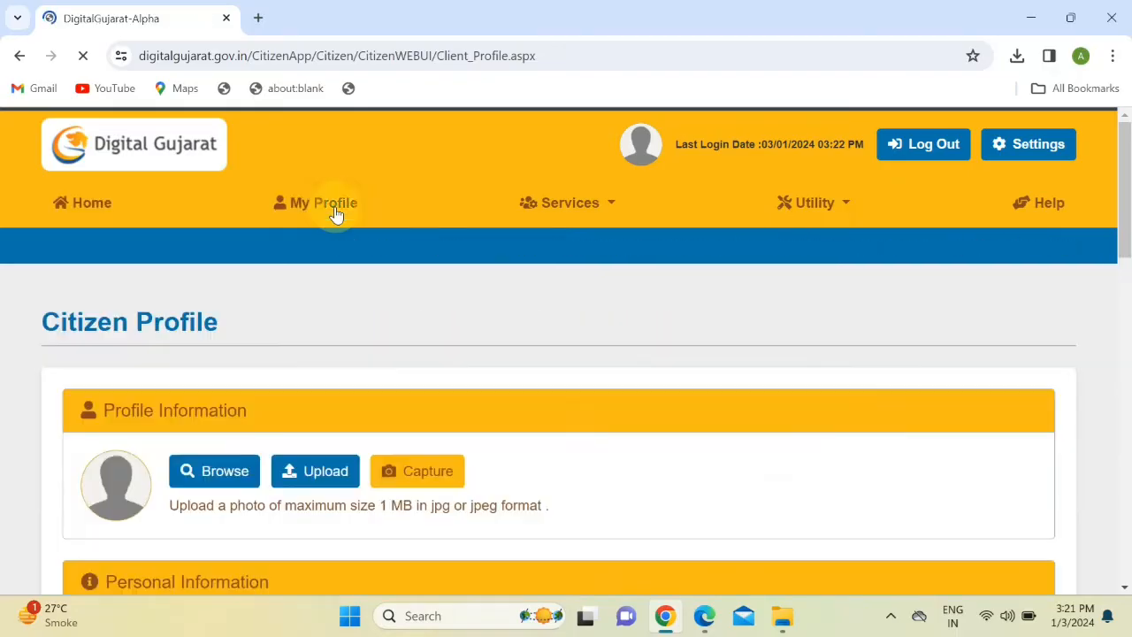
- Choose the applicant's photo from the Downloads folder and upload it as the profile picture
{"action": "scroll", "coordinate": [1096, 283], "scroll_direction": "down", "scroll_amount": 4}
{"action": "left_click_drag", "start_coordinate": [1125, 279], "coordinate": [1125, 453]}
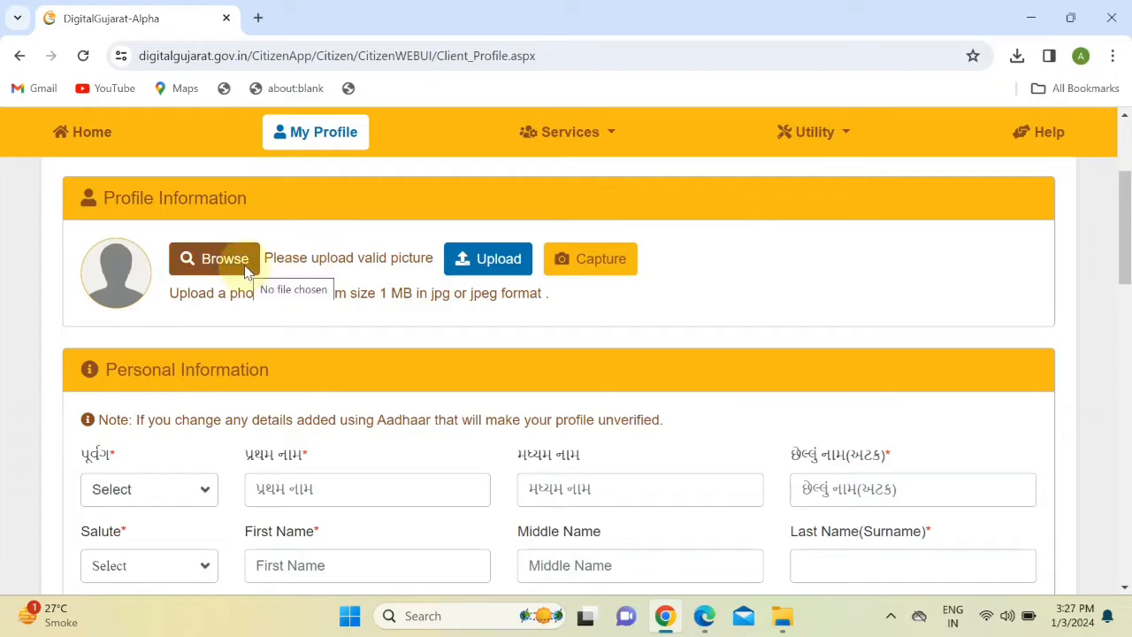
{"action": "left_click", "coordinate": [223, 259]}
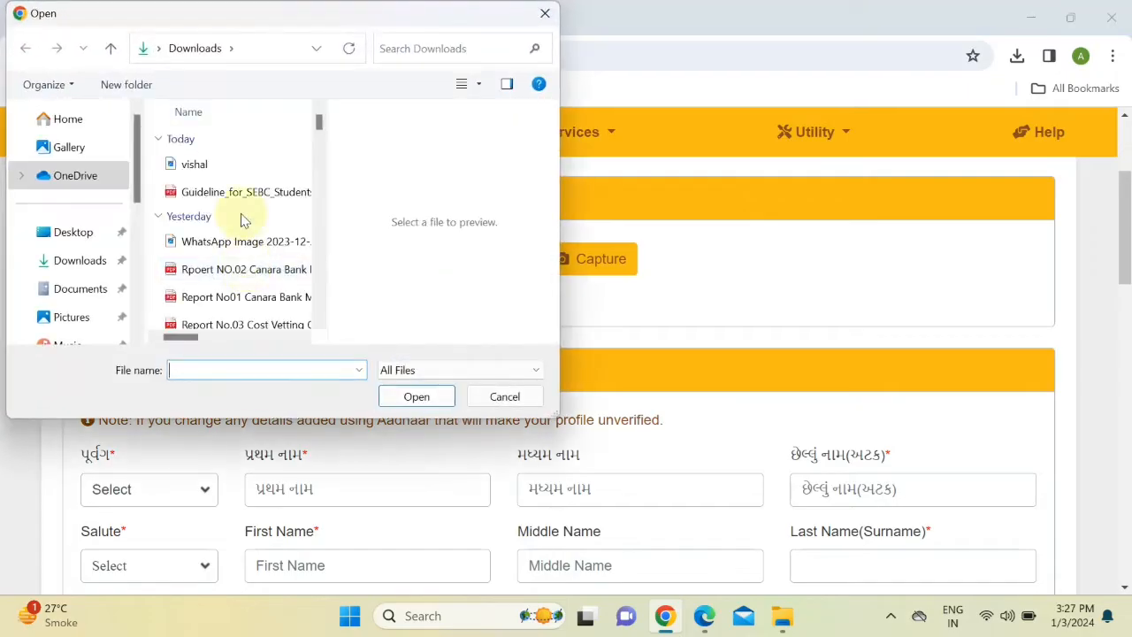
{"action": "double_click", "coordinate": [235, 169]}
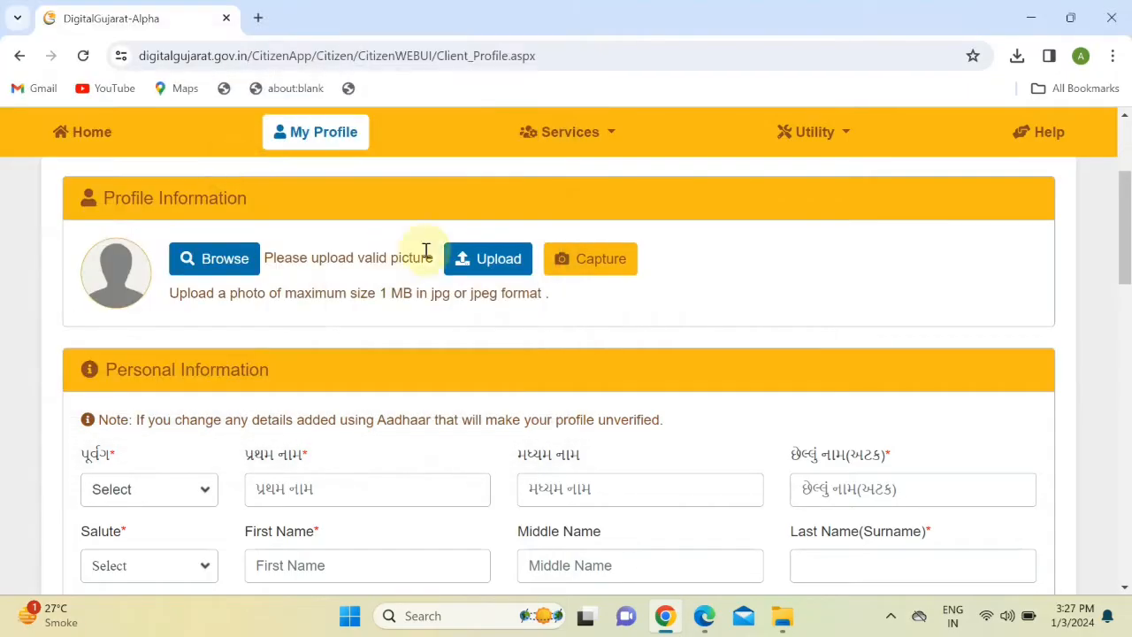
{"action": "left_click", "coordinate": [501, 265]}
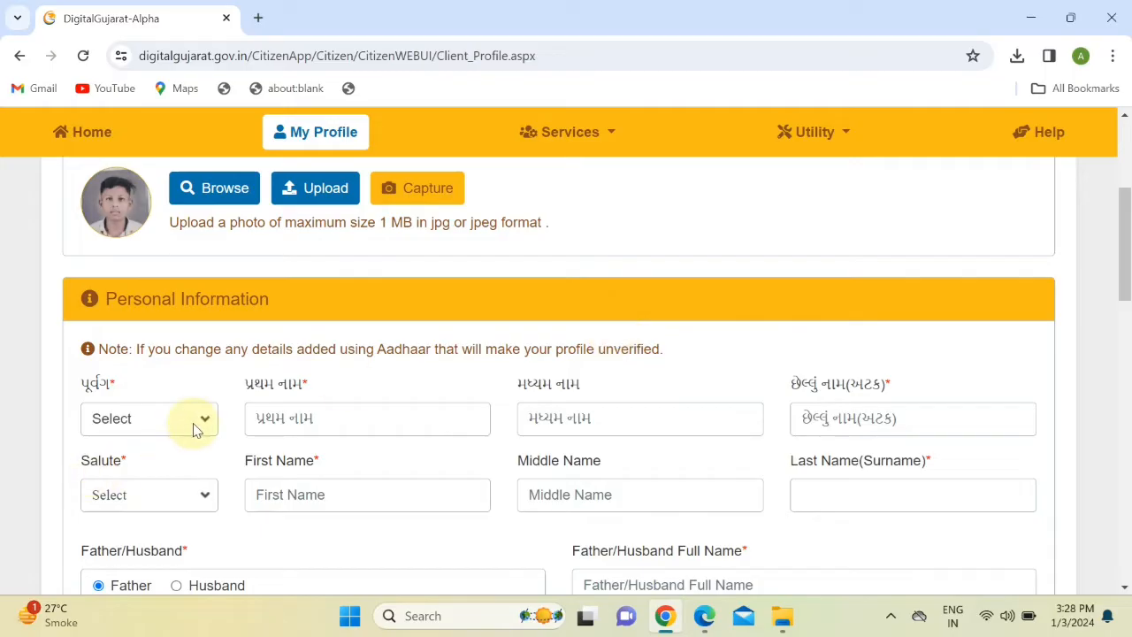
- Set the Gujarati salutation to શ્રી and fill in the applicant's first name and surname in Gujarati
{"action": "left_click", "coordinate": [197, 423]}
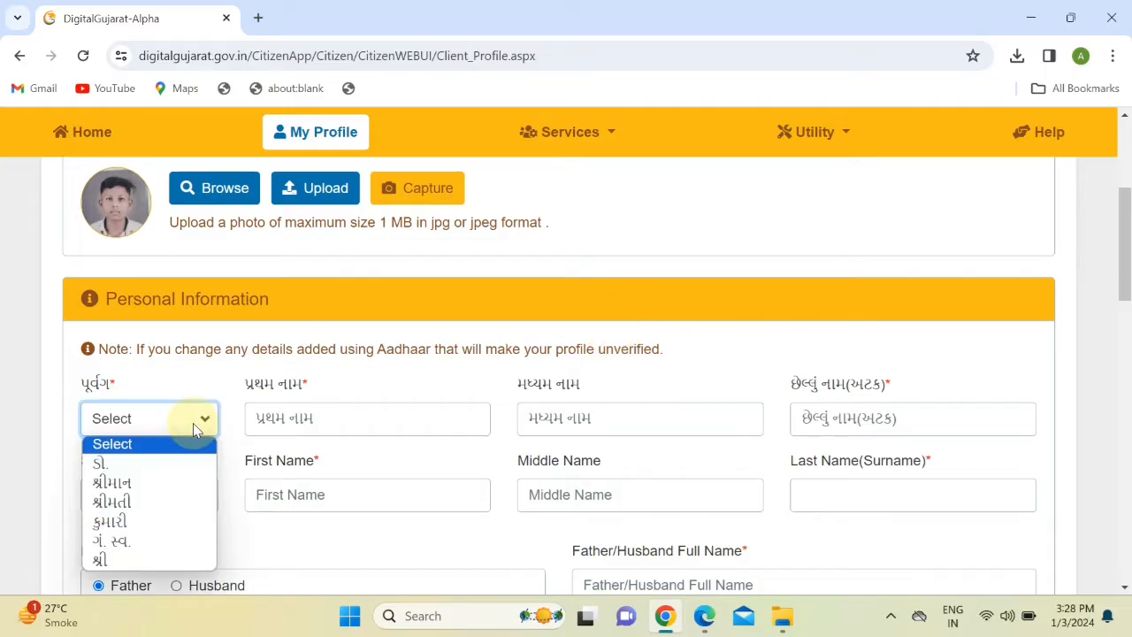
{"action": "left_click", "coordinate": [165, 561]}
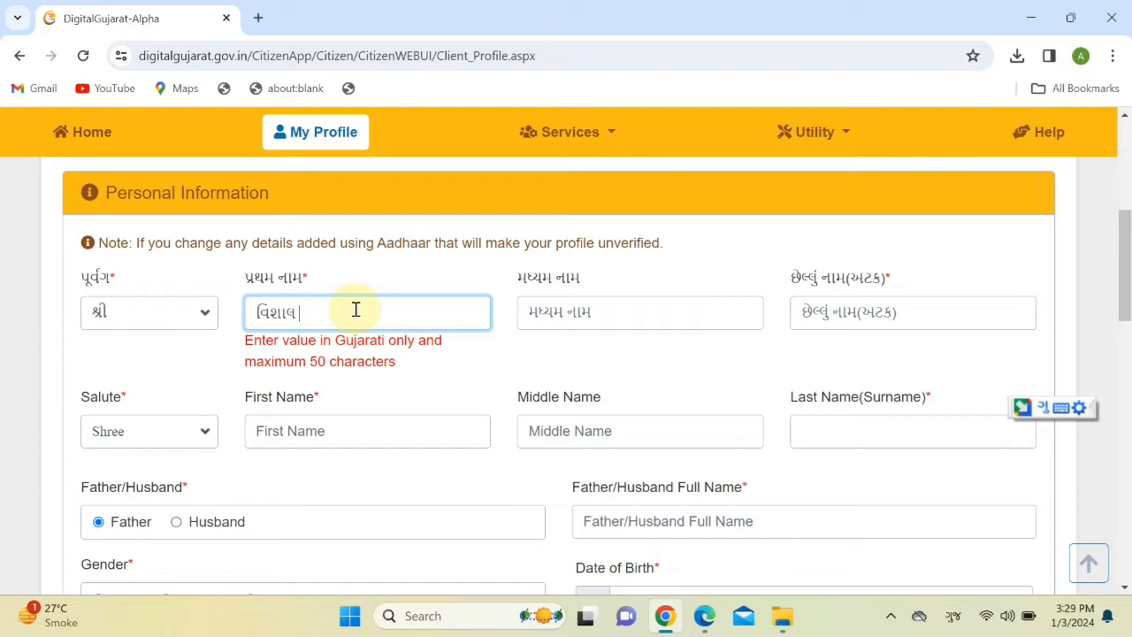
{"action": "key", "text": "space"}
{"action": "key", "text": "Tab"}
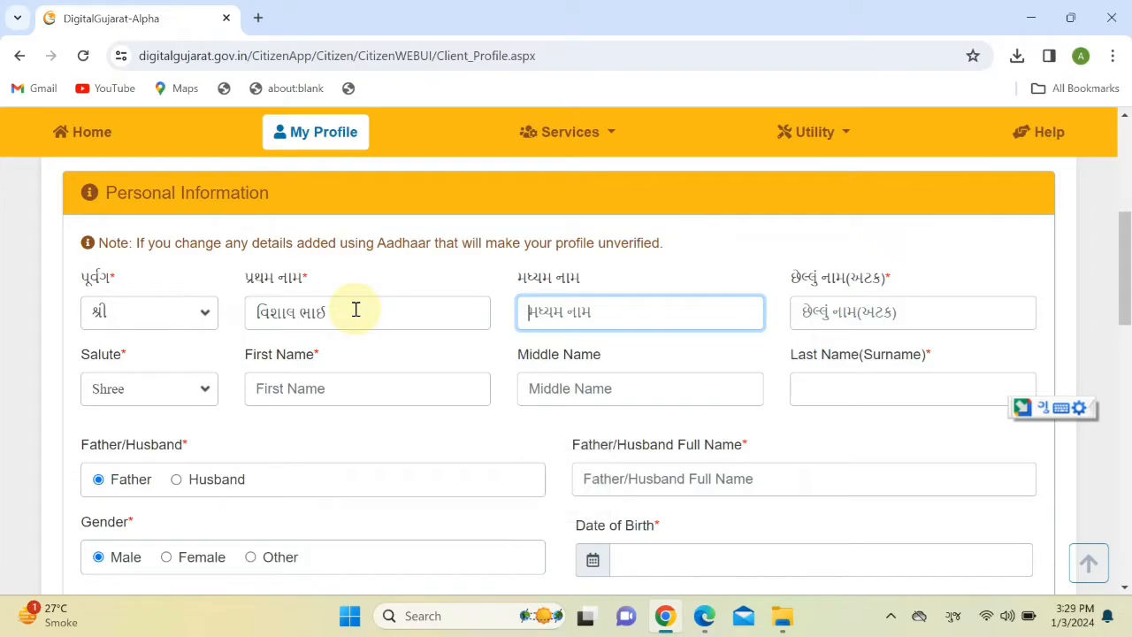
{"action": "key", "text": "Tab"}
{"action": "key", "text": "space"}
{"action": "left_click", "coordinate": [297, 455]}
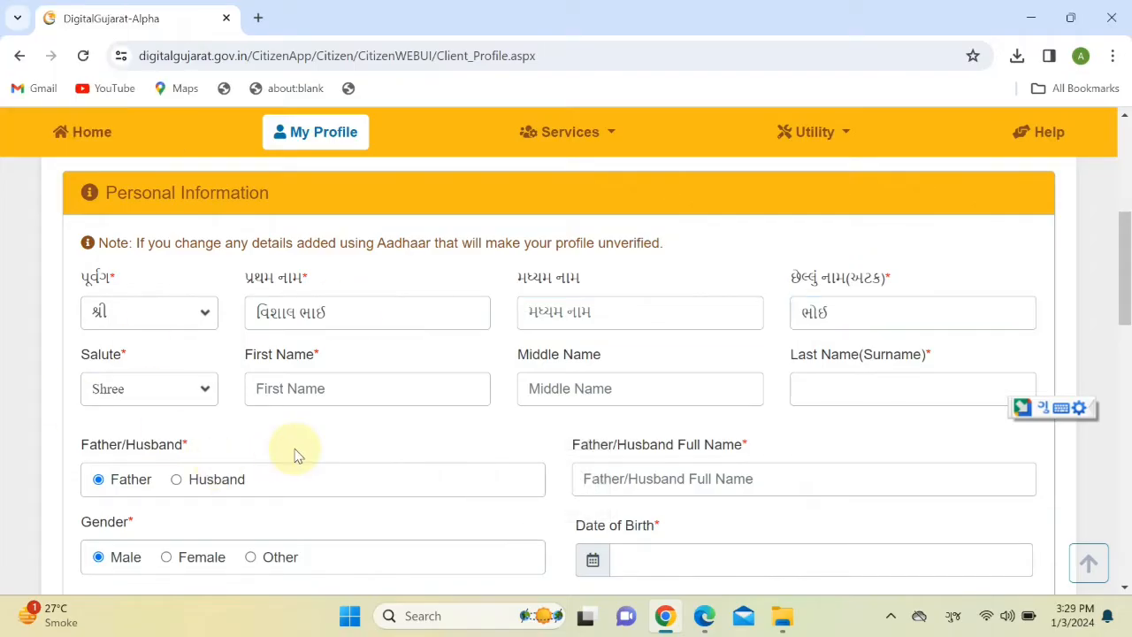
- Keep the English salutation Shree and fill in the applicant's first name and surname in English, without a middle name
{"action": "left_click", "coordinate": [207, 394]}
{"action": "left_click", "coordinate": [207, 392]}
{"action": "left_click", "coordinate": [303, 398]}
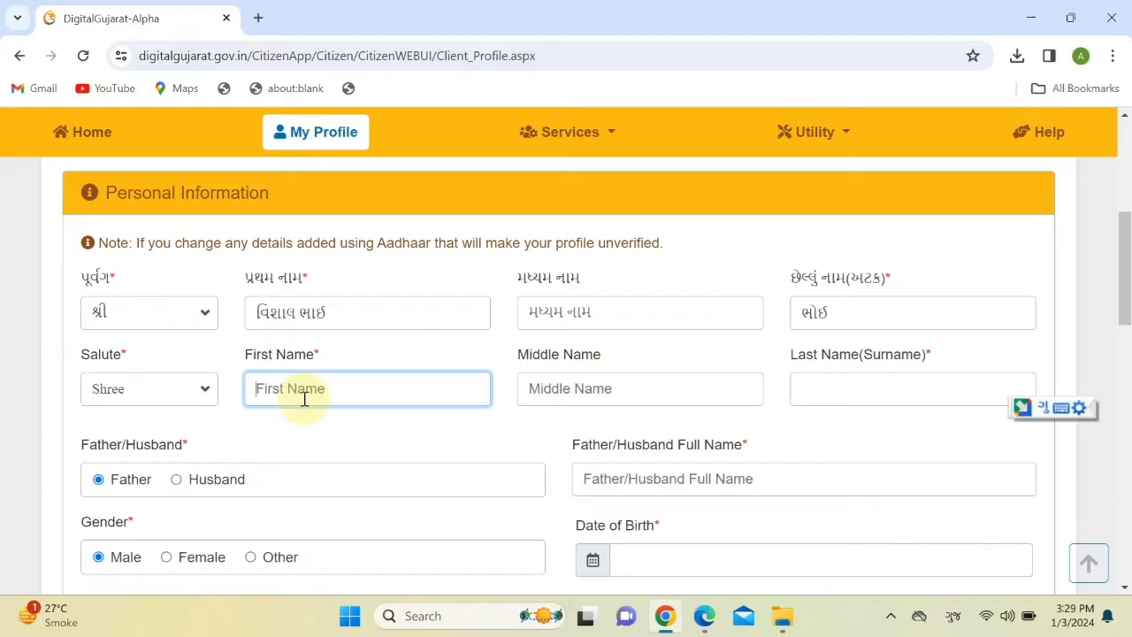
{"action": "type", "text": "V"}
{"action": "key", "text": "BackSpace"}
{"action": "key", "text": "alt+shift"}
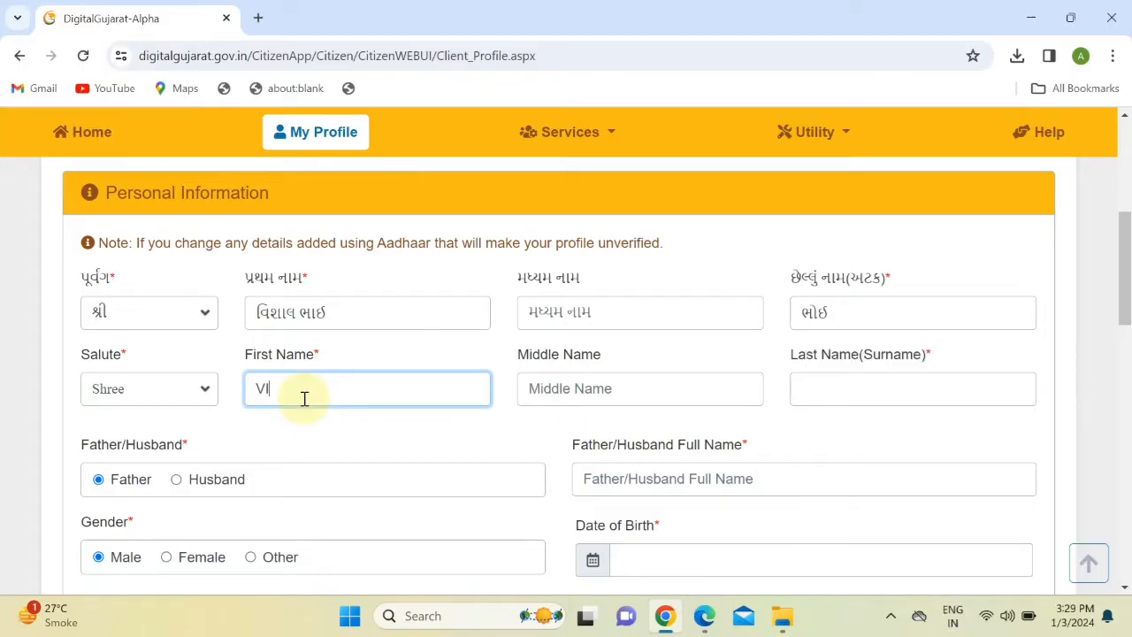
{"action": "key", "text": "Tab"}
{"action": "key", "text": "Tab"}
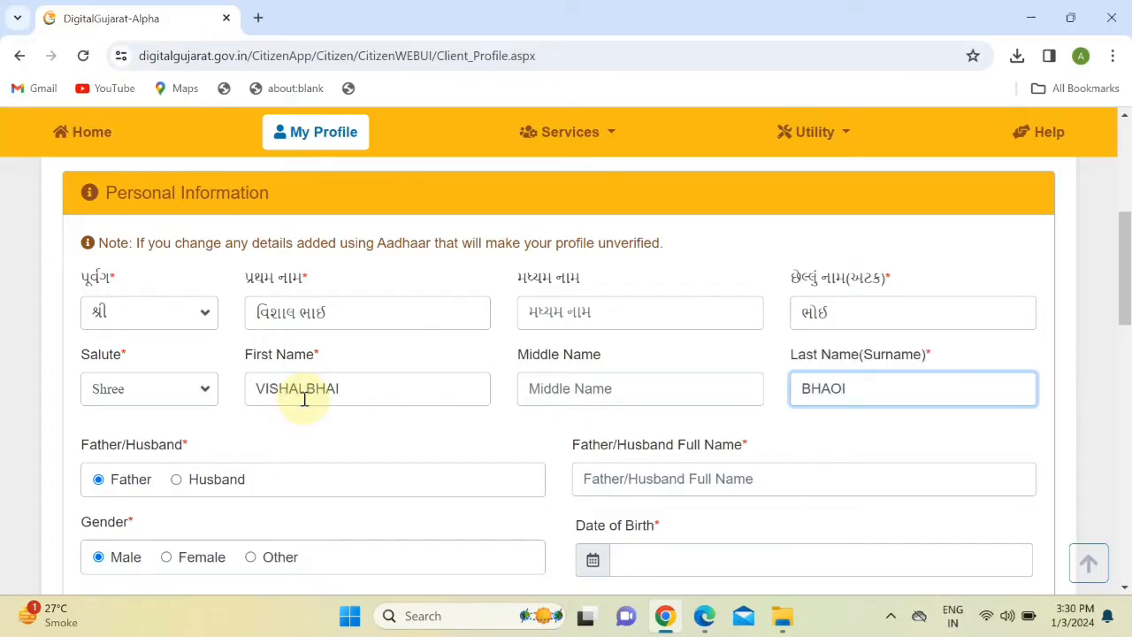
{"action": "left_click", "coordinate": [259, 448]}
- Enter the father's full name and pick the applicant's date of birth from the calendar
{"action": "scroll", "coordinate": [346, 448], "scroll_direction": "down", "scroll_amount": 1}
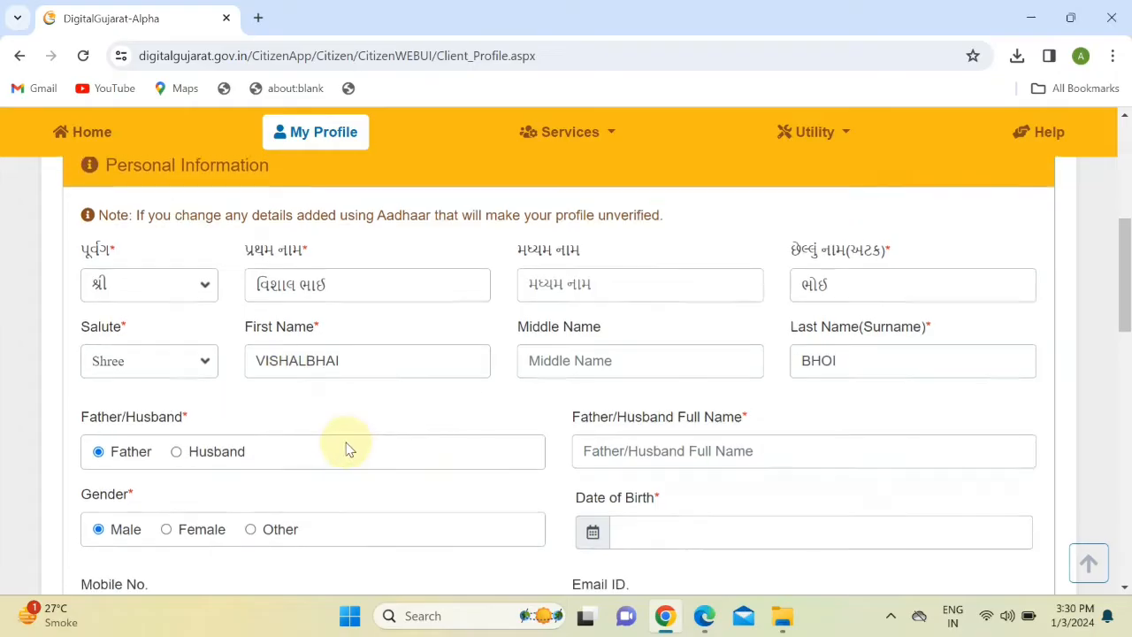
{"action": "left_click", "coordinate": [604, 381]}
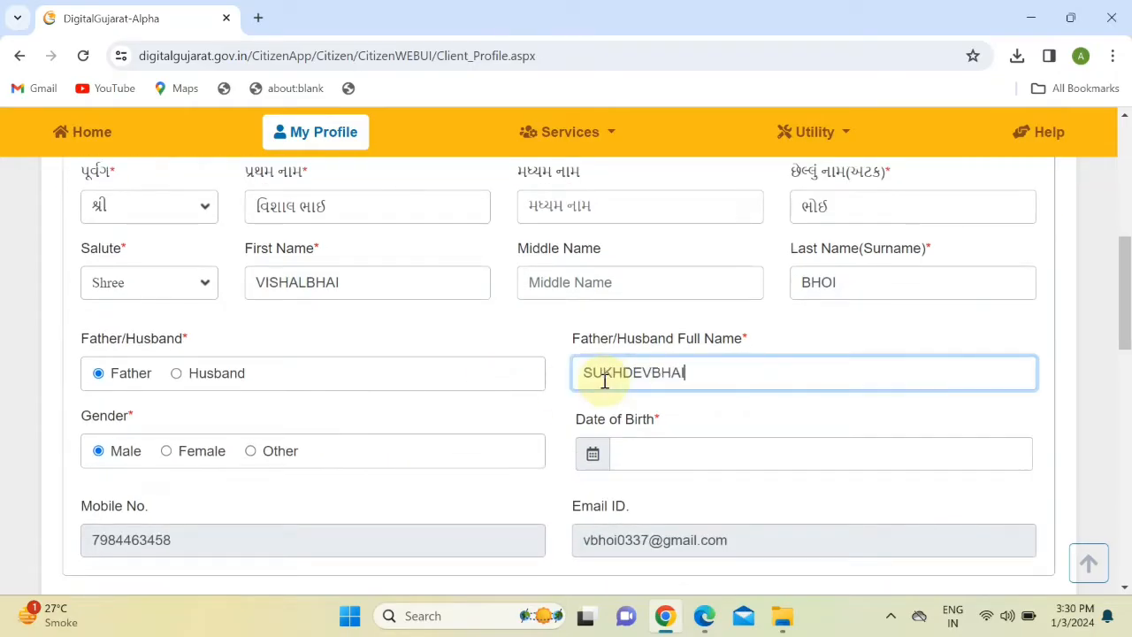
{"action": "left_click", "coordinate": [622, 451]}
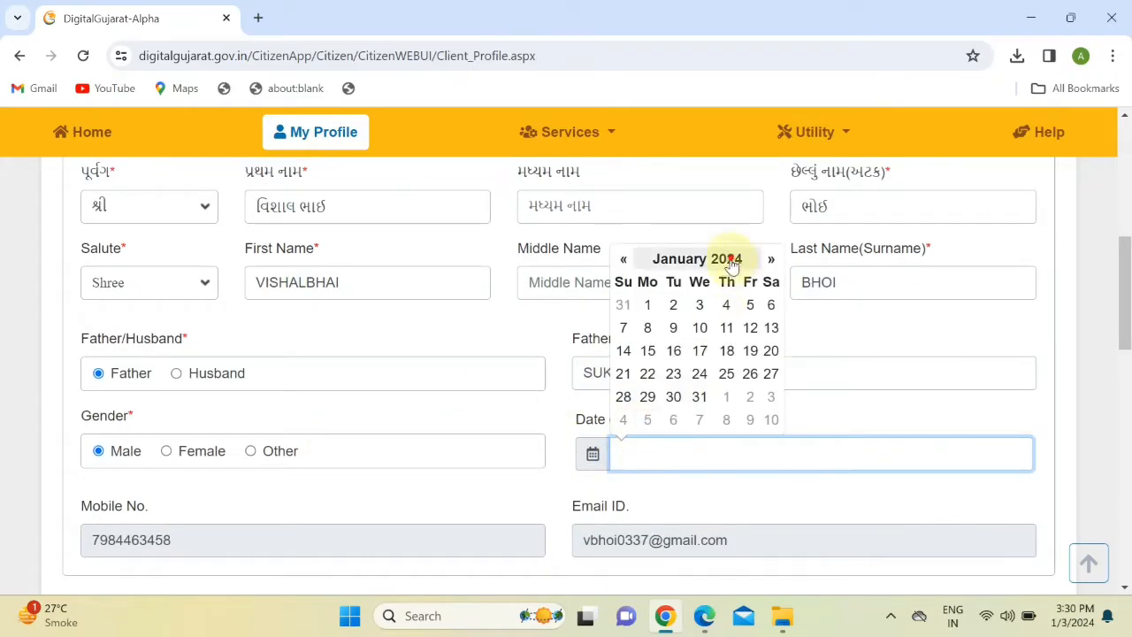
{"action": "left_click", "coordinate": [728, 260]}
{"action": "left_click", "coordinate": [623, 267]}
{"action": "left_click", "coordinate": [623, 267]}
{"action": "left_click", "coordinate": [703, 266]}
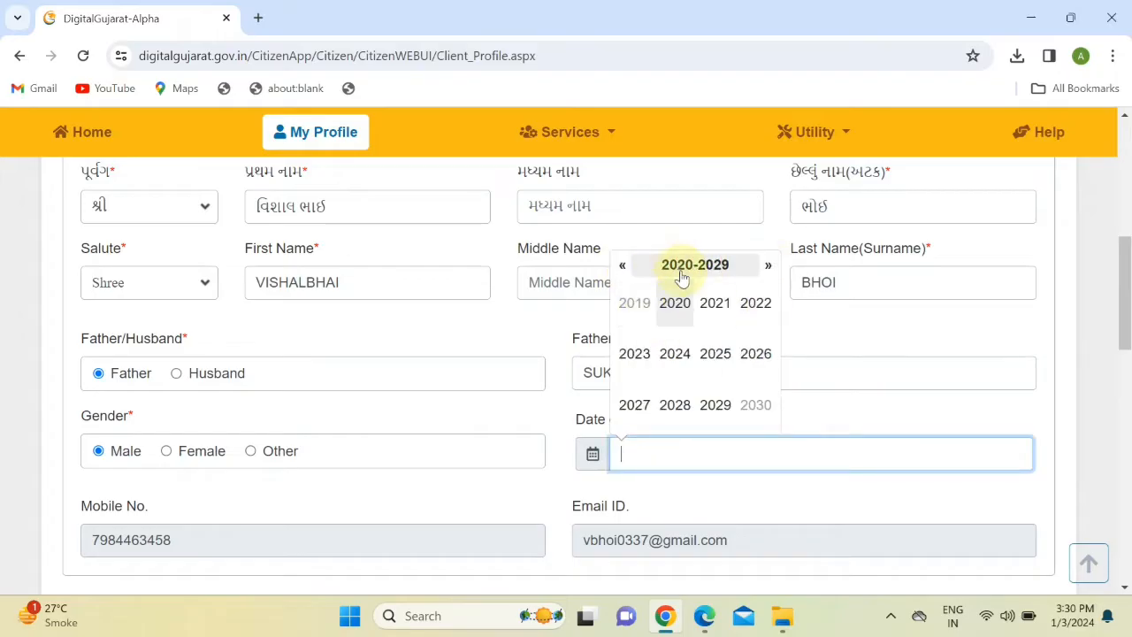
{"action": "left_click", "coordinate": [624, 271]}
{"action": "left_click", "coordinate": [624, 268]}
{"action": "left_click", "coordinate": [634, 404]}
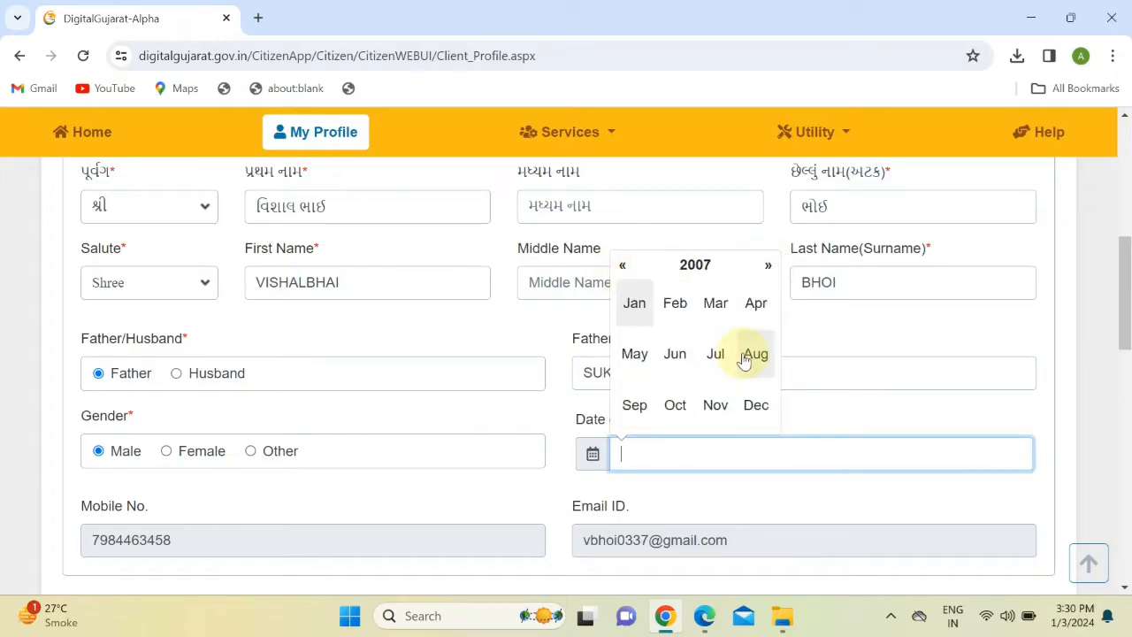
{"action": "left_click", "coordinate": [756, 404]}
{"action": "left_click", "coordinate": [706, 334]}
{"action": "left_click", "coordinate": [892, 402]}
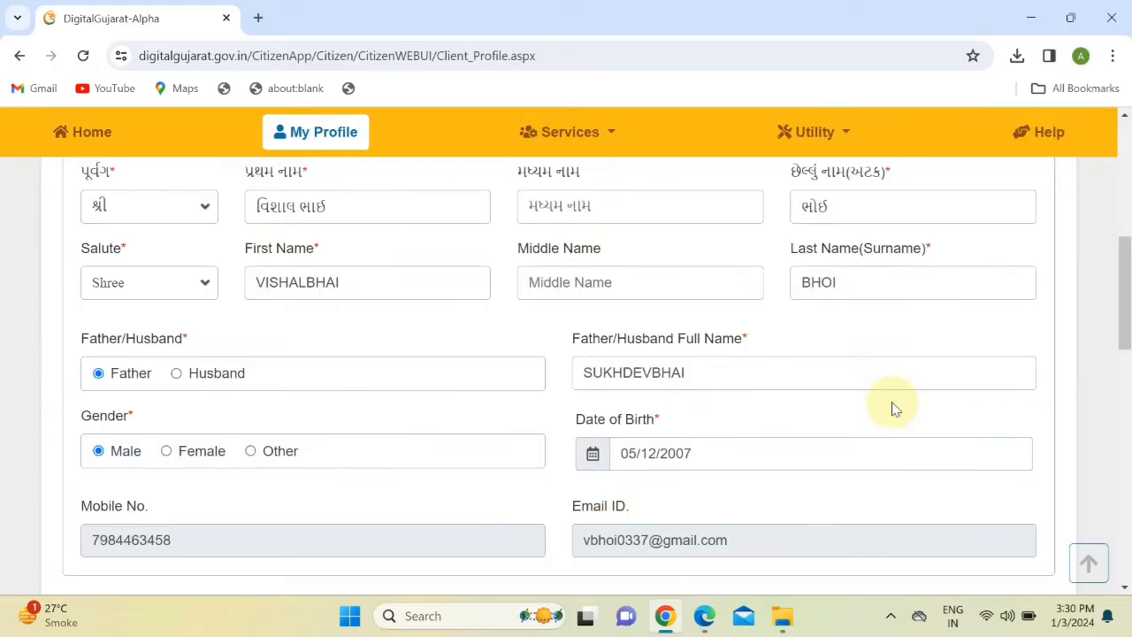
- Enter the applicant's current address and choose the matching district and taluka for it
{"action": "scroll", "coordinate": [893, 402], "scroll_direction": "down", "scroll_amount": 3}
{"action": "left_click", "coordinate": [236, 354]}
{"action": "type", "text": "KHANDI, PRATHAM"}
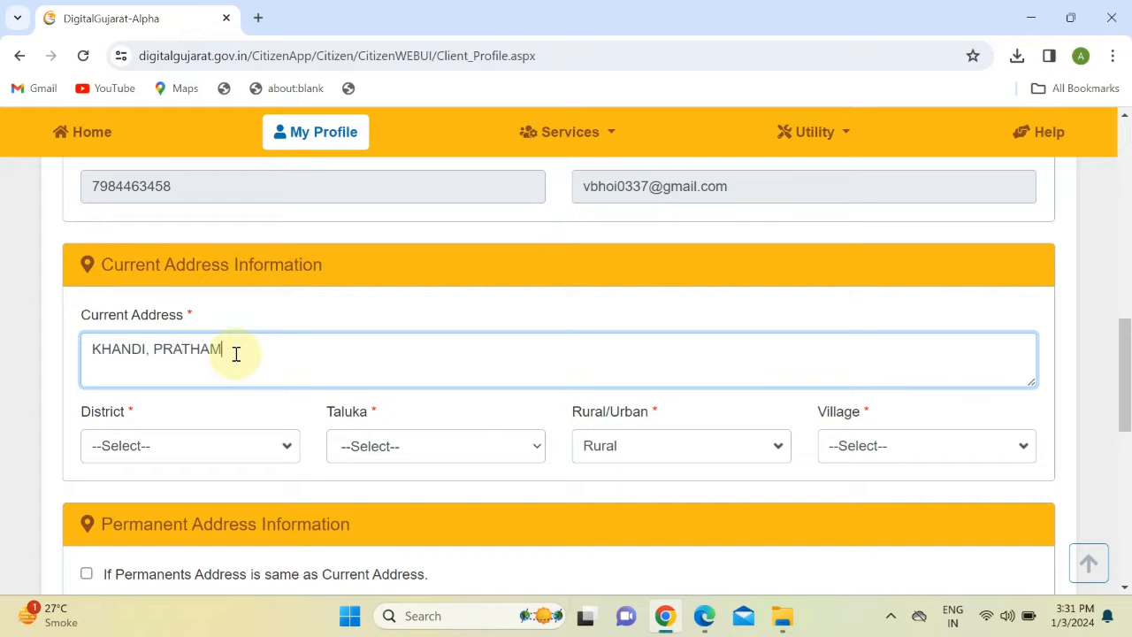
{"action": "type", "text": "PURA"}
{"action": "left_click", "coordinate": [222, 445]}
{"action": "scroll", "coordinate": [288, 404], "scroll_direction": "down", "scroll_amount": 5}
{"action": "left_click", "coordinate": [289, 404]}
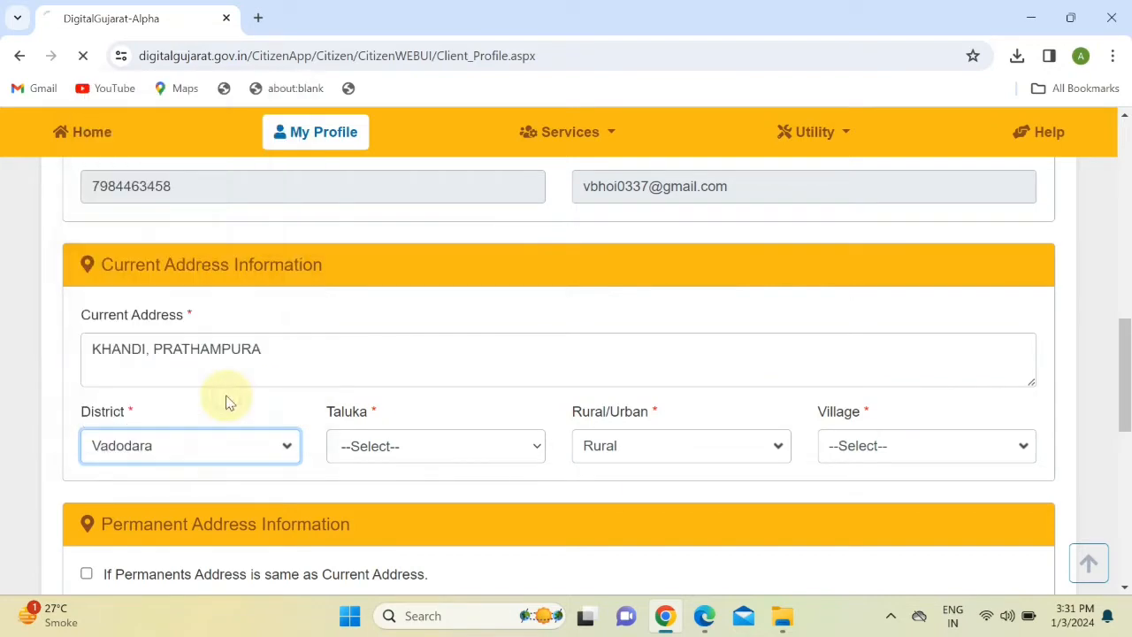
{"action": "left_click", "coordinate": [530, 414]}
{"action": "left_click", "coordinate": [468, 245]}
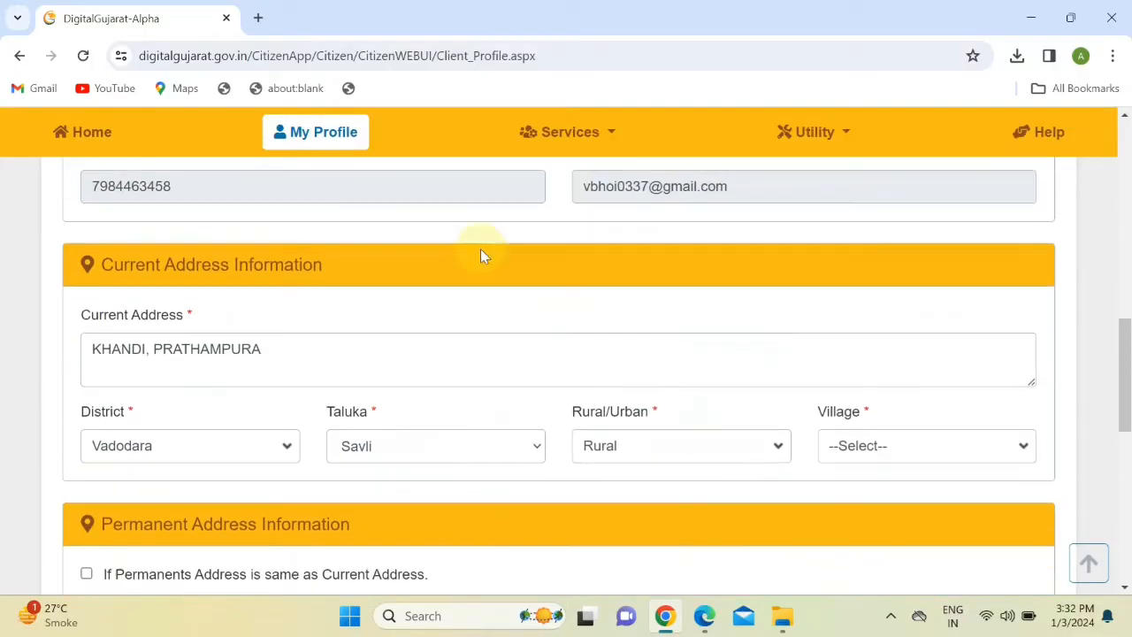
- Keep the current address area type as Rural and choose the applicant's village
{"action": "left_click", "coordinate": [702, 453]}
{"action": "left_click", "coordinate": [698, 472]}
{"action": "left_click", "coordinate": [888, 454]}
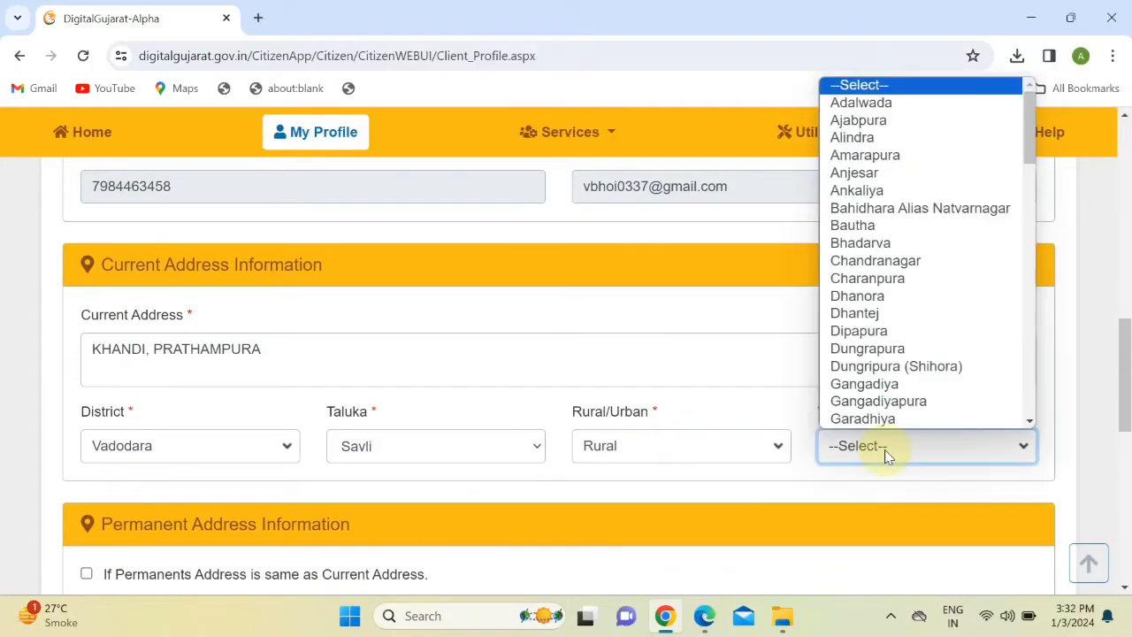
{"action": "scroll", "coordinate": [1030, 277], "scroll_direction": "down", "scroll_amount": 8}
{"action": "left_click", "coordinate": [925, 86]}
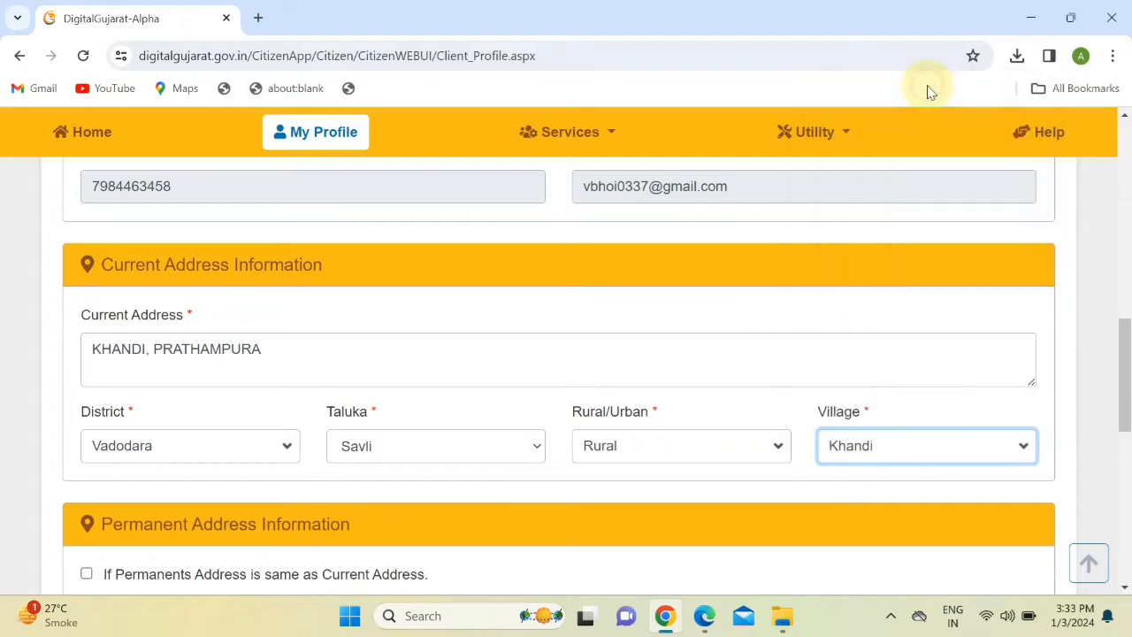
- Mark the permanent address as the same as the current address
{"action": "scroll", "coordinate": [1014, 397], "scroll_direction": "down", "scroll_amount": 2}
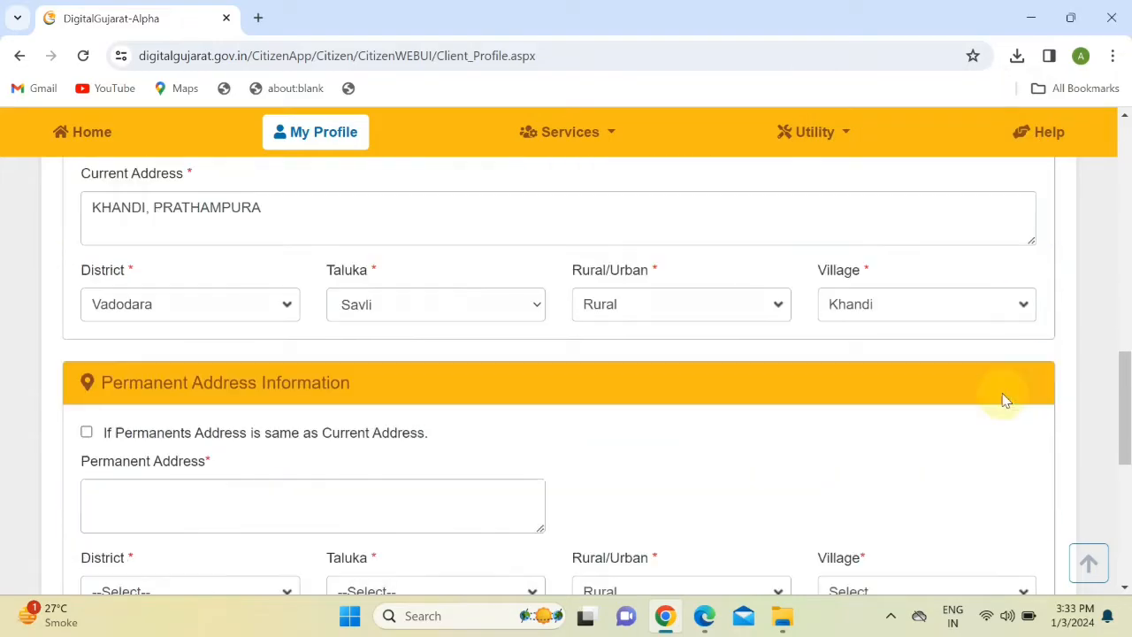
{"action": "left_click", "coordinate": [133, 433]}
{"action": "scroll", "coordinate": [480, 454], "scroll_direction": "down", "scroll_amount": 3}
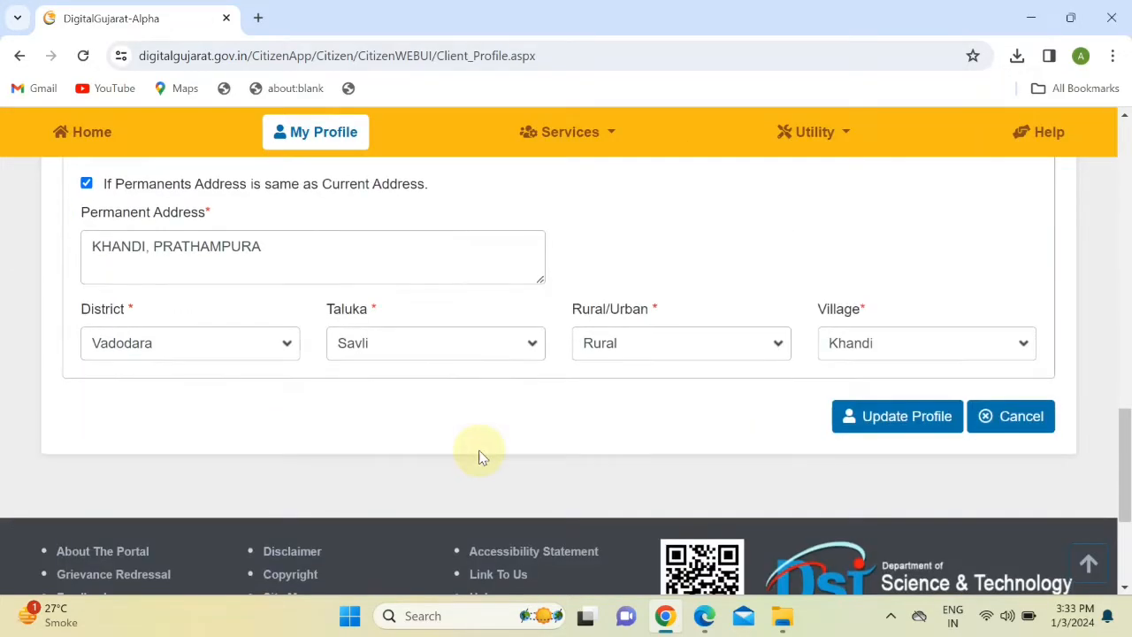
{"action": "scroll", "coordinate": [480, 454], "scroll_direction": "down", "scroll_amount": 1}
- Submit the profile update, enter the verification code (OTP) sent to the mobile number and confirm it
{"action": "left_click", "coordinate": [925, 354]}
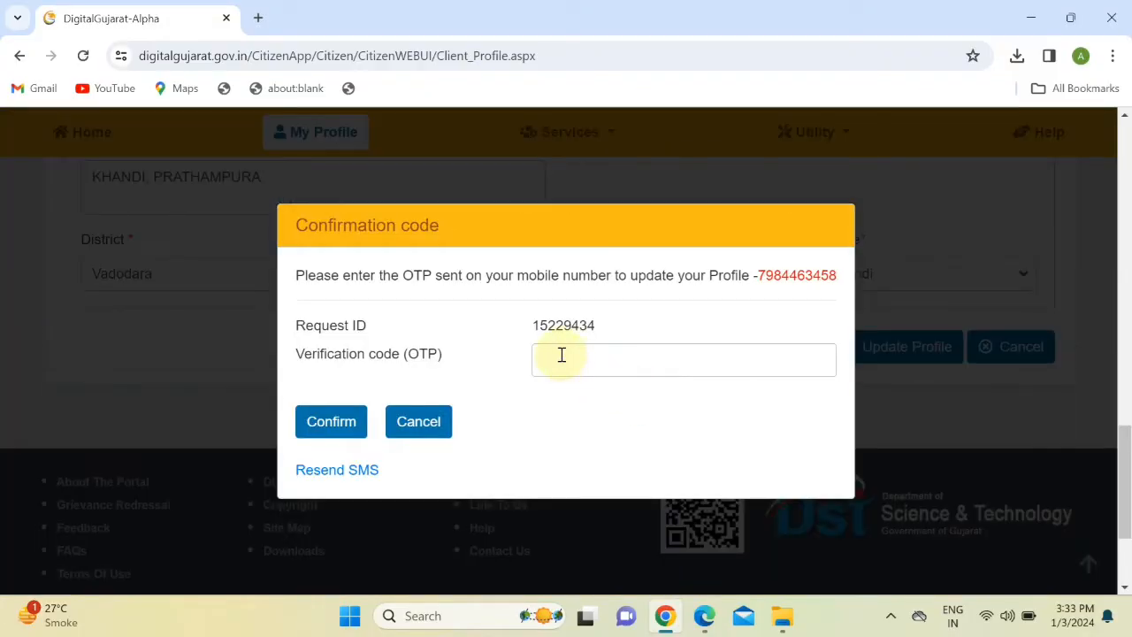
{"action": "left_click", "coordinate": [562, 355]}
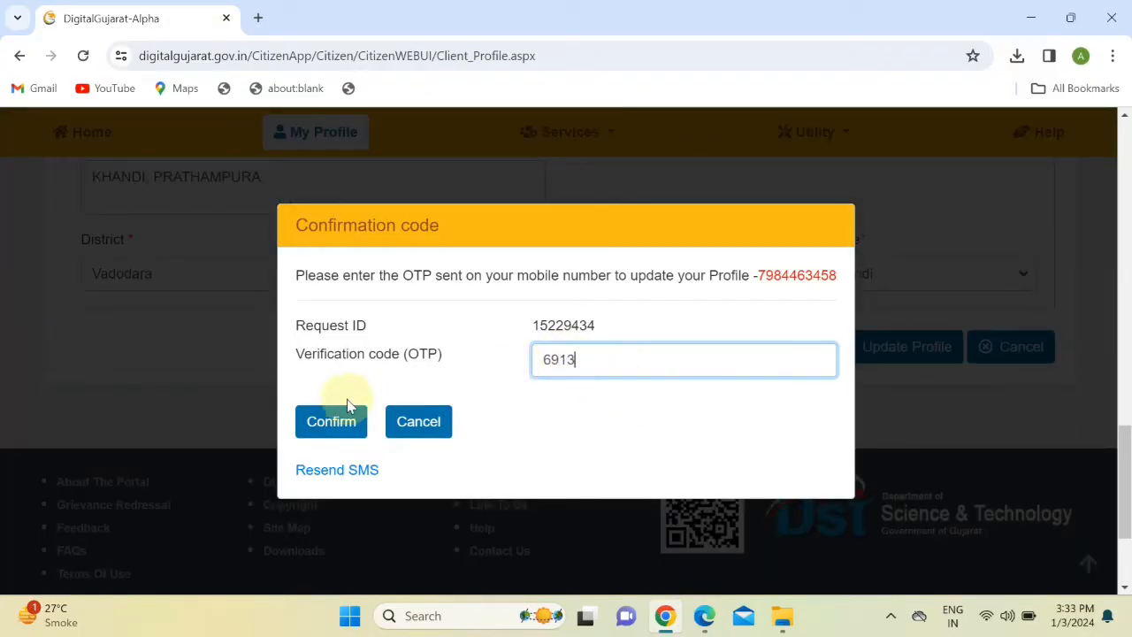
{"action": "left_click", "coordinate": [332, 420]}
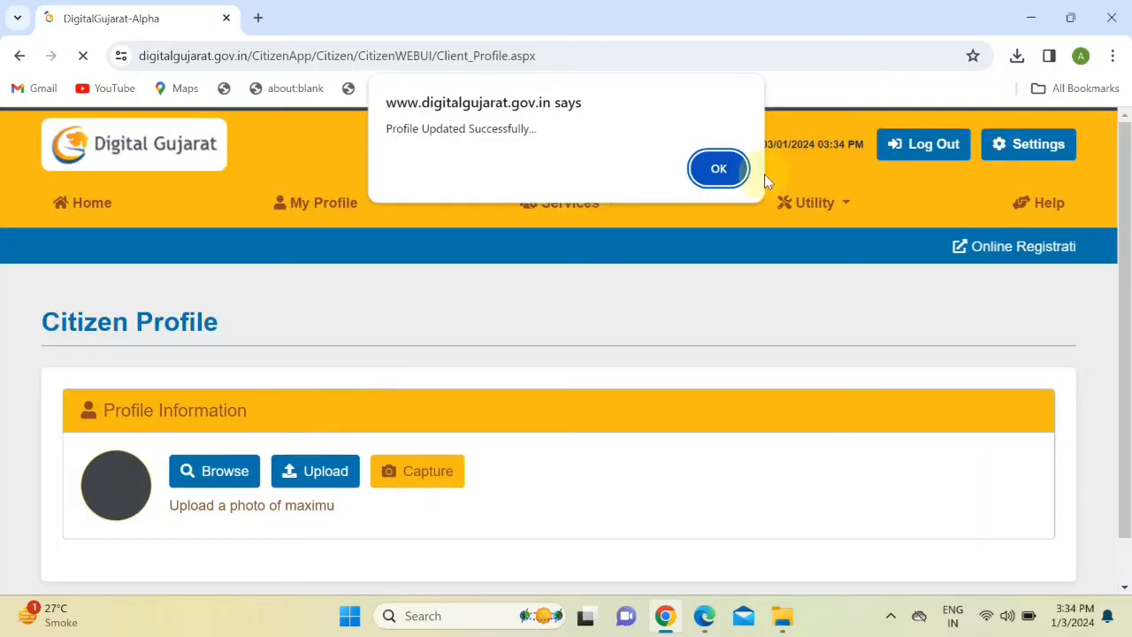
{"action": "left_click", "coordinate": [721, 168]}
- Go to the scholarship services and open the SEBC/EBC/NTDNT schemes
{"action": "left_click", "coordinate": [576, 216]}
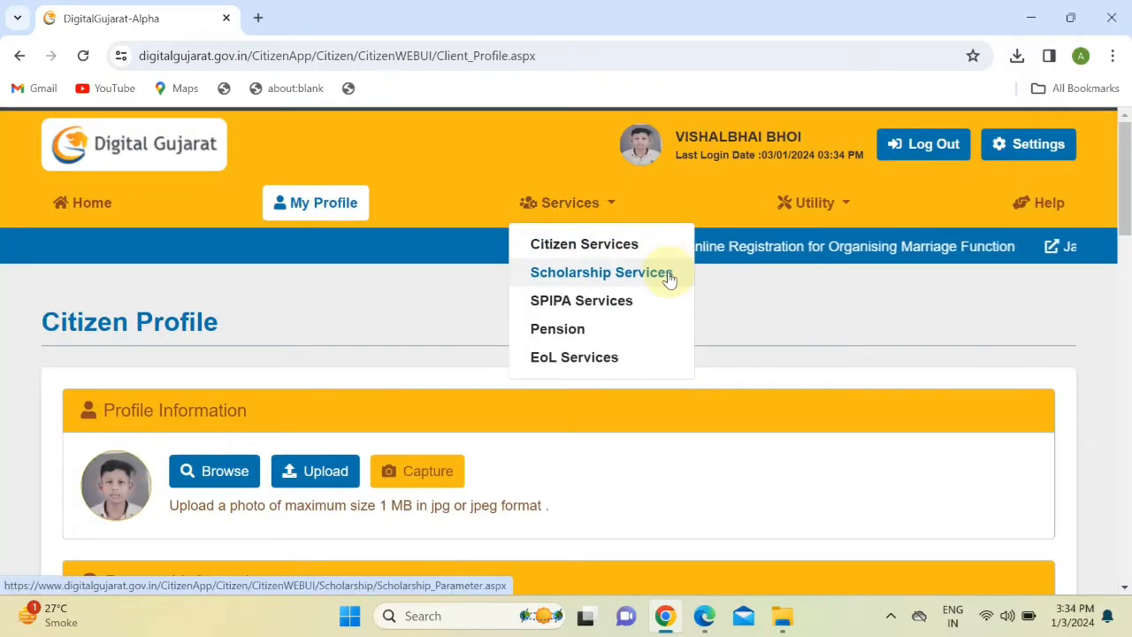
{"action": "left_click", "coordinate": [670, 276]}
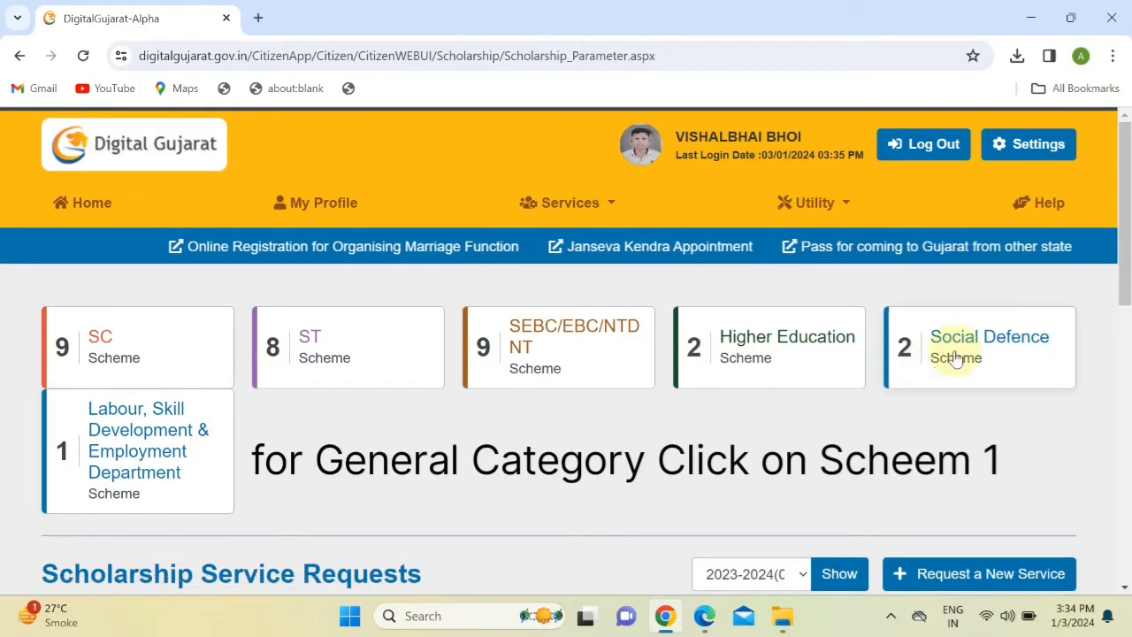
{"action": "left_click", "coordinate": [576, 360]}
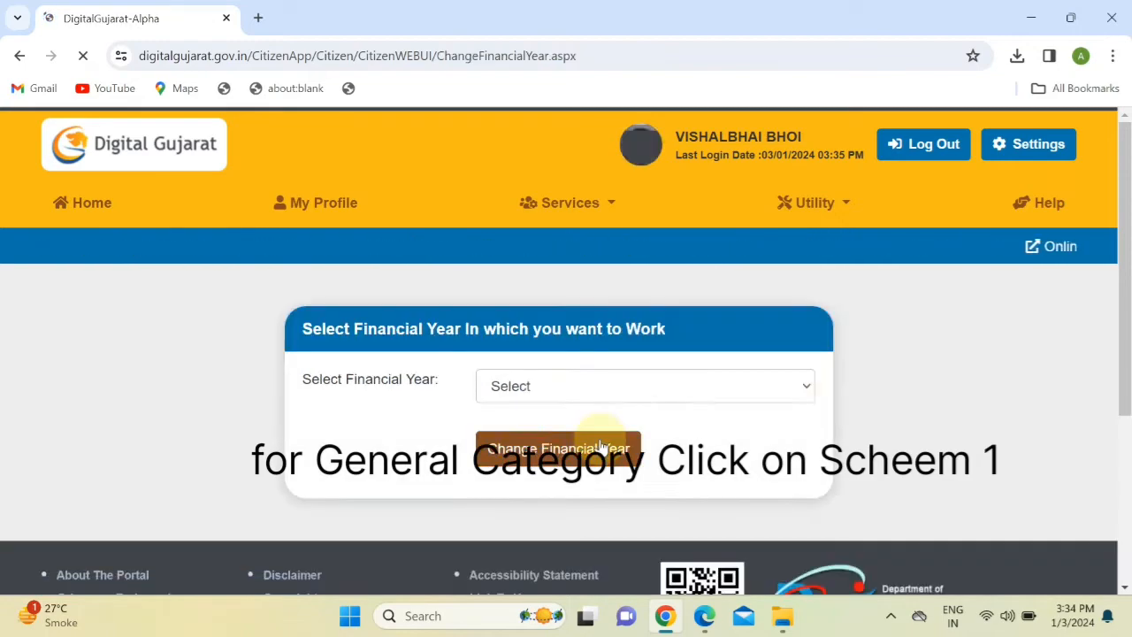
- Change the working financial year to 2023-2024
{"action": "left_click", "coordinate": [707, 386]}
{"action": "left_click", "coordinate": [730, 430]}
{"action": "scroll", "coordinate": [892, 456], "scroll_direction": "down", "scroll_amount": 3}
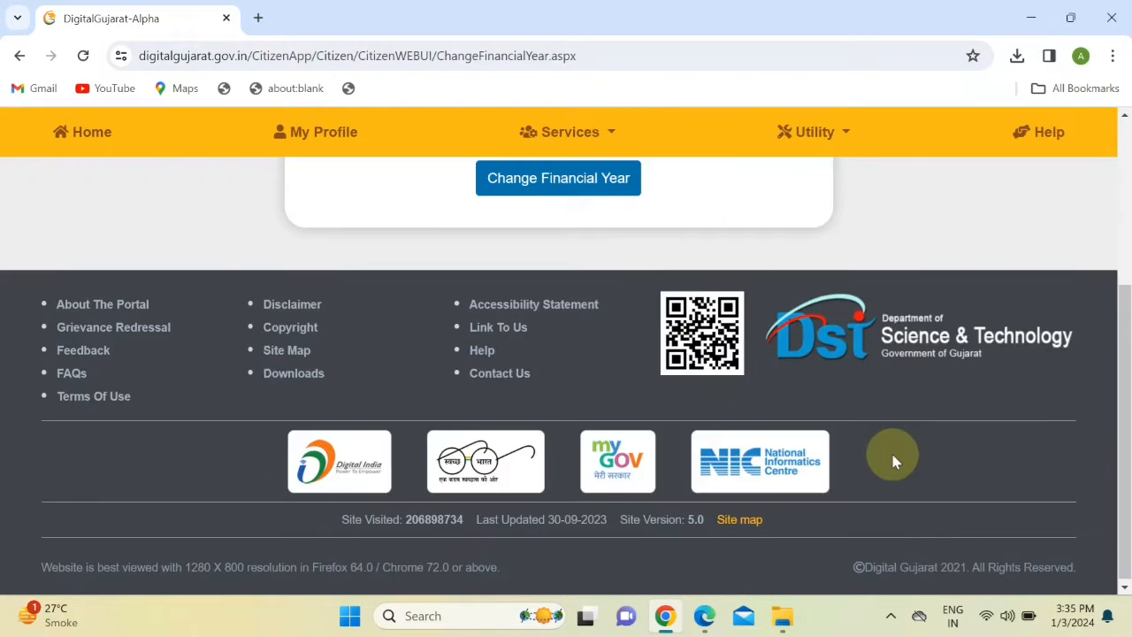
{"action": "scroll", "coordinate": [892, 460], "scroll_direction": "up", "scroll_amount": 2}
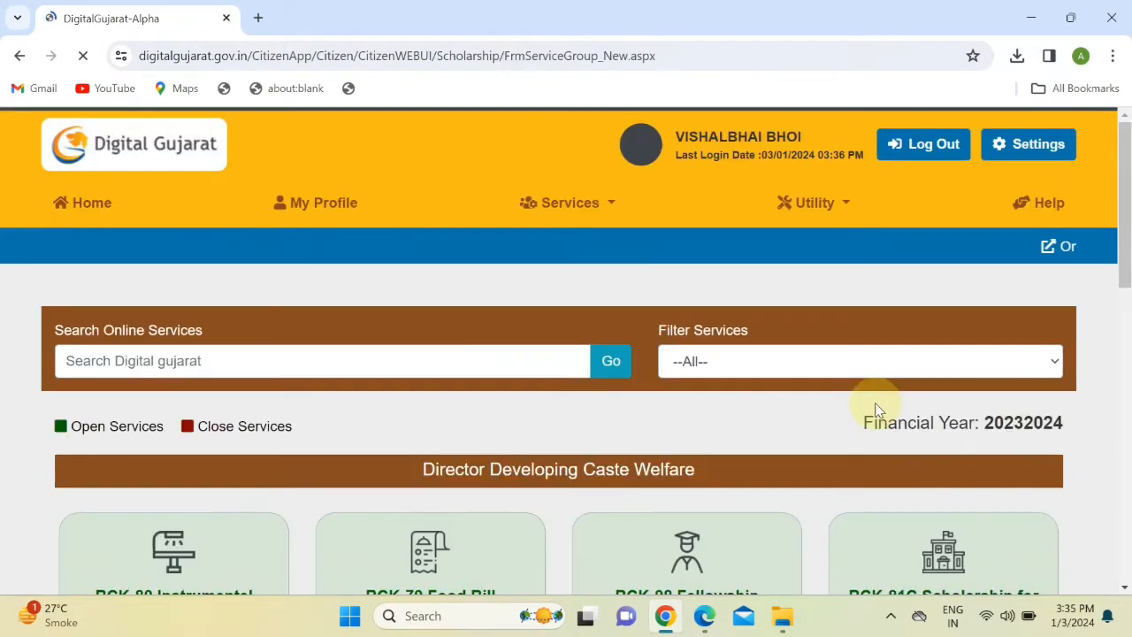
- Find and open the PM-YASASVI Post Matric Scholarship for OBC, EBC and DNT Students among the listed services
{"action": "scroll", "coordinate": [3, 492], "scroll_direction": "down", "scroll_amount": 5}
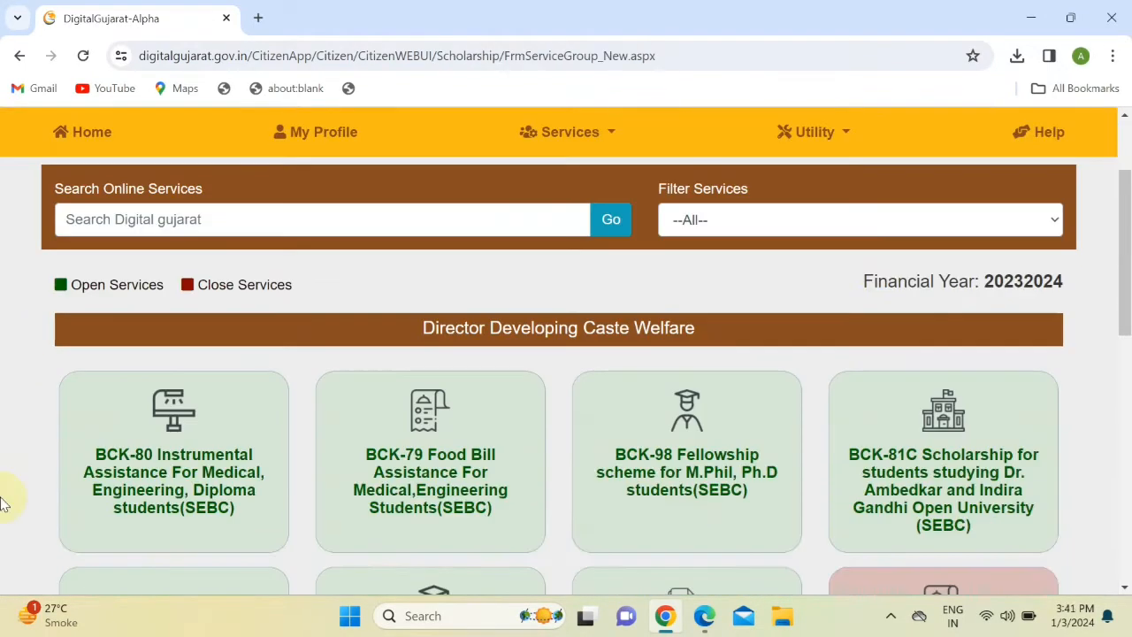
{"action": "scroll", "coordinate": [2, 503], "scroll_direction": "down", "scroll_amount": 4}
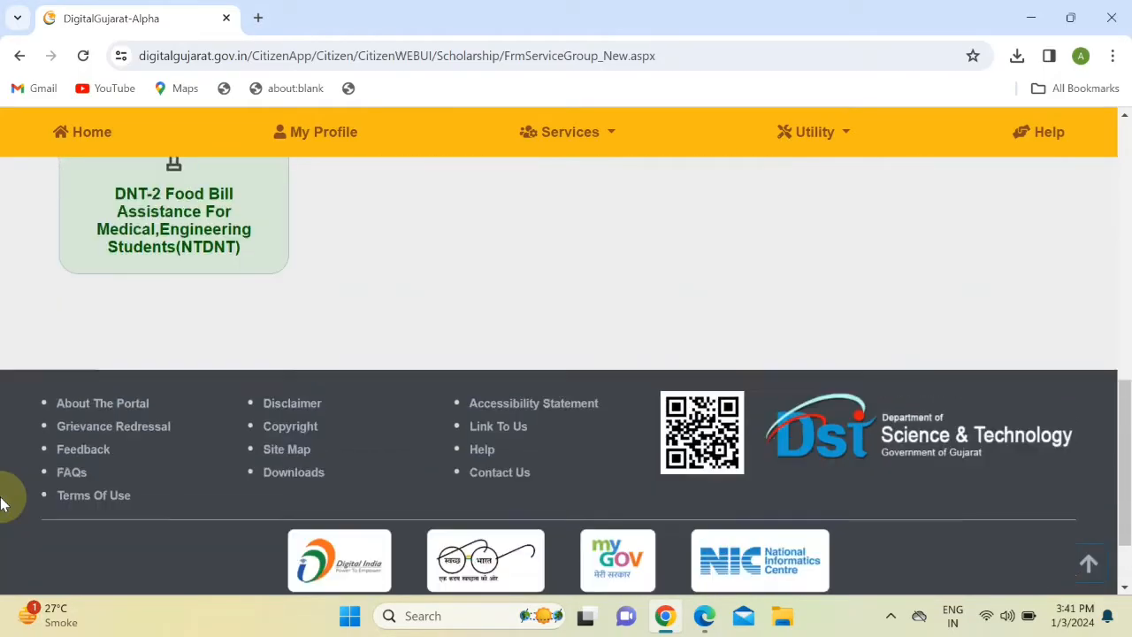
{"action": "scroll", "coordinate": [2, 502], "scroll_direction": "up", "scroll_amount": 5}
{"action": "scroll", "coordinate": [2, 503], "scroll_direction": "down", "scroll_amount": 1}
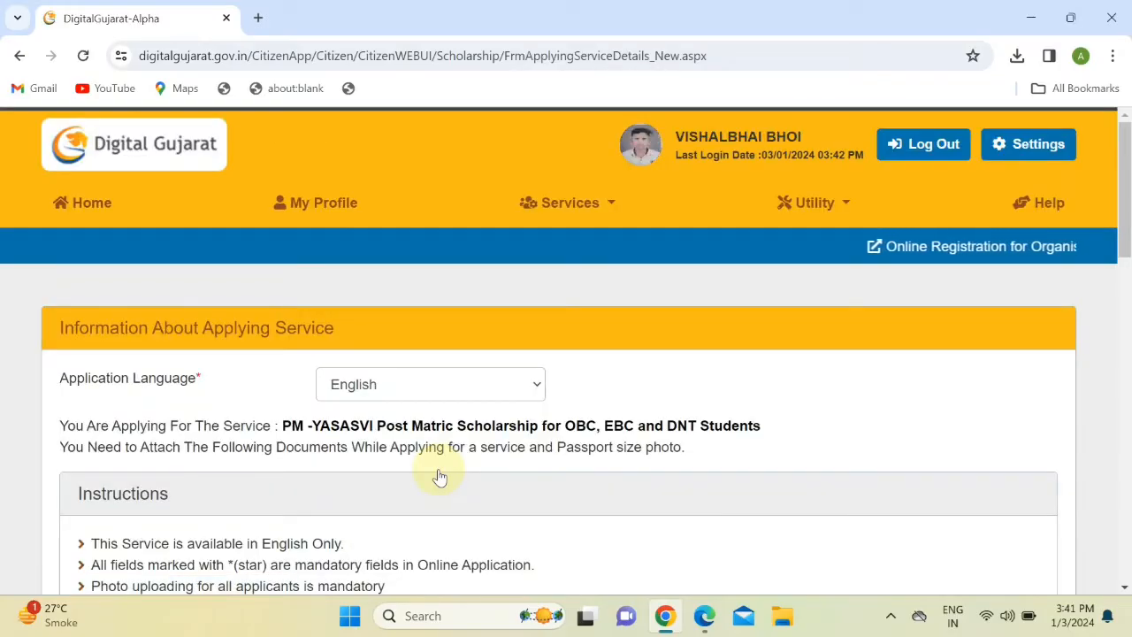
- Review the scholarship's instructions and required proofs, continue to the service and proceed to its application form
{"action": "scroll", "coordinate": [591, 492], "scroll_direction": "down", "scroll_amount": 7}
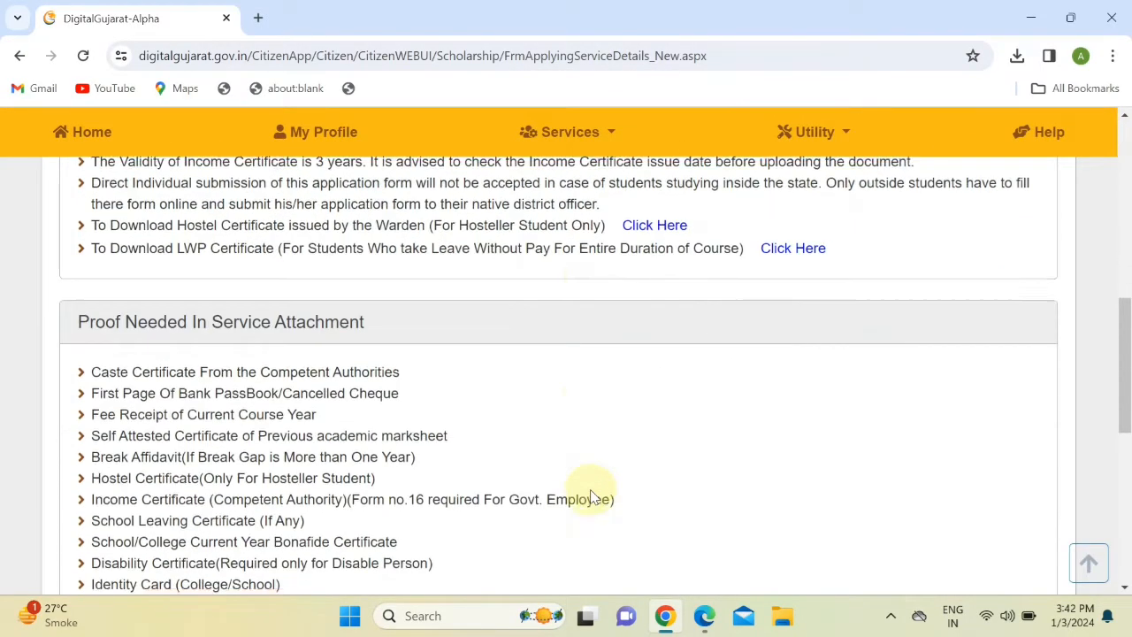
{"action": "scroll", "coordinate": [590, 495], "scroll_direction": "down", "scroll_amount": 3}
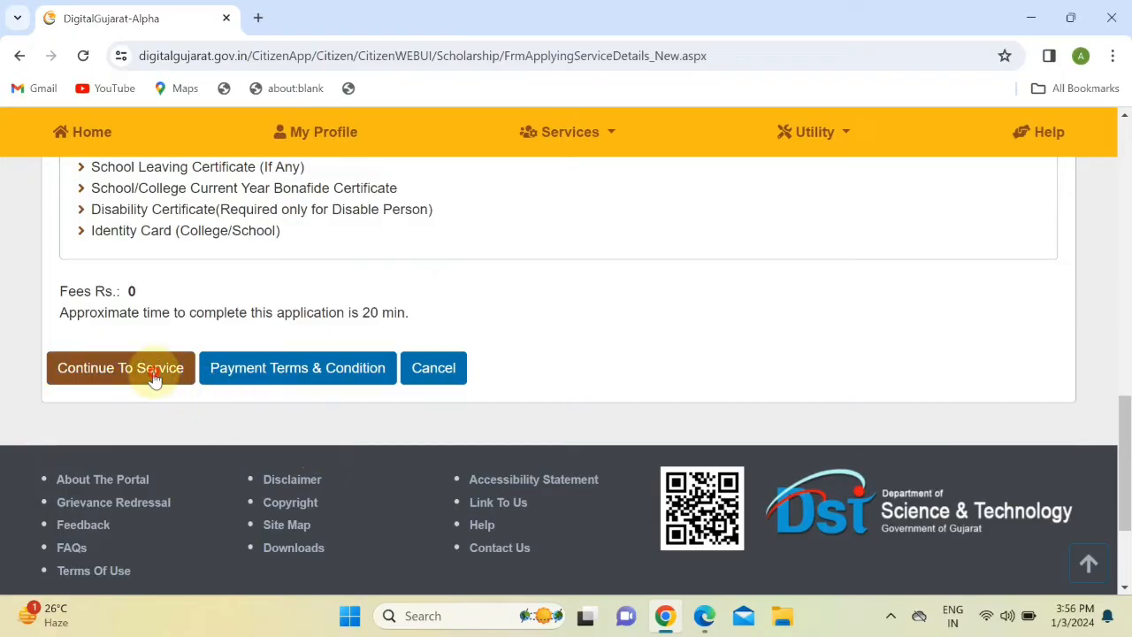
{"action": "left_click", "coordinate": [155, 368]}
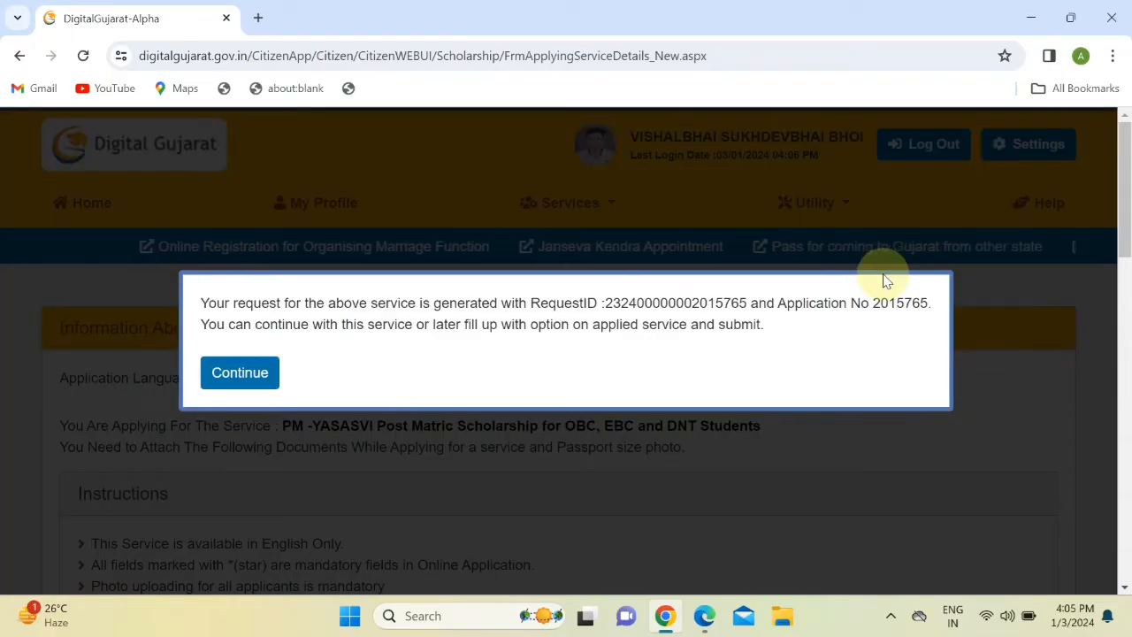
{"action": "left_click", "coordinate": [239, 372]}
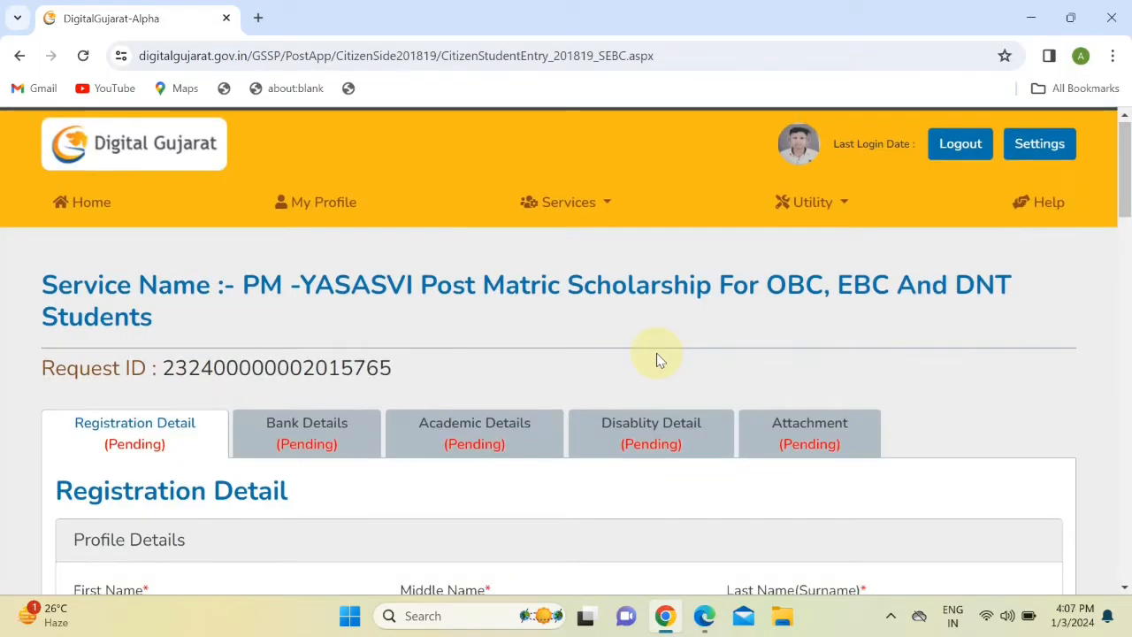
- Enter the applicant's full name as per Aadhaar in the profile details
{"action": "scroll", "coordinate": [656, 354], "scroll_direction": "down", "scroll_amount": 2}
{"action": "scroll", "coordinate": [656, 358], "scroll_direction": "down", "scroll_amount": 1}
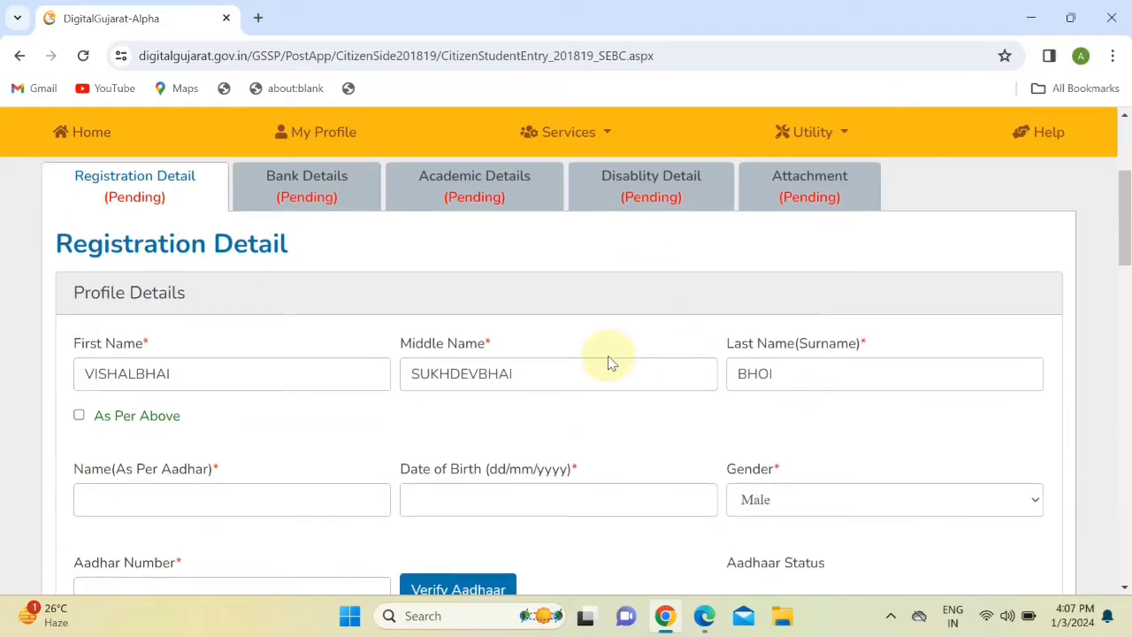
{"action": "scroll", "coordinate": [123, 477], "scroll_direction": "down", "scroll_amount": 1}
{"action": "left_click", "coordinate": [175, 435]}
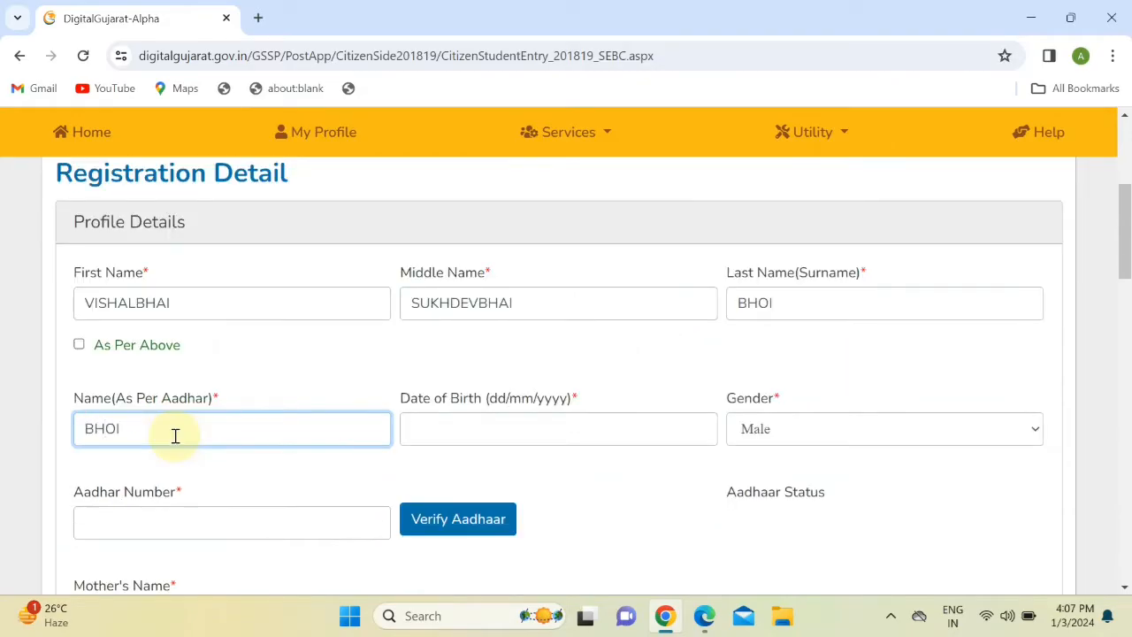
{"action": "type", "text": "BHAI"}
{"action": "key", "text": "Tab"}
- Pick the applicant's date of birth from the calendar by year, month and day
{"action": "left_click", "coordinate": [576, 219]}
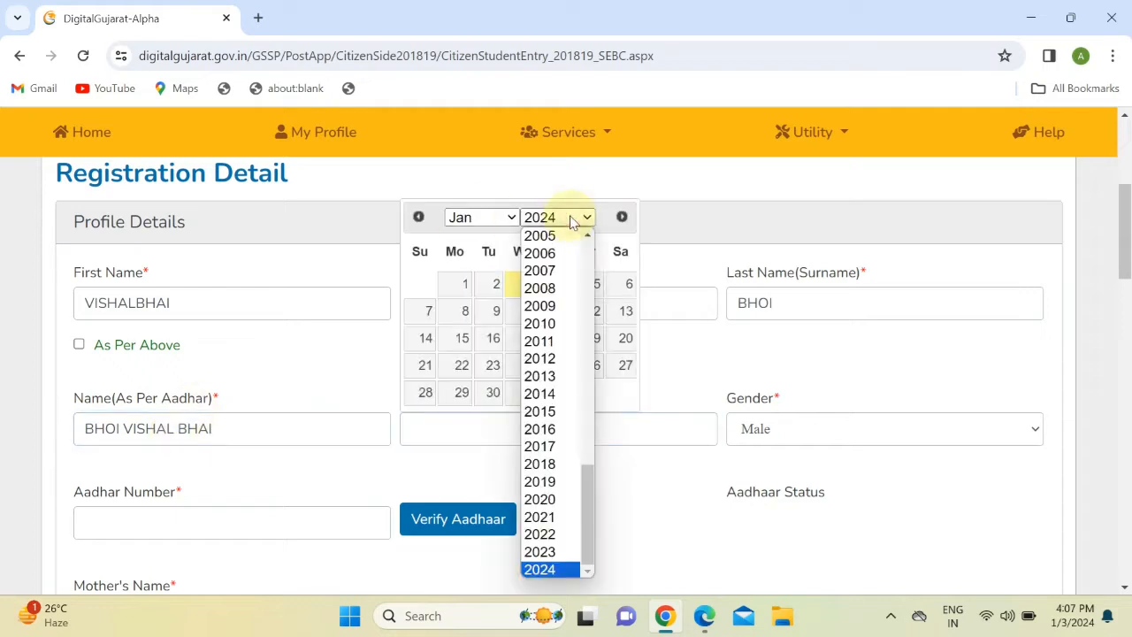
{"action": "left_click", "coordinate": [566, 271]}
{"action": "left_click", "coordinate": [509, 227]}
{"action": "left_click", "coordinate": [467, 429]}
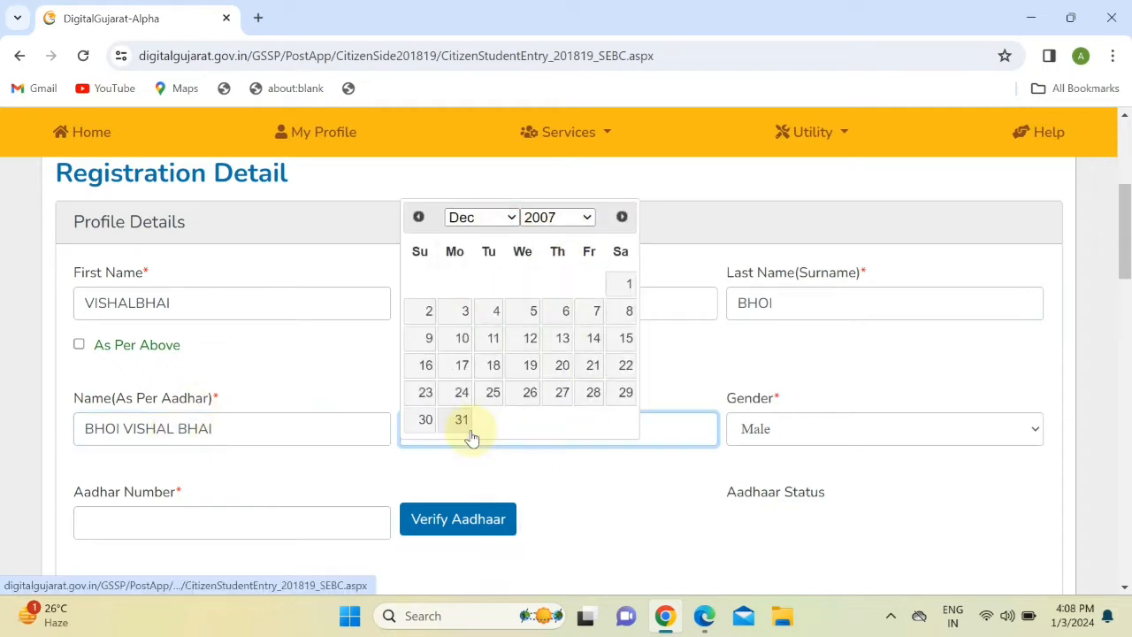
{"action": "left_click", "coordinate": [532, 311]}
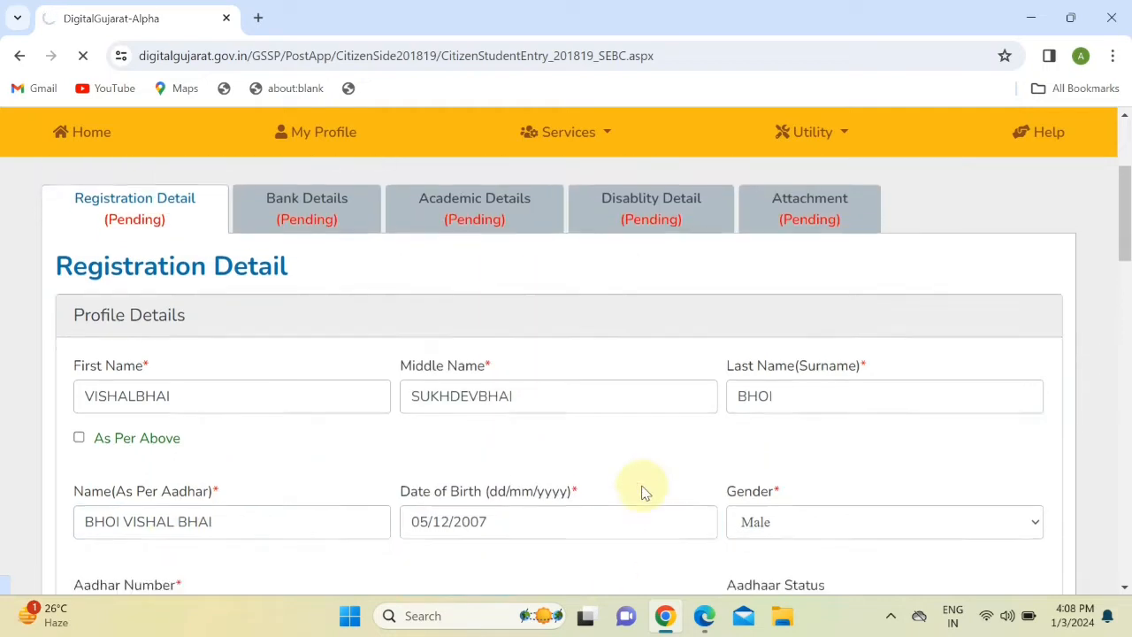
- Enter the applicant's Aadhaar number and verify it
{"action": "scroll", "coordinate": [644, 493], "scroll_direction": "down", "scroll_amount": 2}
{"action": "left_click", "coordinate": [220, 455]}
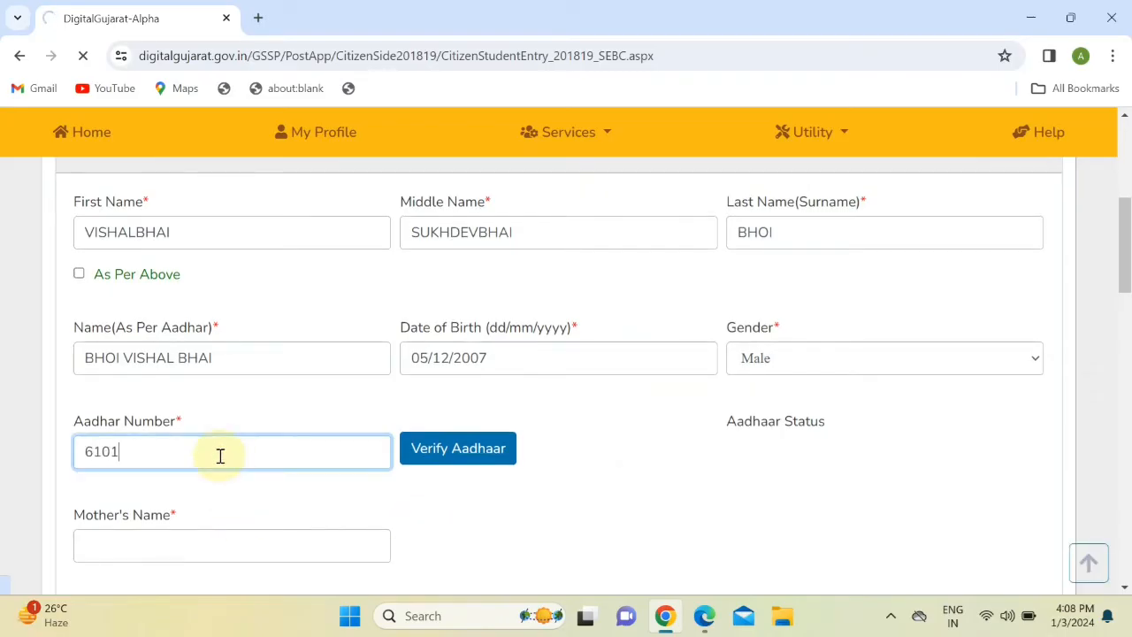
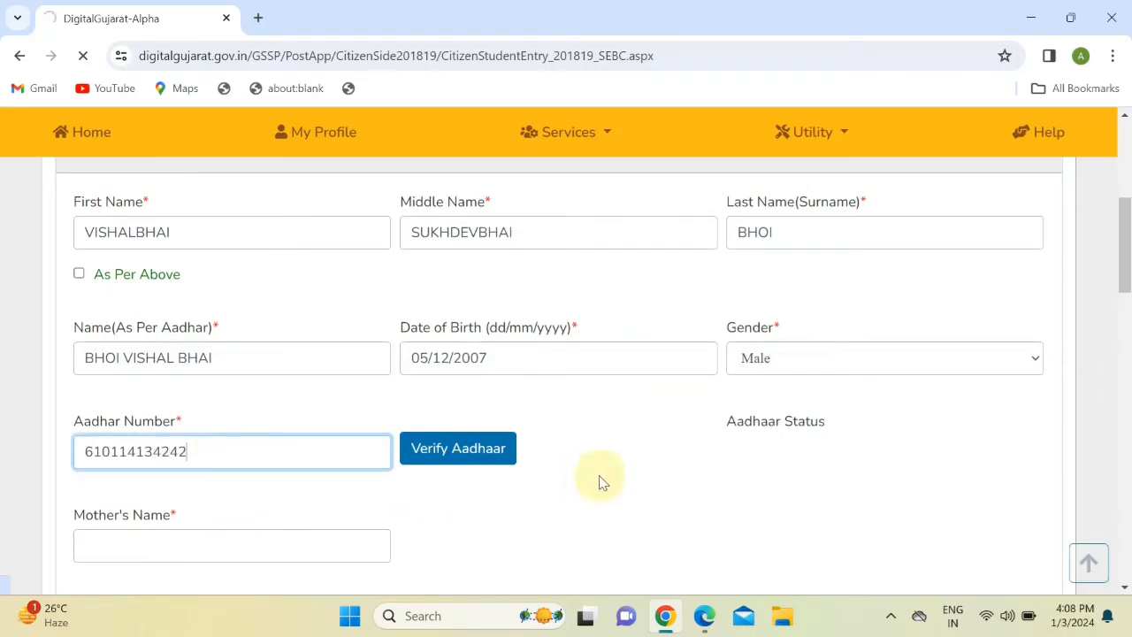
{"action": "left_click", "coordinate": [447, 443]}
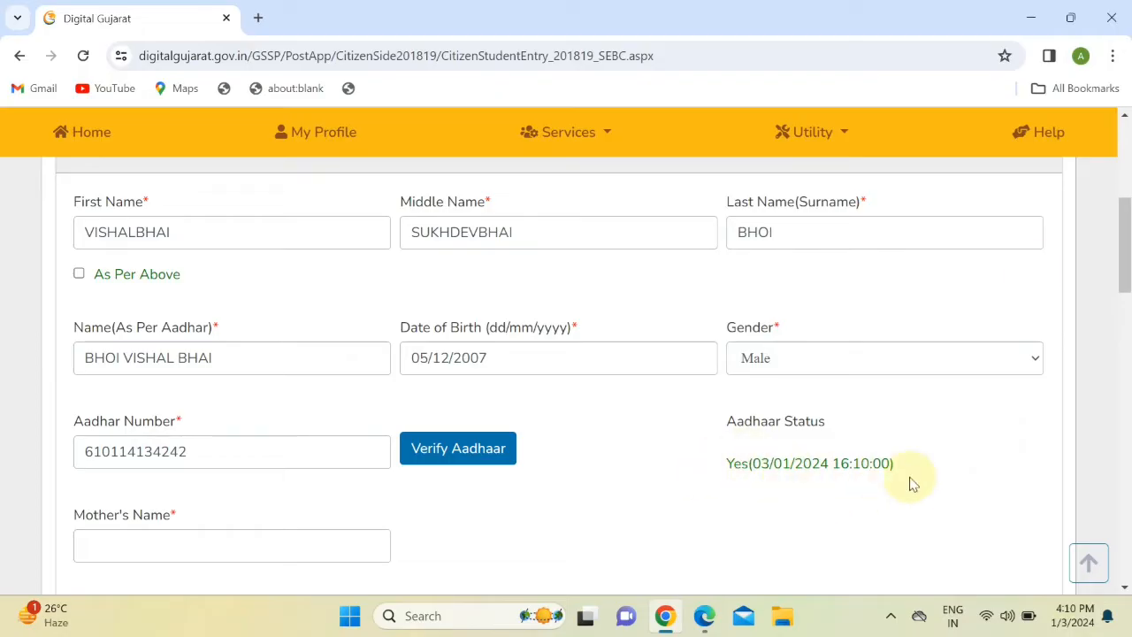
- Fill in the mother's name below the Aadhaar details
{"action": "scroll", "coordinate": [912, 484], "scroll_direction": "down", "scroll_amount": 2}
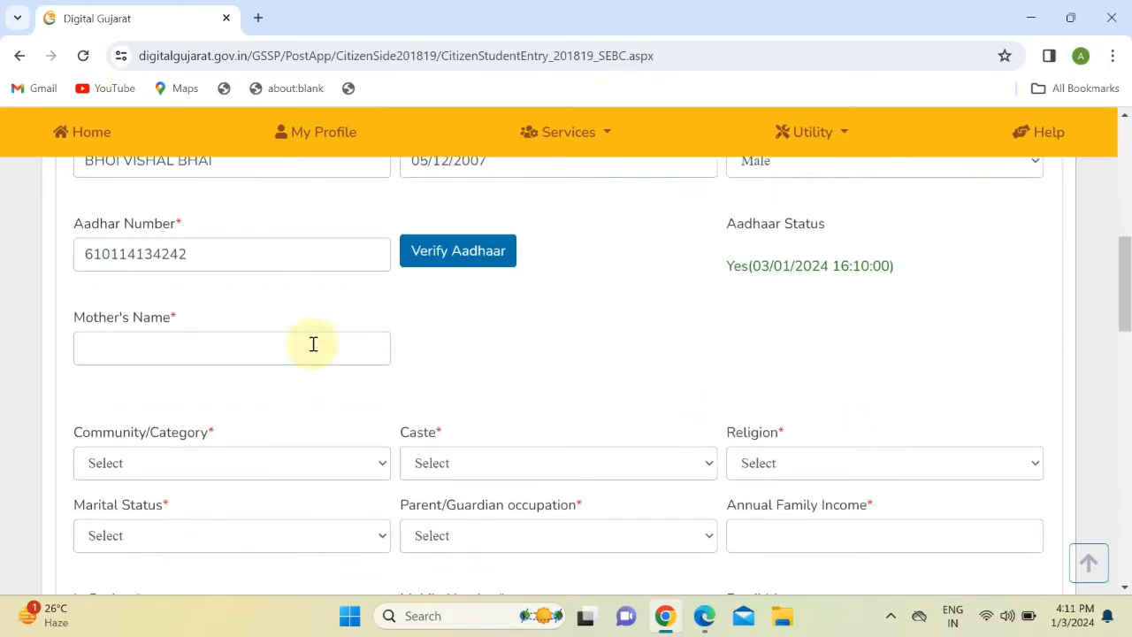
{"action": "left_click", "coordinate": [314, 344]}
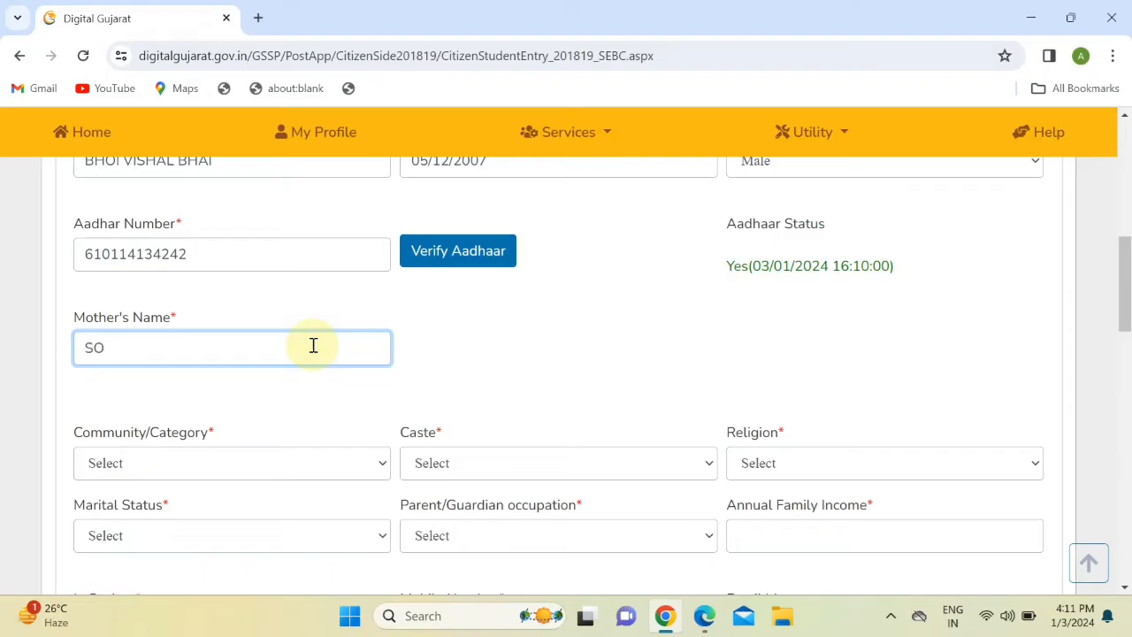
{"action": "scroll", "coordinate": [483, 357], "scroll_direction": "down", "scroll_amount": 1}
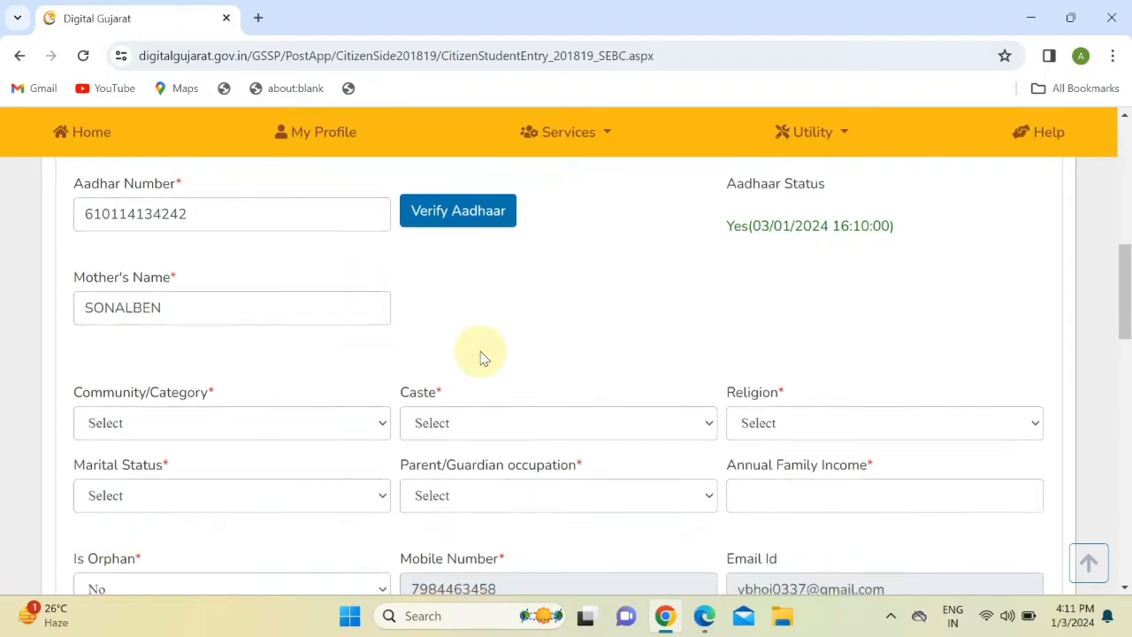
- Set the applicant's Community/Category to SEBC and the Caste to Bhoi
{"action": "scroll", "coordinate": [483, 358], "scroll_direction": "down", "scroll_amount": 2}
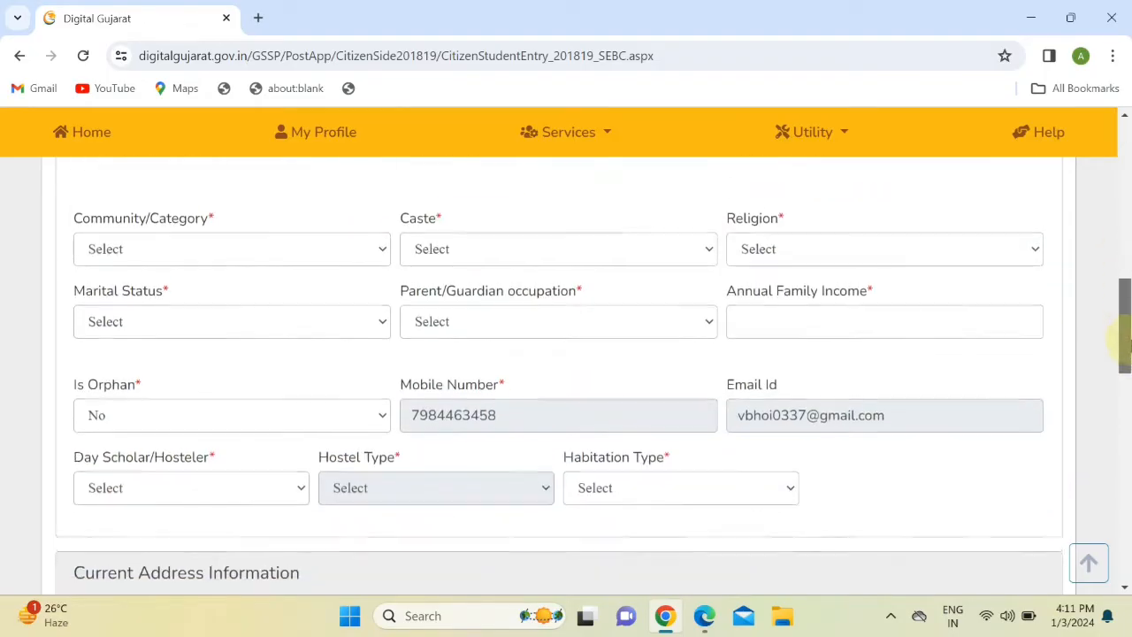
{"action": "left_click", "coordinate": [379, 247]}
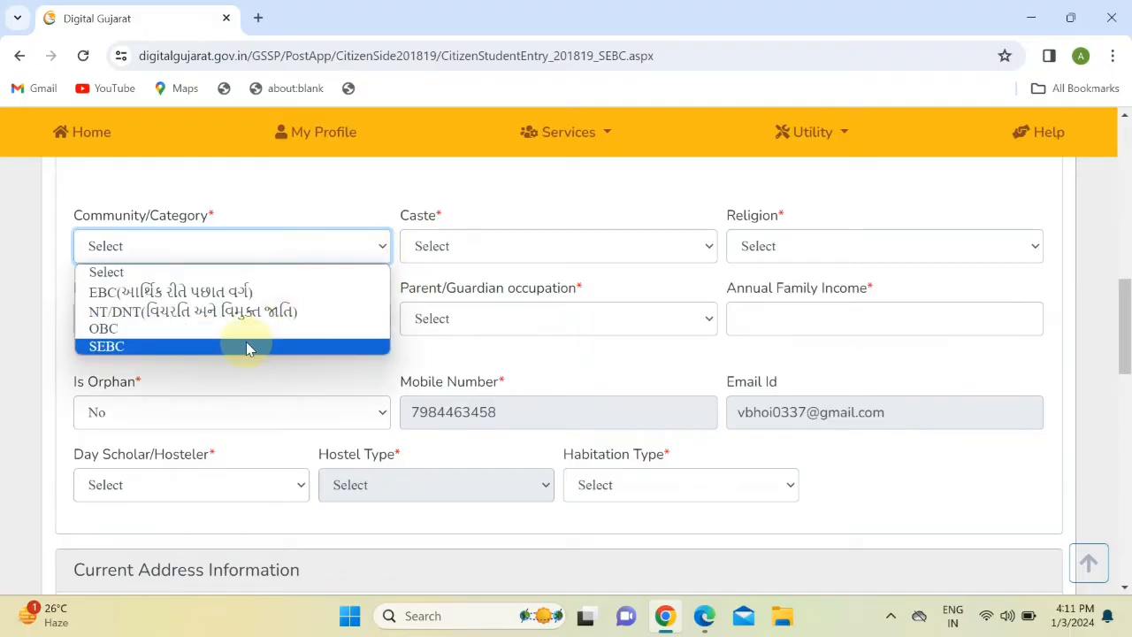
{"action": "left_click", "coordinate": [248, 348]}
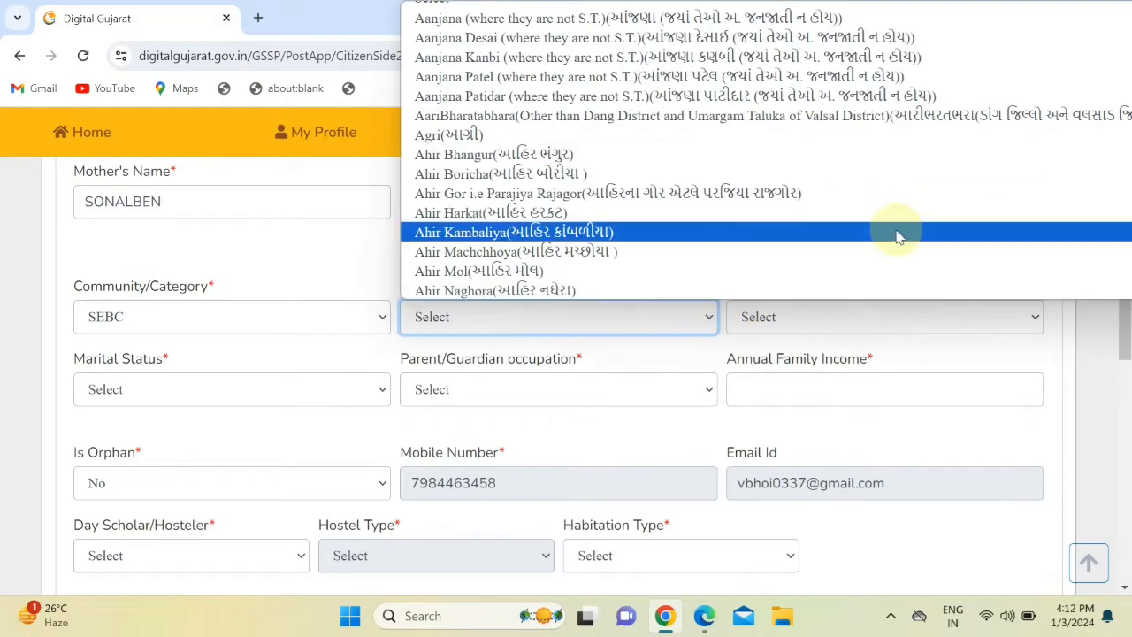
{"action": "key", "text": "Up"}
{"action": "key", "text": "Up"}
{"action": "key", "text": "Up"}
{"action": "key", "text": "Up"}
{"action": "key", "text": "Up"}
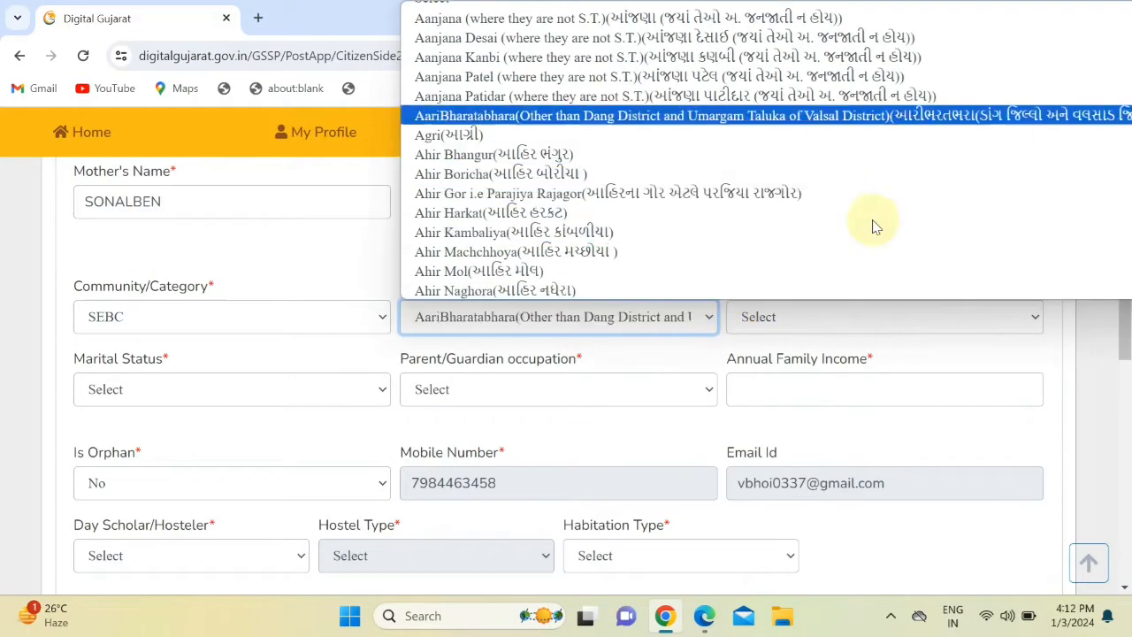
{"action": "key", "text": "Up"}
{"action": "key", "text": "Up"}
{"action": "key", "text": "Up"}
{"action": "key", "text": "Up"}
{"action": "type", "text": "bhoi"}
{"action": "left_click", "coordinate": [574, 151]}
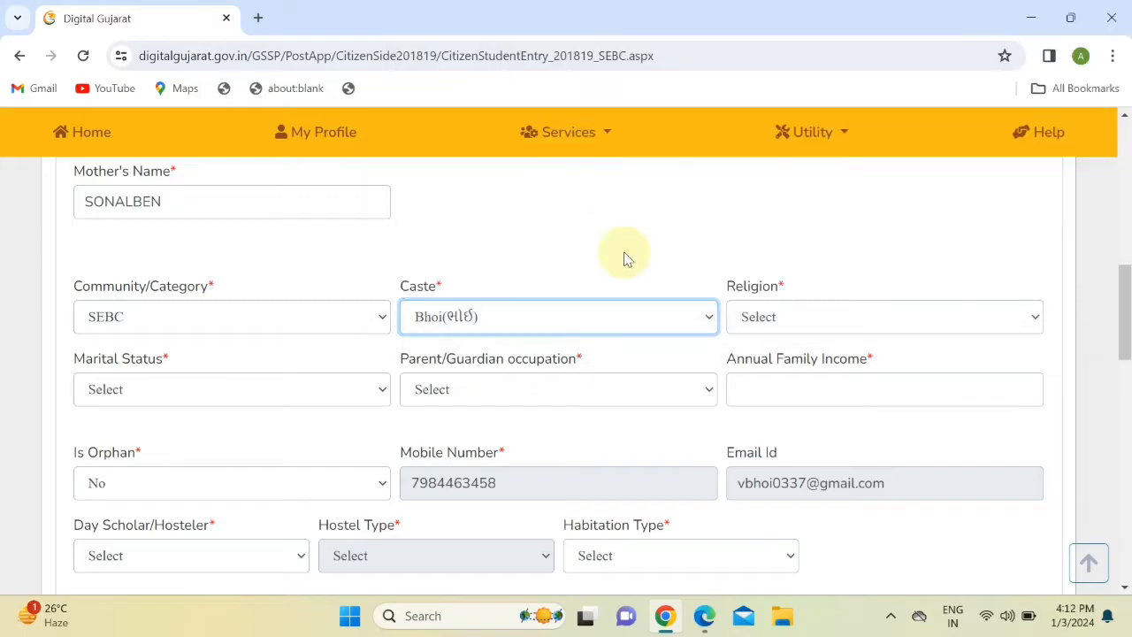
- Set the applicant's religion to Hindu and the marital status to Unmarried
{"action": "left_click", "coordinate": [832, 319]}
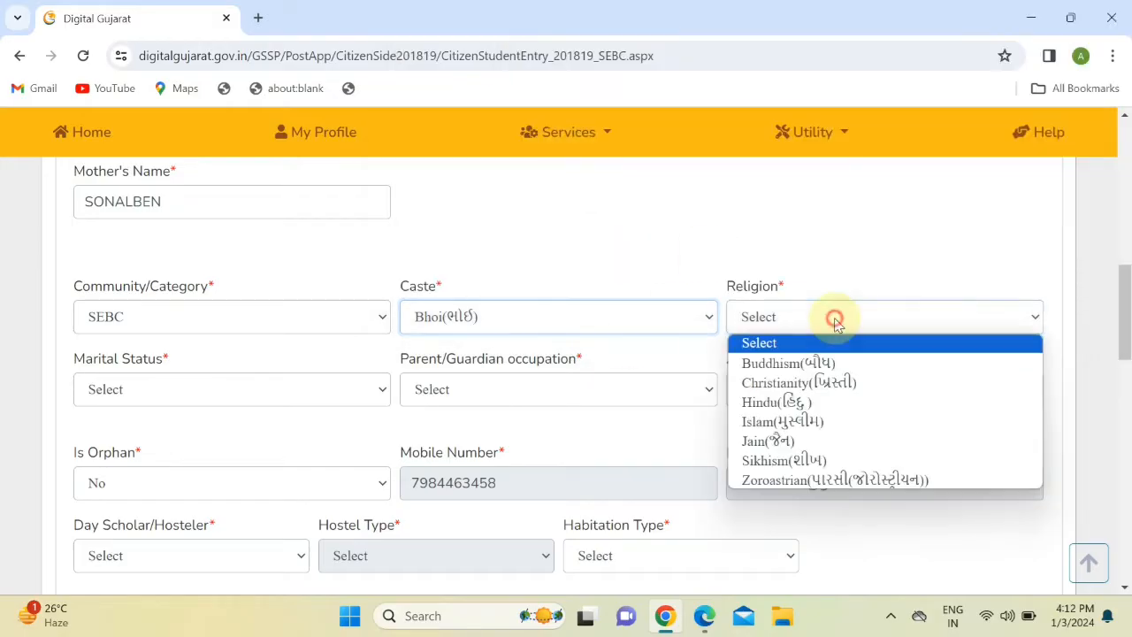
{"action": "left_click", "coordinate": [774, 403]}
{"action": "scroll", "coordinate": [771, 398], "scroll_direction": "down", "scroll_amount": 1}
{"action": "left_click", "coordinate": [354, 316]}
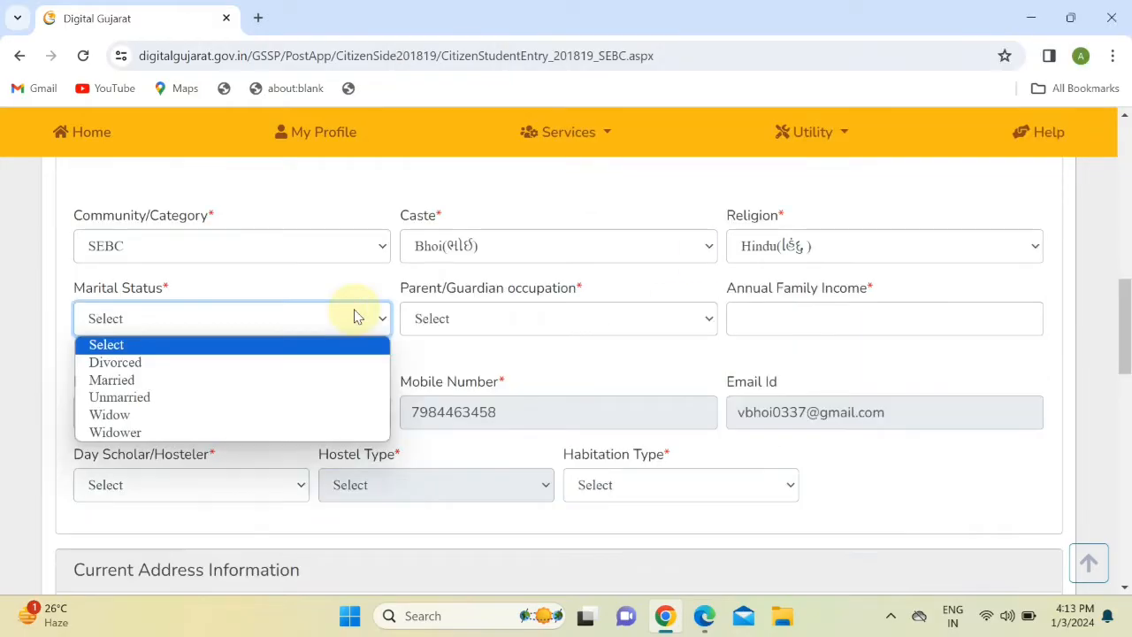
{"action": "left_click", "coordinate": [257, 397]}
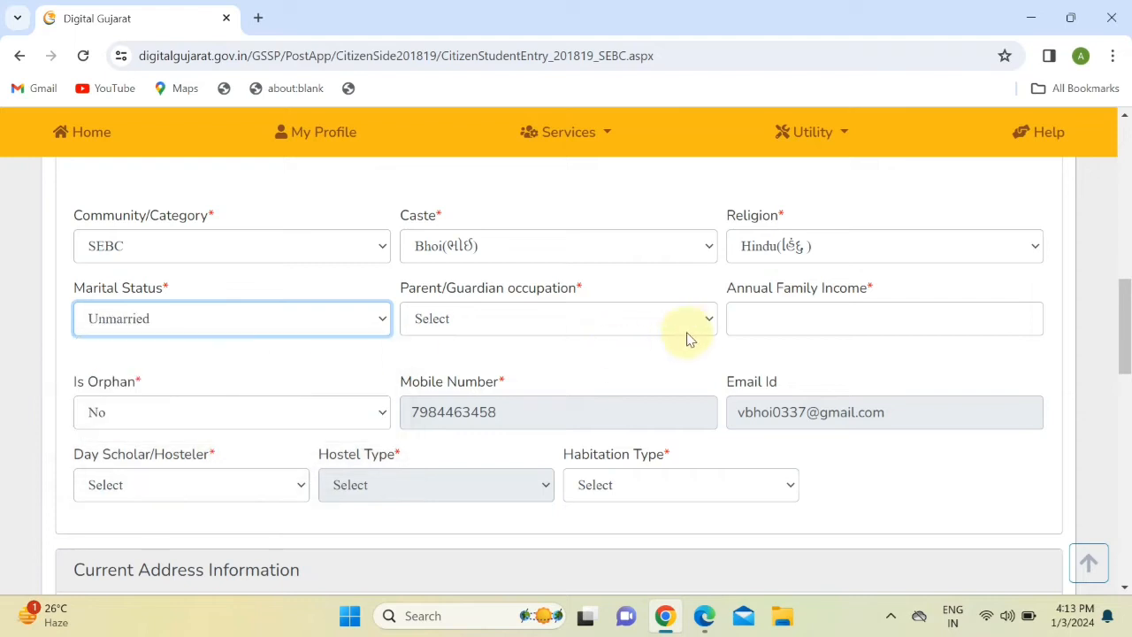
- Set the parent/guardian occupation to Agriculture and the annual family income to 120000
{"action": "left_click", "coordinate": [713, 317]}
{"action": "left_click", "coordinate": [713, 68]}
{"action": "left_click", "coordinate": [800, 314]}
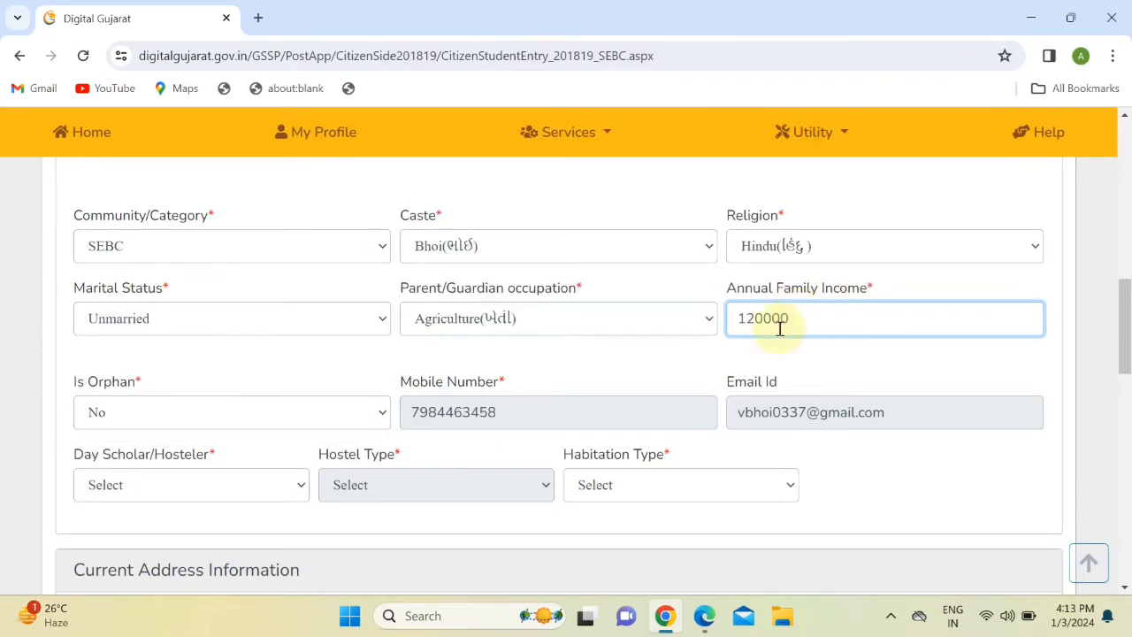
{"action": "left_click", "coordinate": [587, 359]}
- Register the applicant as a Day Scholar with a Rural habitation type
{"action": "left_click_drag", "start_coordinate": [1130, 333], "coordinate": [1129, 368]}
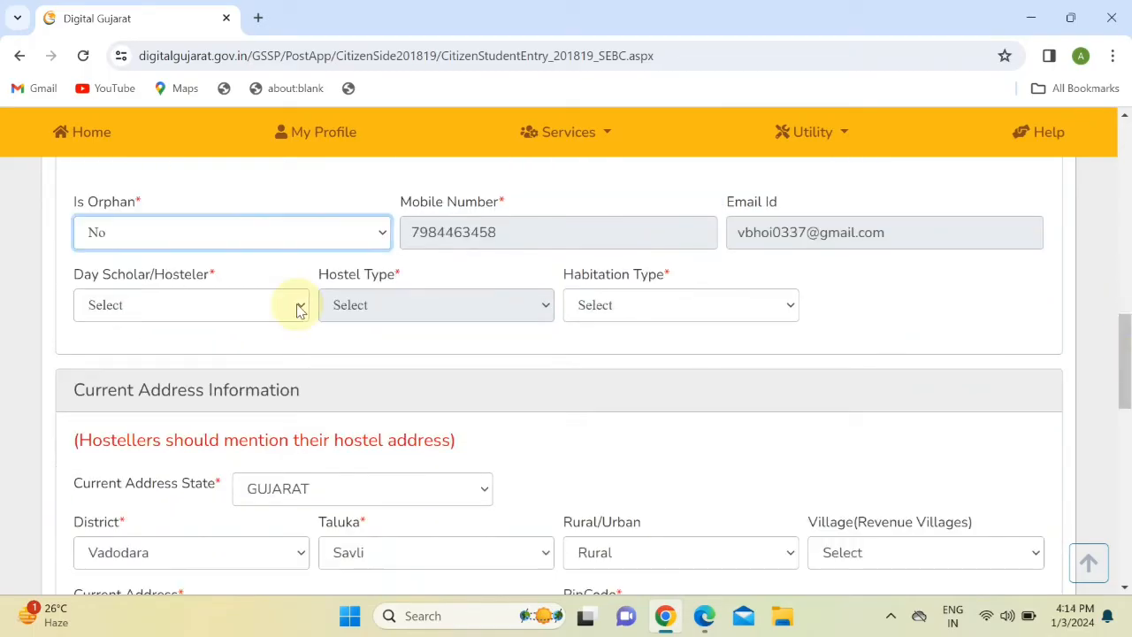
{"action": "left_click", "coordinate": [299, 307]}
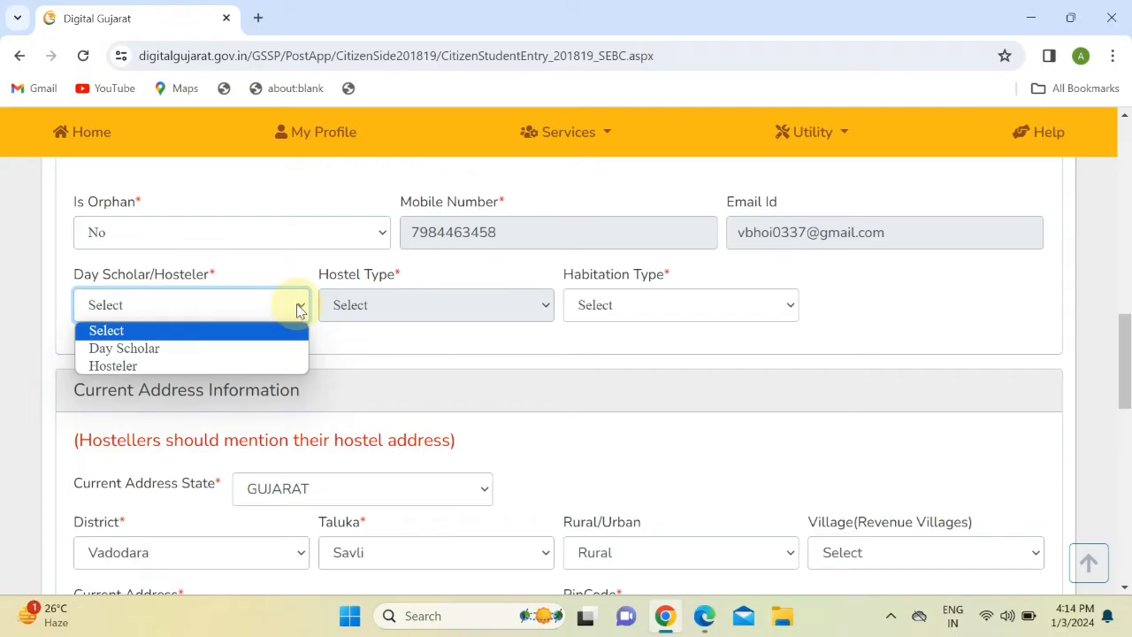
{"action": "left_click", "coordinate": [230, 352]}
{"action": "left_click", "coordinate": [675, 308]}
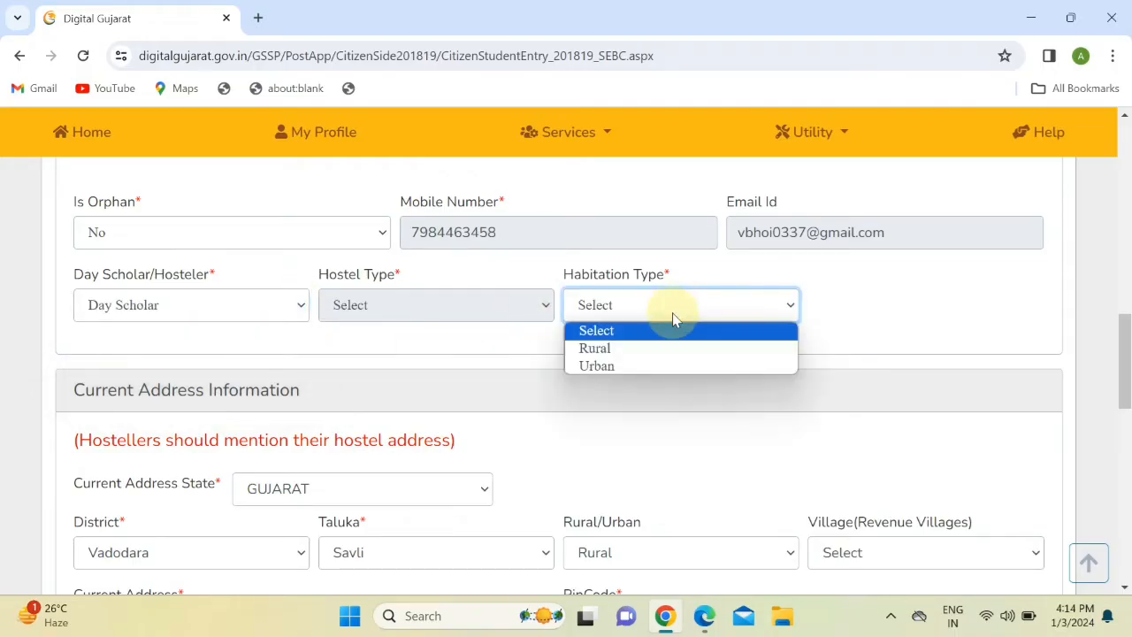
{"action": "left_click", "coordinate": [595, 349]}
- Enter the current address's postal pin code and mark the permanent address as the same as the current address
{"action": "scroll", "coordinate": [631, 440], "scroll_direction": "down", "scroll_amount": 4}
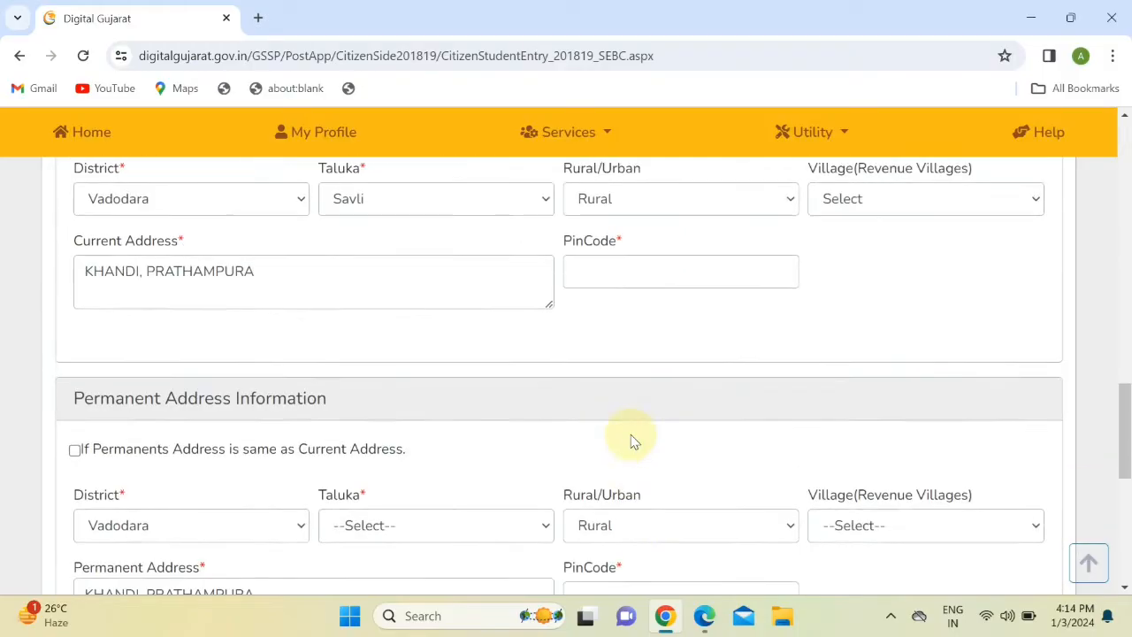
{"action": "scroll", "coordinate": [631, 441], "scroll_direction": "up", "scroll_amount": 1}
{"action": "left_click", "coordinate": [602, 371]}
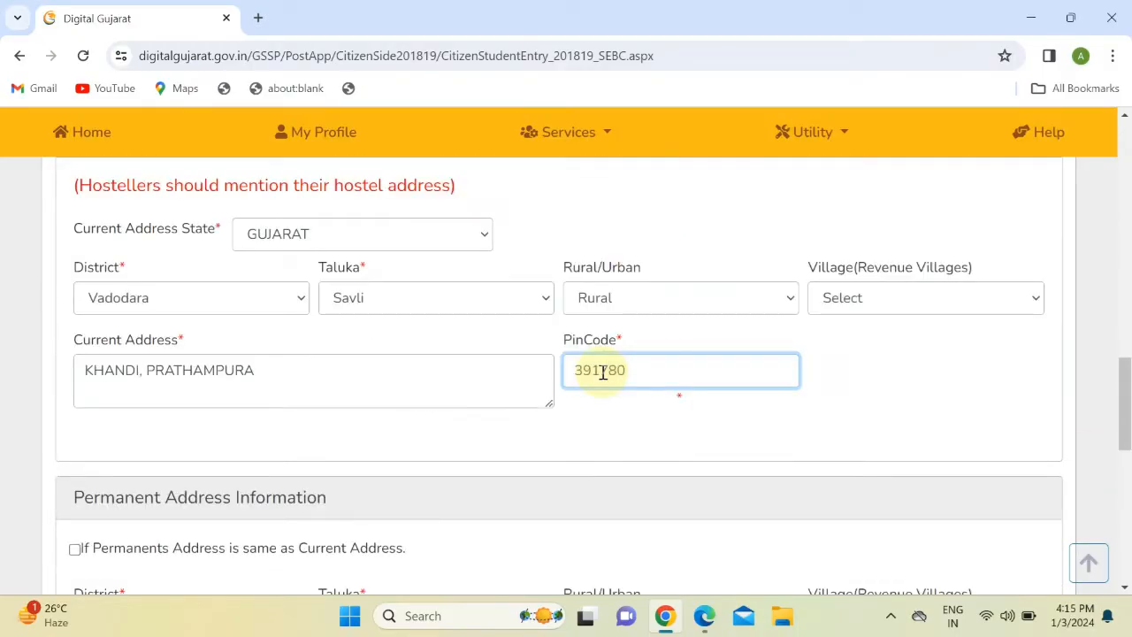
{"action": "left_click", "coordinate": [600, 445]}
{"action": "scroll", "coordinate": [4, 531], "scroll_direction": "down", "scroll_amount": 3}
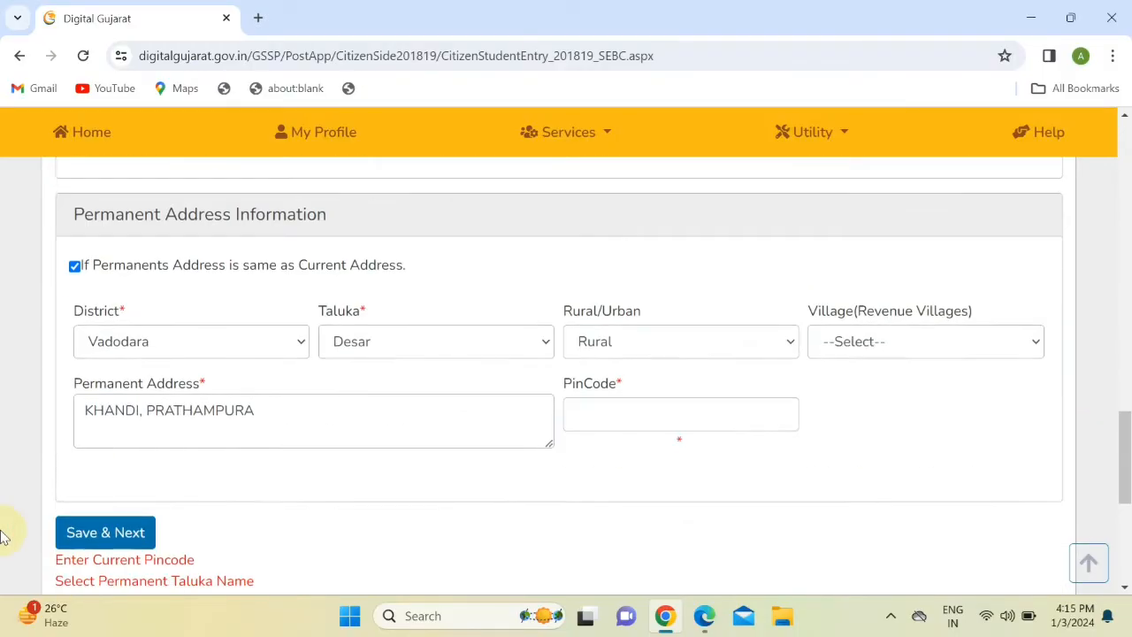
- Choose the applicant's revenue village for the current address
{"action": "scroll", "coordinate": [4, 531], "scroll_direction": "up", "scroll_amount": 3}
{"action": "left_click", "coordinate": [1011, 298]}
{"action": "left_click", "coordinate": [1035, 194]}
{"action": "left_click", "coordinate": [1035, 194]}
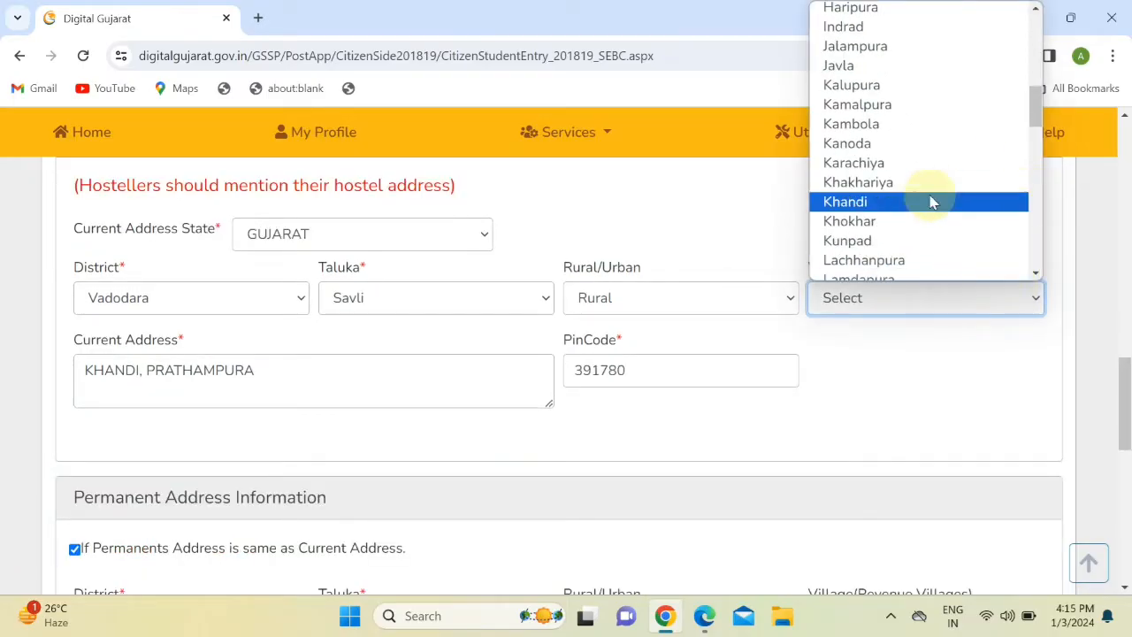
{"action": "left_click", "coordinate": [929, 198]}
- Choose the applicant's revenue village for the permanent address
{"action": "scroll", "coordinate": [869, 372], "scroll_direction": "down", "scroll_amount": 2}
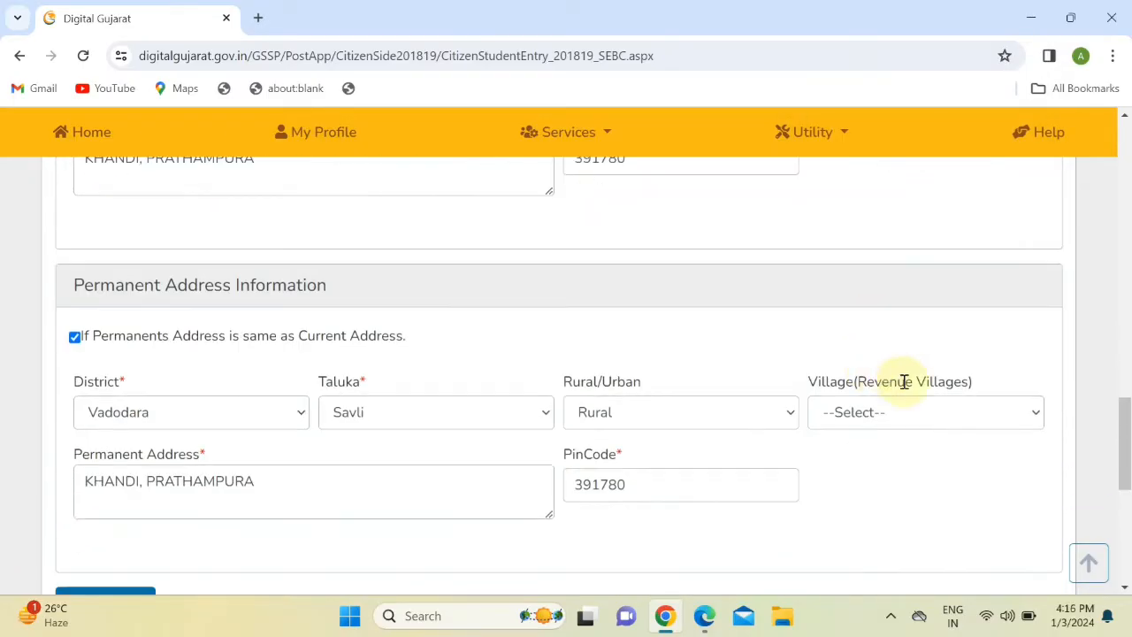
{"action": "left_click", "coordinate": [925, 412]}
{"action": "left_click", "coordinate": [1031, 221]}
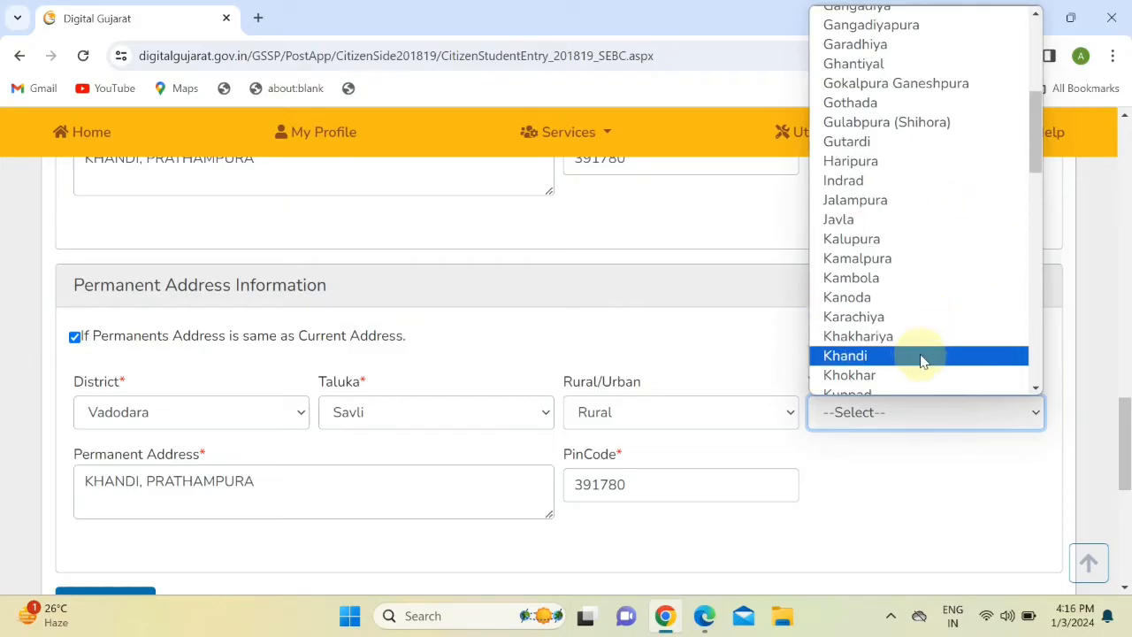
{"action": "left_click", "coordinate": [923, 356]}
- Save the registration details and continue to the bank details
{"action": "scroll", "coordinate": [897, 487], "scroll_direction": "down", "scroll_amount": 3}
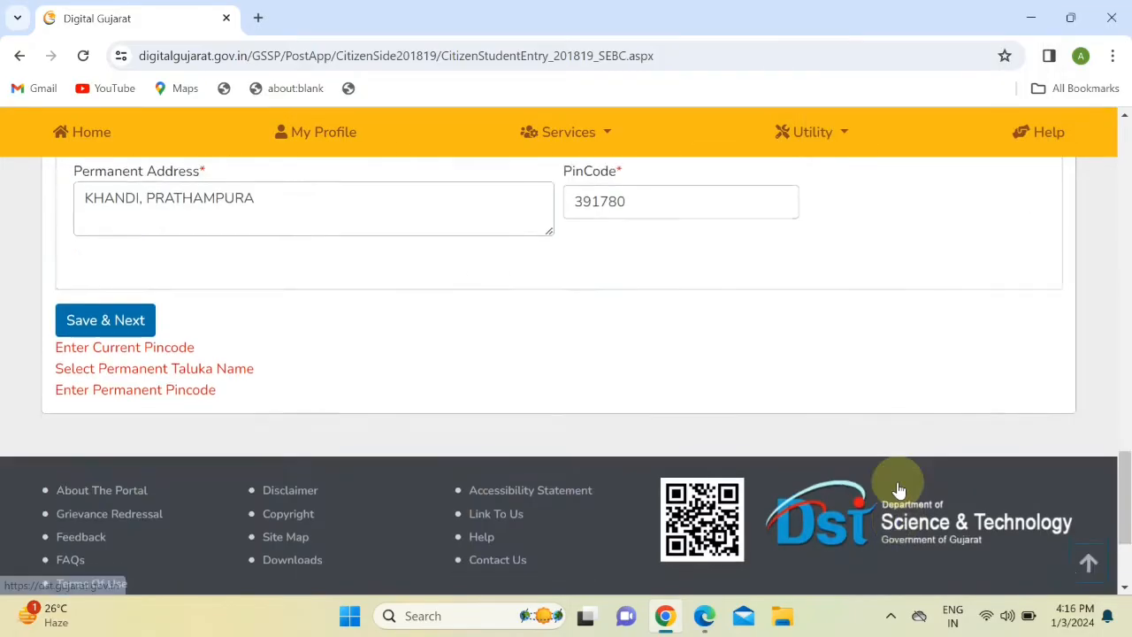
{"action": "scroll", "coordinate": [898, 489], "scroll_direction": "up", "scroll_amount": 6}
{"action": "scroll", "coordinate": [898, 488], "scroll_direction": "down", "scroll_amount": 4}
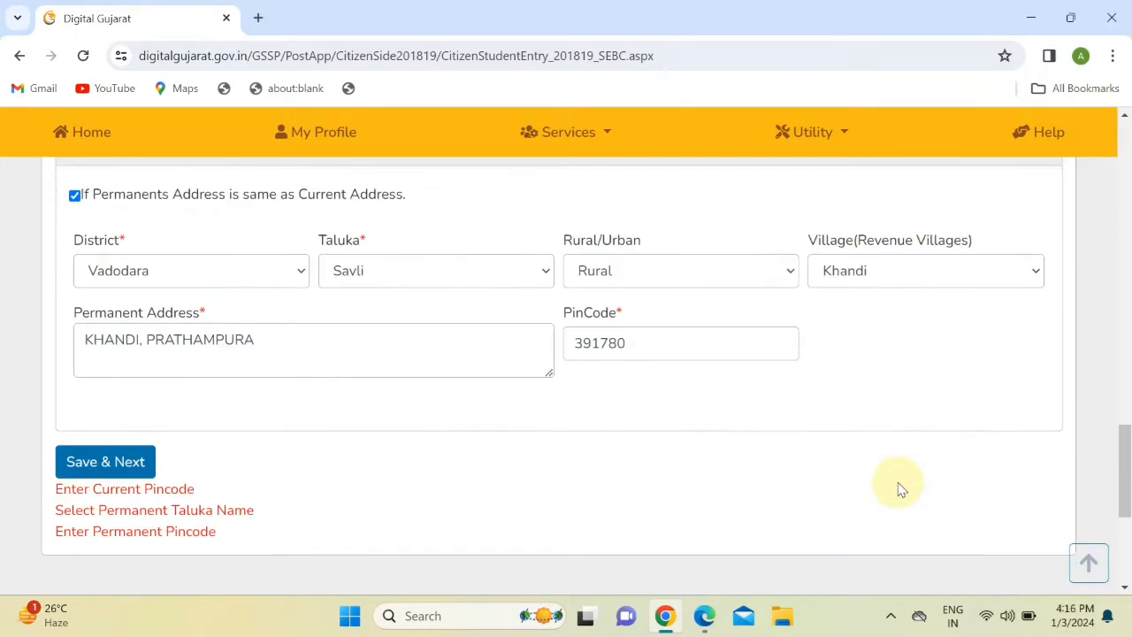
{"action": "left_click", "coordinate": [116, 428]}
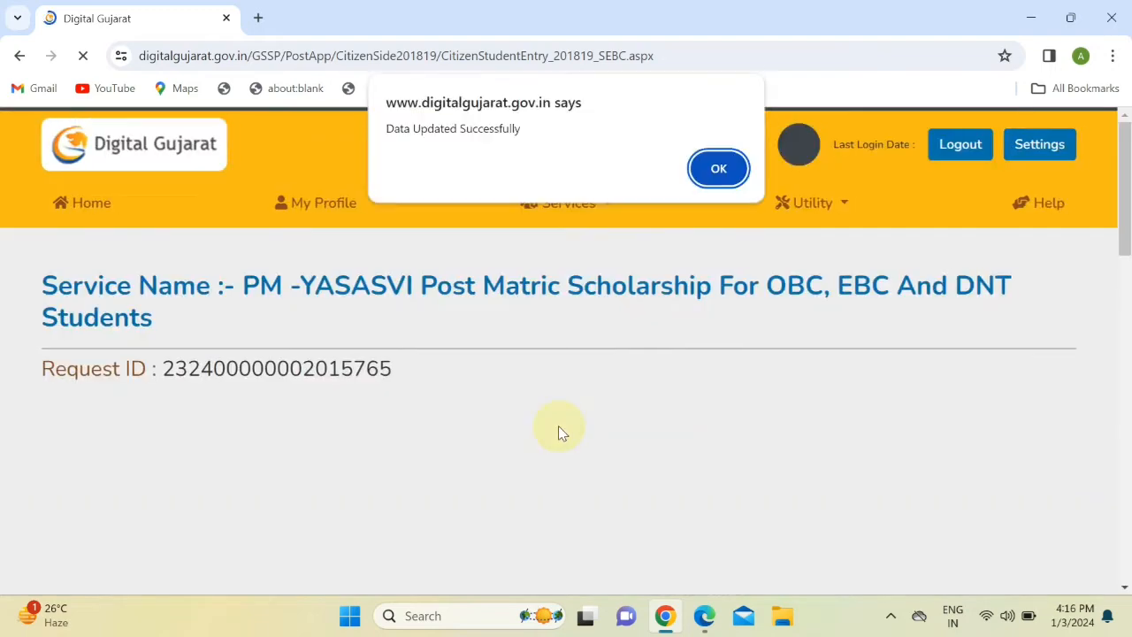
{"action": "left_click", "coordinate": [718, 168]}
- Check the status of the bank and Aadhaar linking for the applicant's Aadhaar number
{"action": "scroll", "coordinate": [627, 308], "scroll_direction": "up", "scroll_amount": 10}
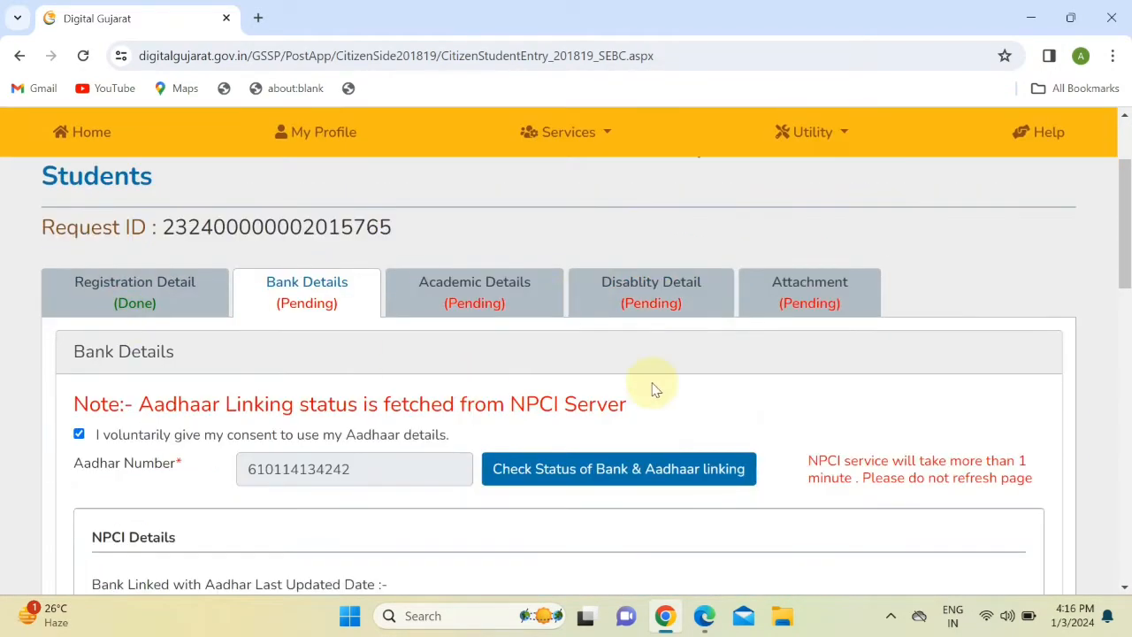
{"action": "scroll", "coordinate": [708, 364], "scroll_direction": "down", "scroll_amount": 2}
{"action": "left_click", "coordinate": [725, 362]}
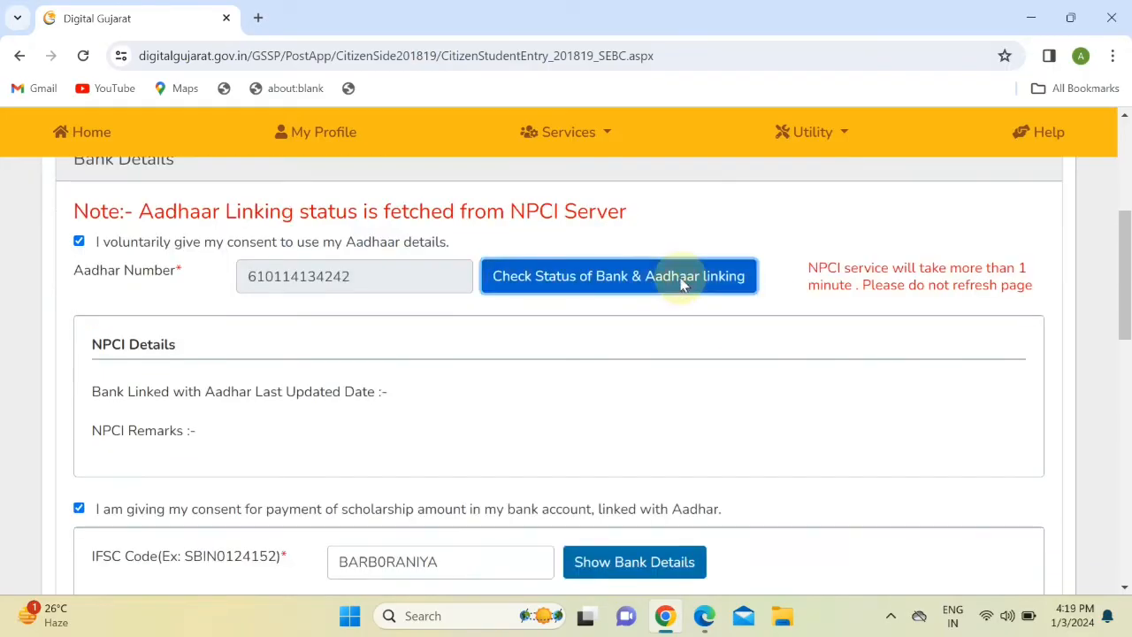
{"action": "left_click", "coordinate": [682, 282]}
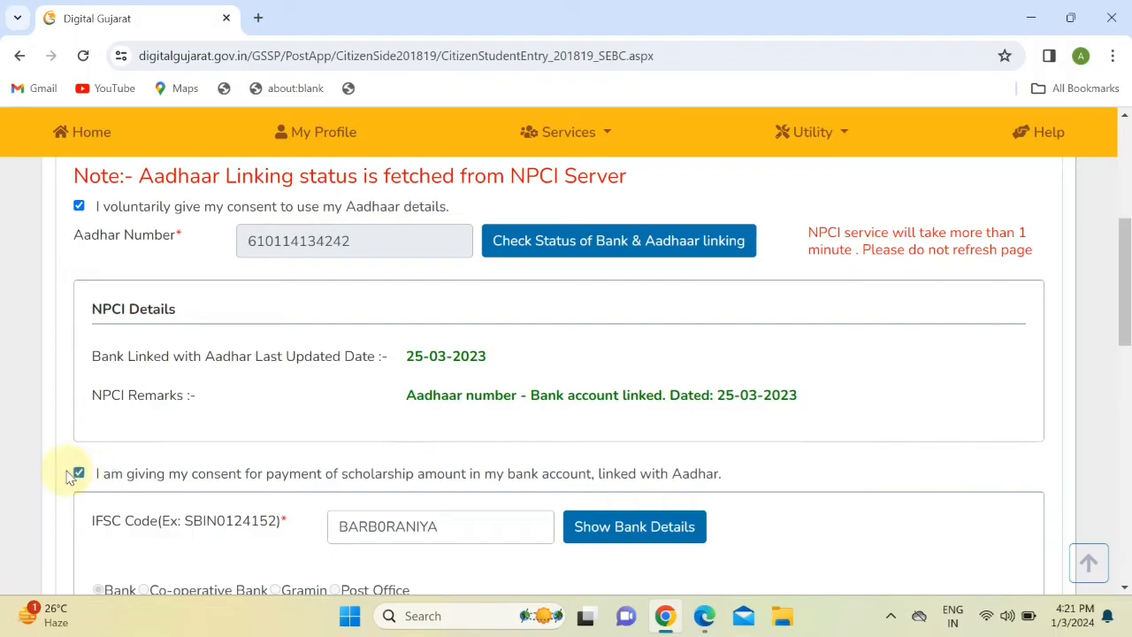
- Load the bank name and branch for the IFSC code BARB0RANIYA
{"action": "left_click", "coordinate": [678, 526]}
{"action": "scroll", "coordinate": [905, 510], "scroll_direction": "down", "scroll_amount": 3}
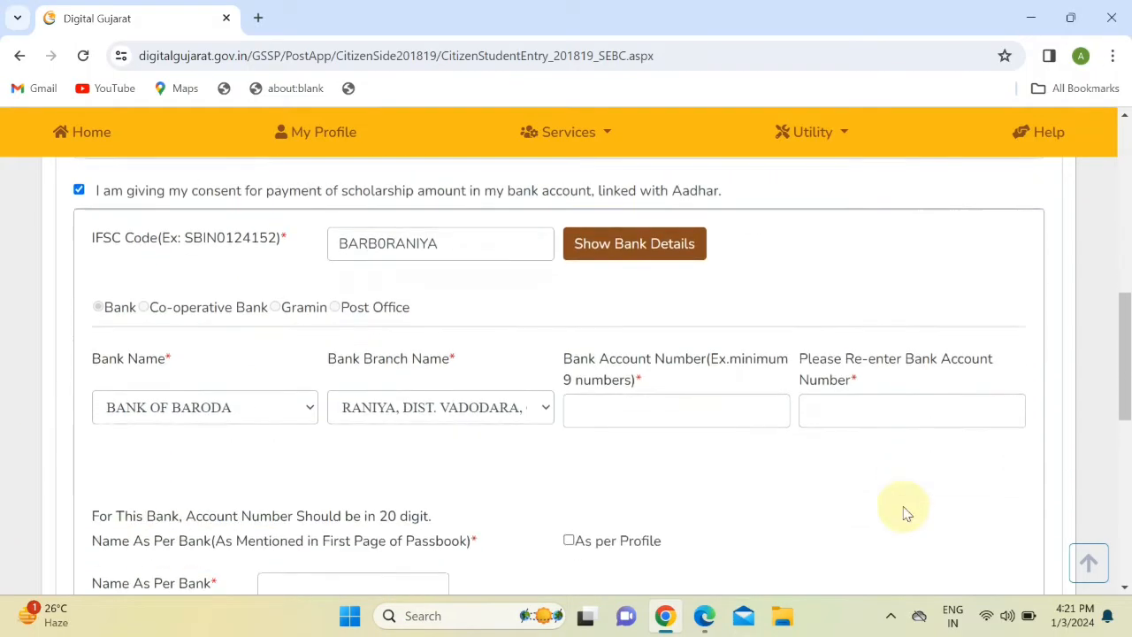
{"action": "scroll", "coordinate": [905, 510], "scroll_direction": "down", "scroll_amount": 1}
- Enter the applicant's bank account number and re-enter it for confirmation
{"action": "left_click", "coordinate": [632, 371]}
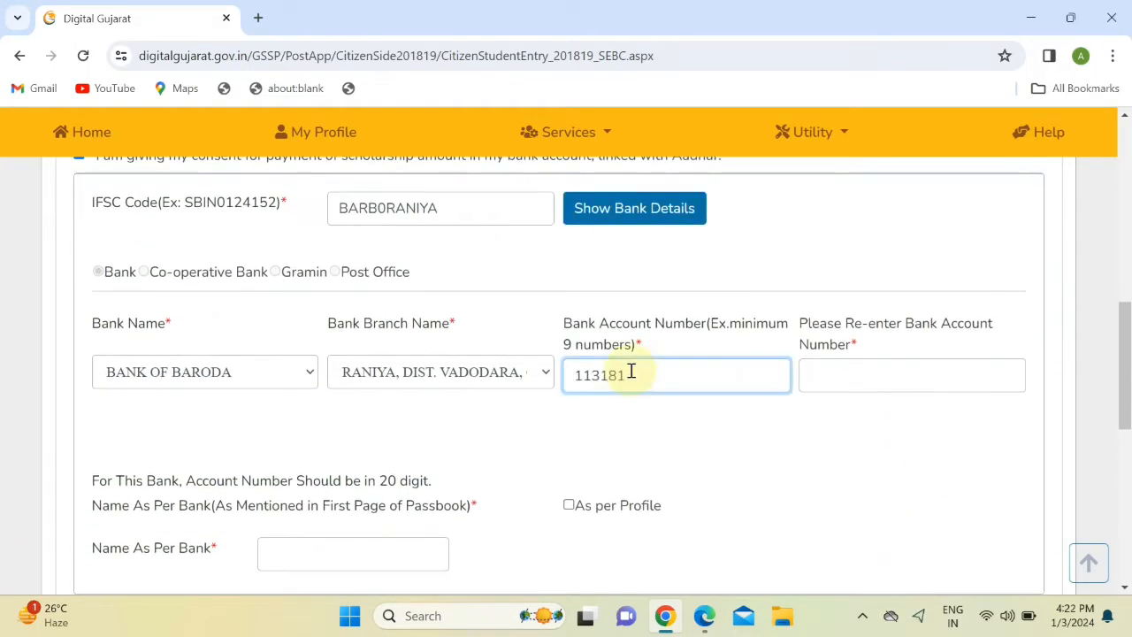
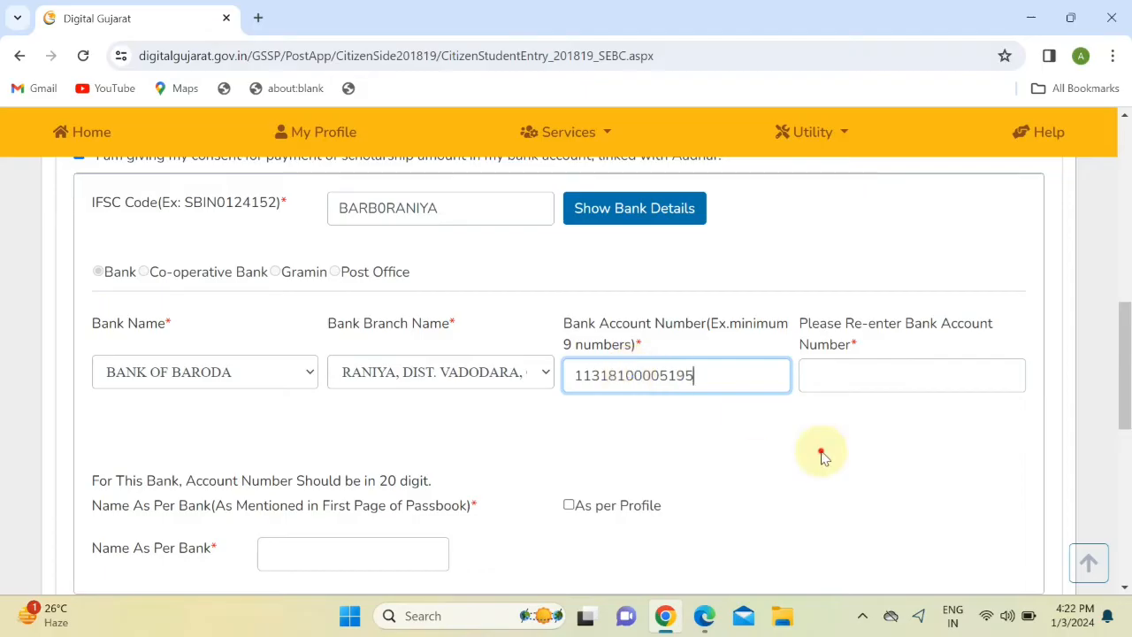
{"action": "left_click", "coordinate": [829, 378]}
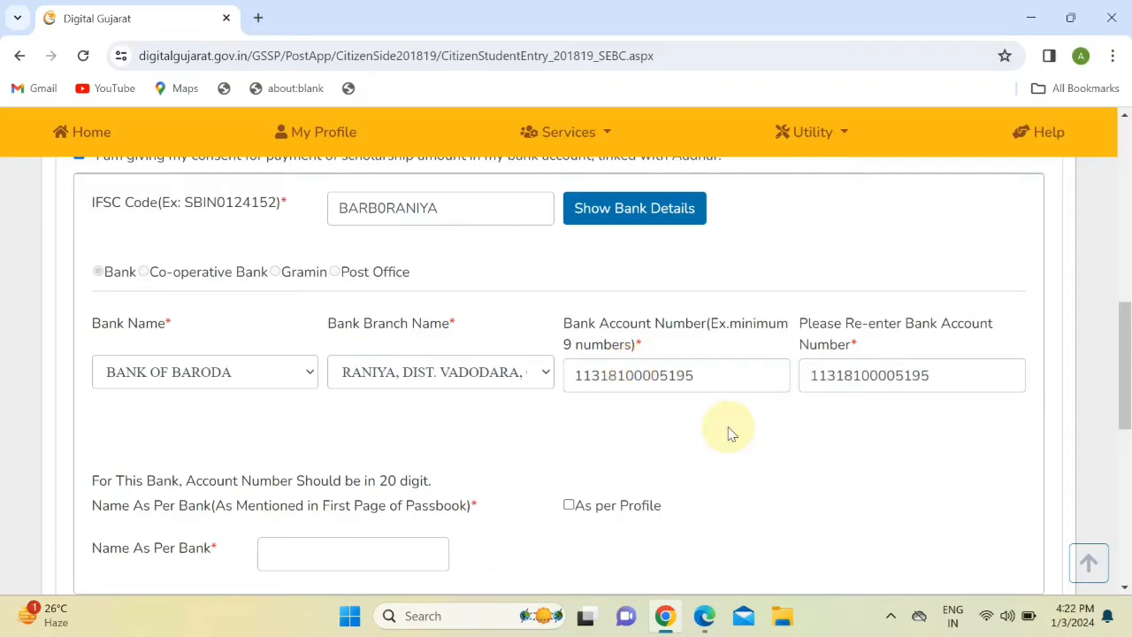
- Enter the account holder's name as mentioned on the first page of the bank passbook
{"action": "scroll", "coordinate": [728, 432], "scroll_direction": "down", "scroll_amount": 2}
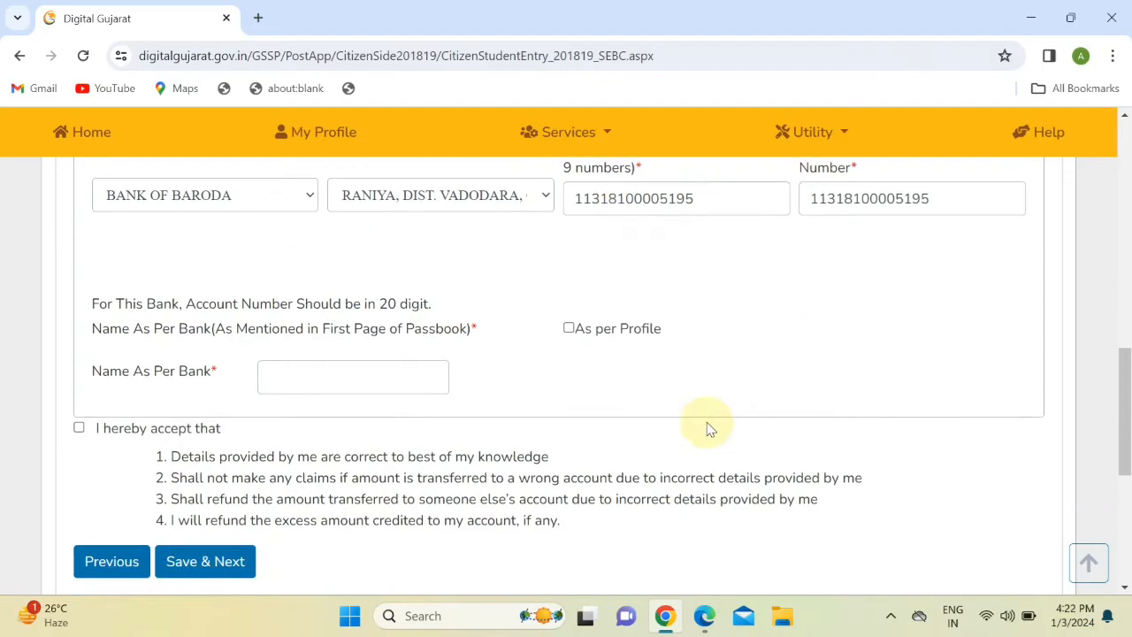
{"action": "left_click", "coordinate": [342, 365]}
{"action": "scroll", "coordinate": [535, 471], "scroll_direction": "up", "scroll_amount": 2}
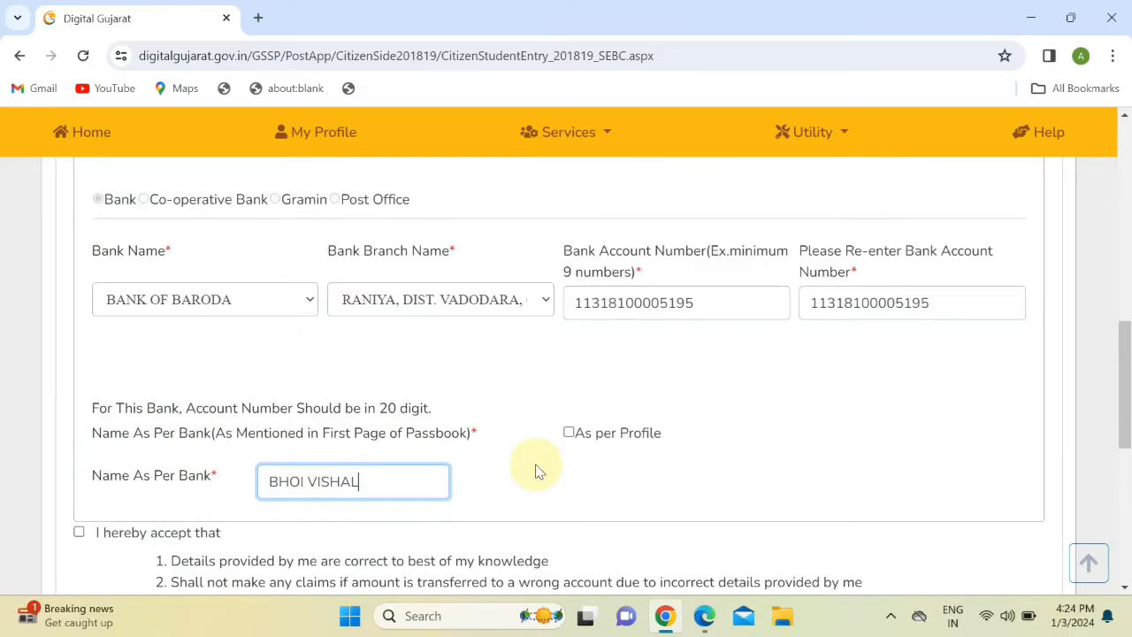
{"action": "left_click", "coordinate": [517, 446]}
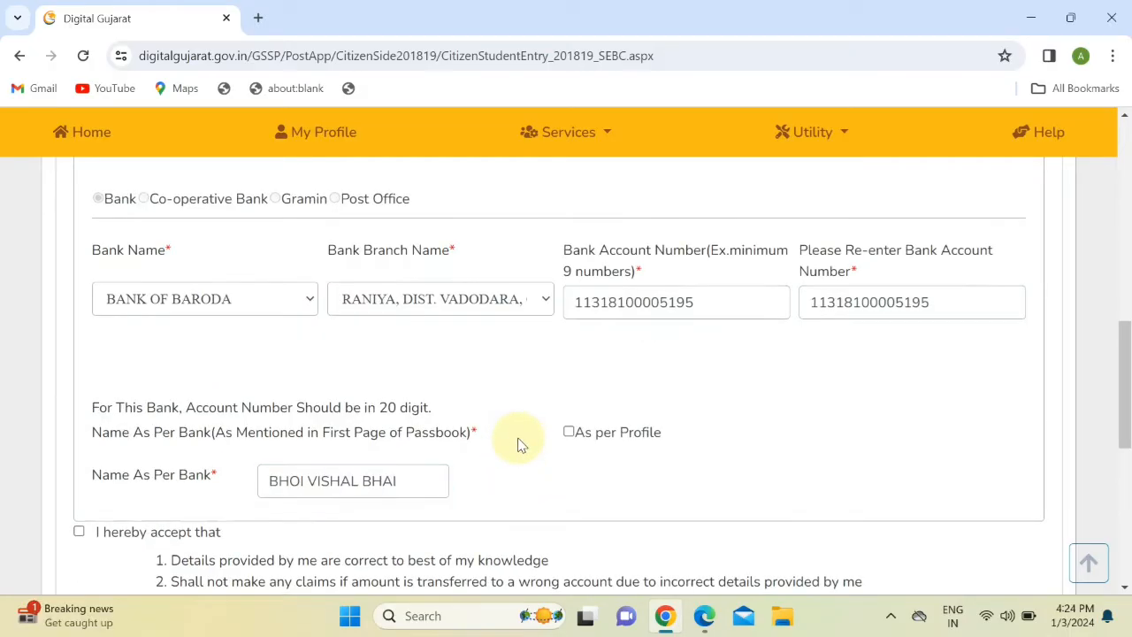
- Accept the bank details declaration and give consent for scholarship payment into the Aadhaar-linked account
{"action": "scroll", "coordinate": [495, 443], "scroll_direction": "down", "scroll_amount": 2}
{"action": "left_click", "coordinate": [79, 391]}
{"action": "left_click_drag", "start_coordinate": [1124, 421], "coordinate": [1125, 299]}
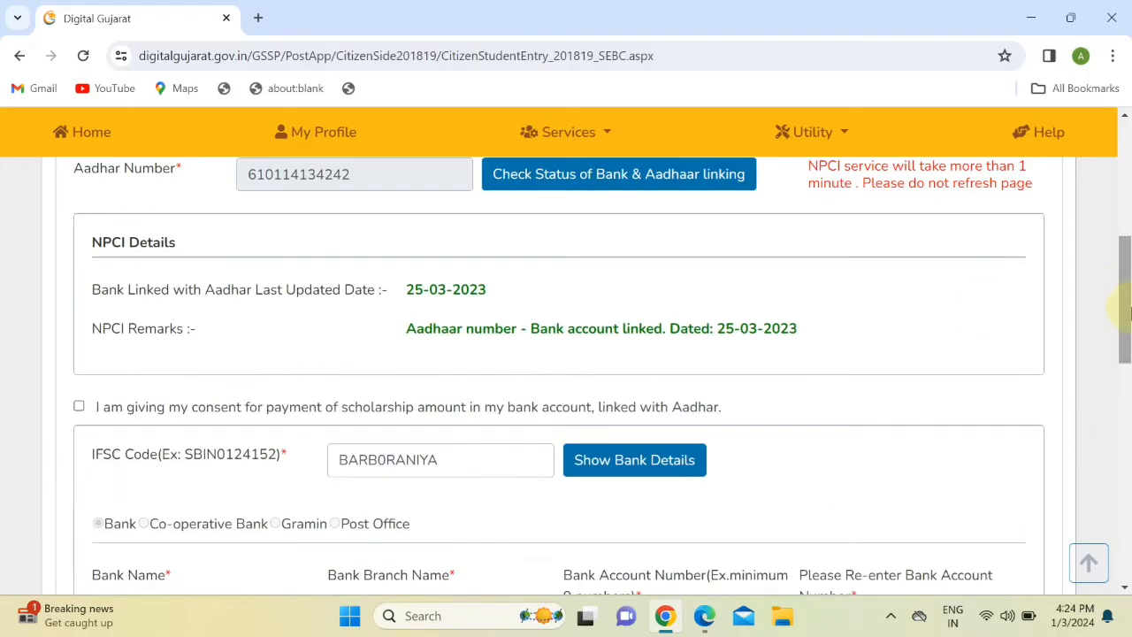
{"action": "left_click", "coordinate": [79, 406]}
- Save the bank details and continue to the academic details
{"action": "scroll", "coordinate": [920, 363], "scroll_direction": "down", "scroll_amount": 5}
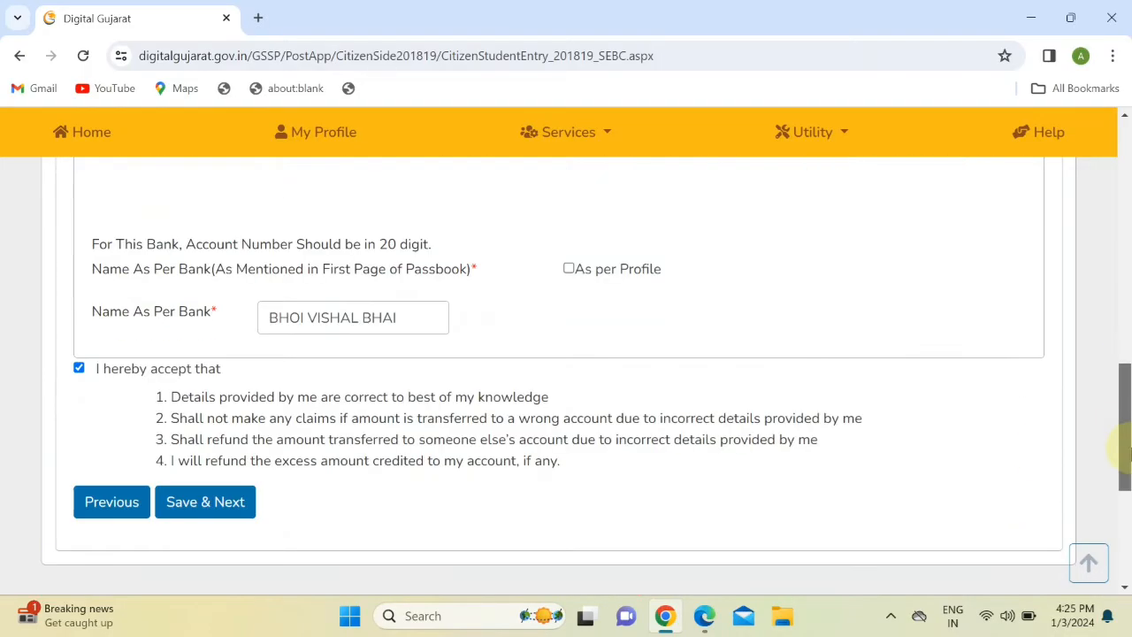
{"action": "left_click", "coordinate": [202, 502]}
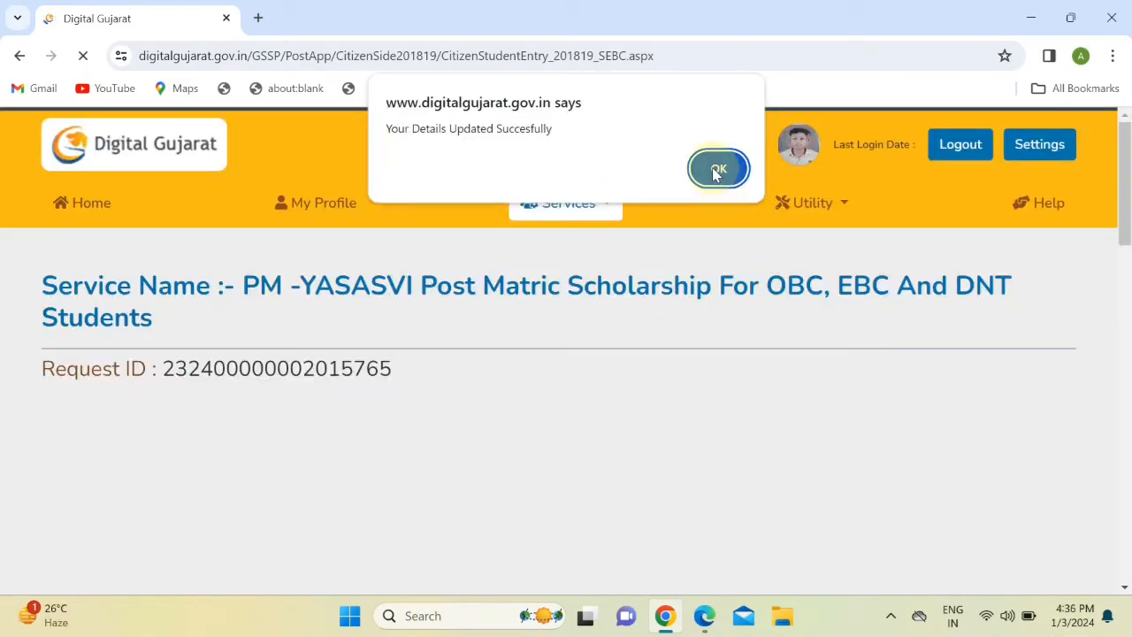
{"action": "left_click", "coordinate": [717, 171]}
{"action": "scroll", "coordinate": [889, 333], "scroll_direction": "down", "scroll_amount": 7}
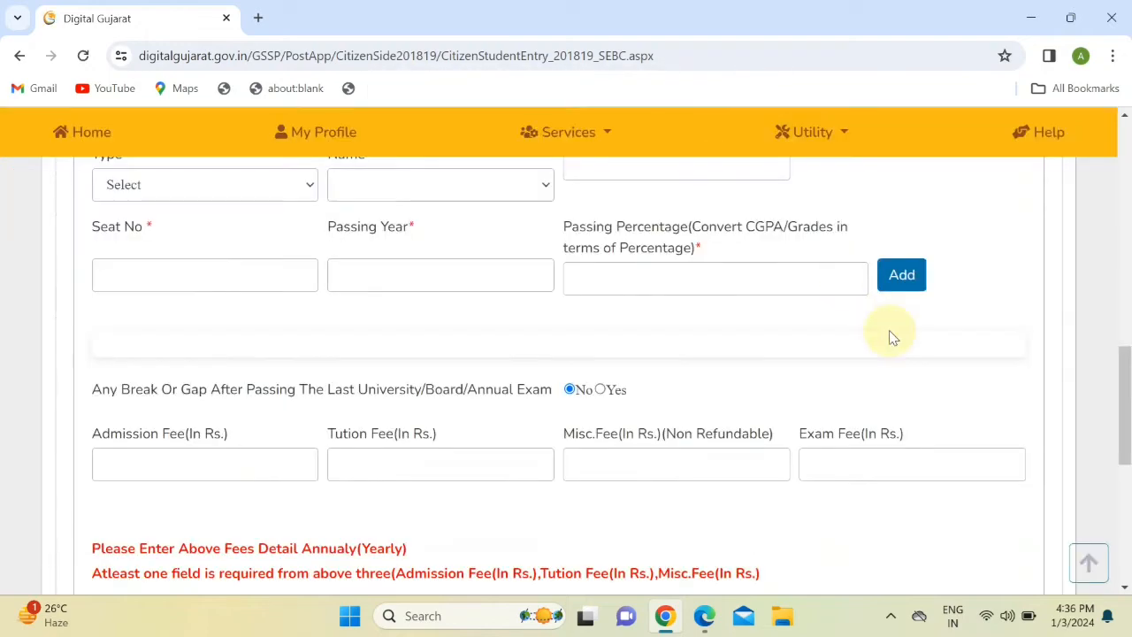
{"action": "left_click_drag", "start_coordinate": [1128, 427], "coordinate": [1125, 223]}
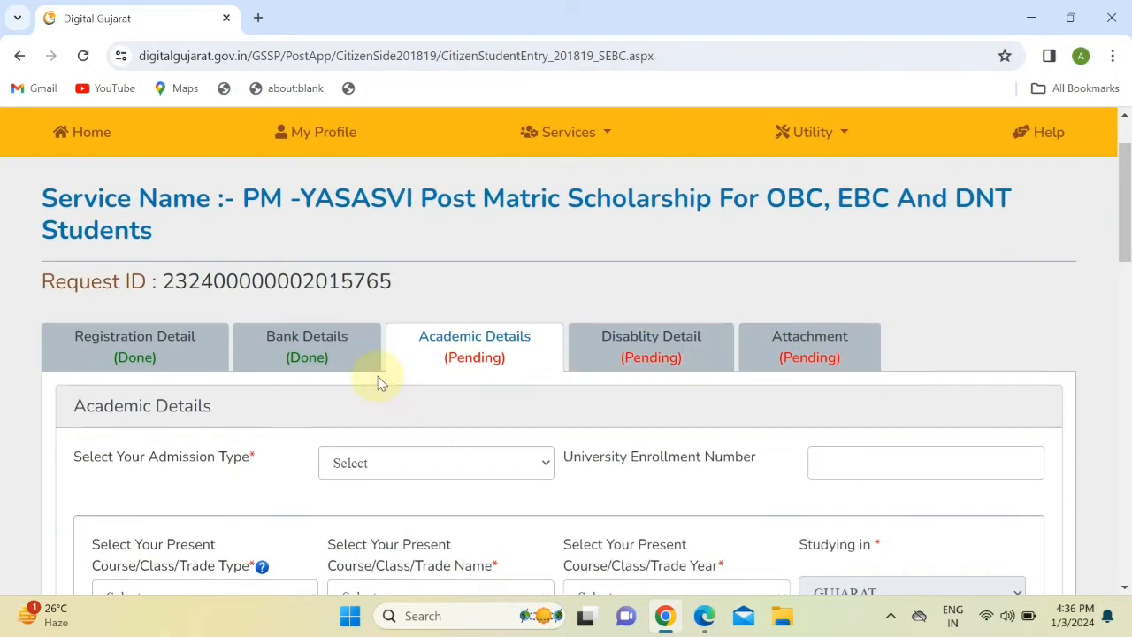
- Set the admission type to Regular Seat(Government Quota)
{"action": "scroll", "coordinate": [378, 382], "scroll_direction": "down", "scroll_amount": 2}
{"action": "left_click", "coordinate": [542, 288]}
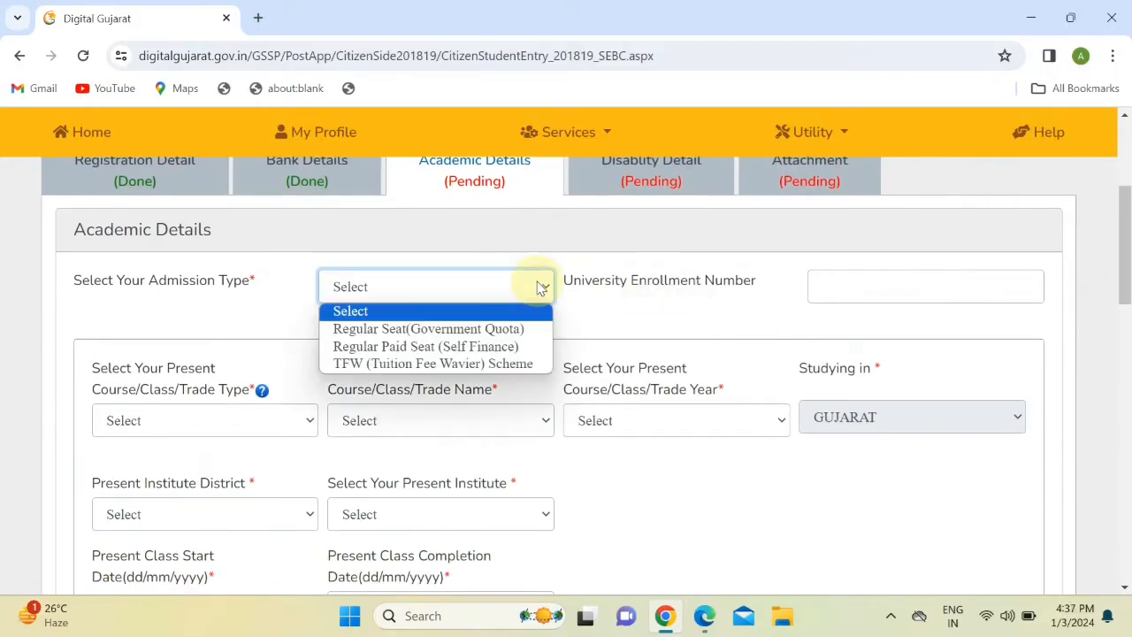
{"action": "left_click", "coordinate": [519, 328]}
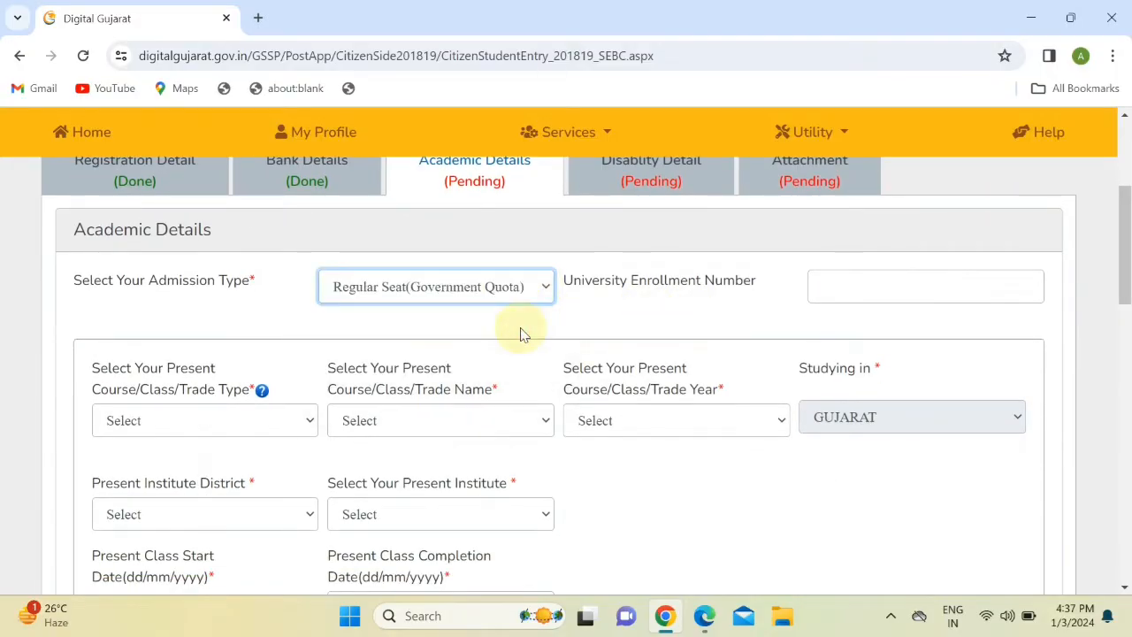
- Set the present course type to ITI, the course name to ITI Industrial Training Institute (1 Year Course) and the year to 1ST YEAR(1st Semester/2nd Semester)
{"action": "left_click", "coordinate": [301, 419]}
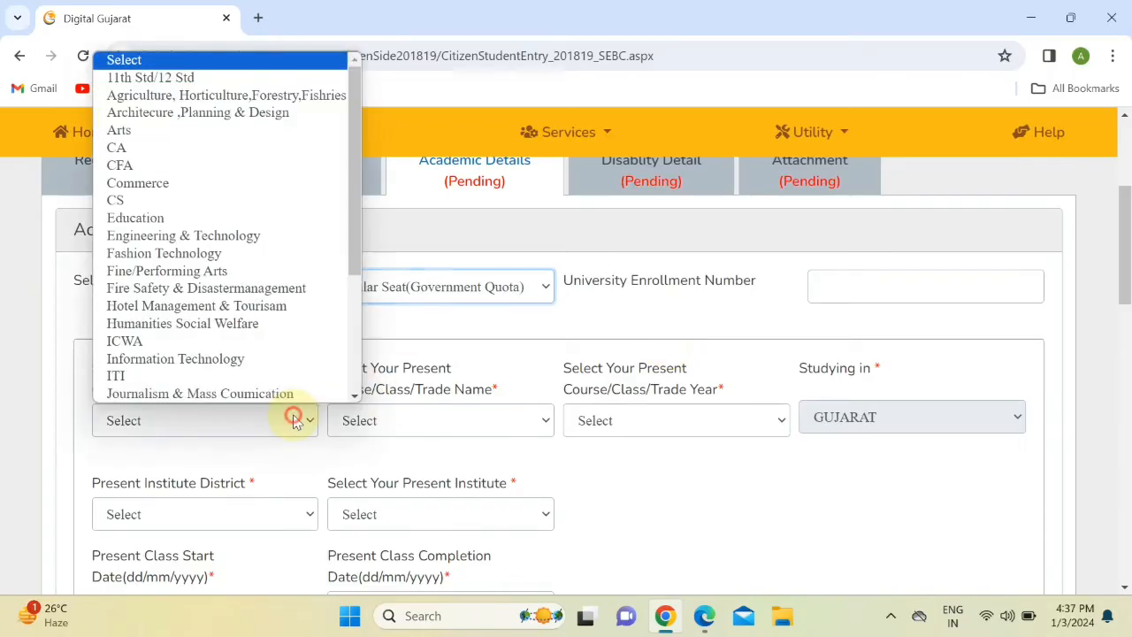
{"action": "left_click", "coordinate": [267, 380]}
{"action": "left_click", "coordinate": [542, 423]}
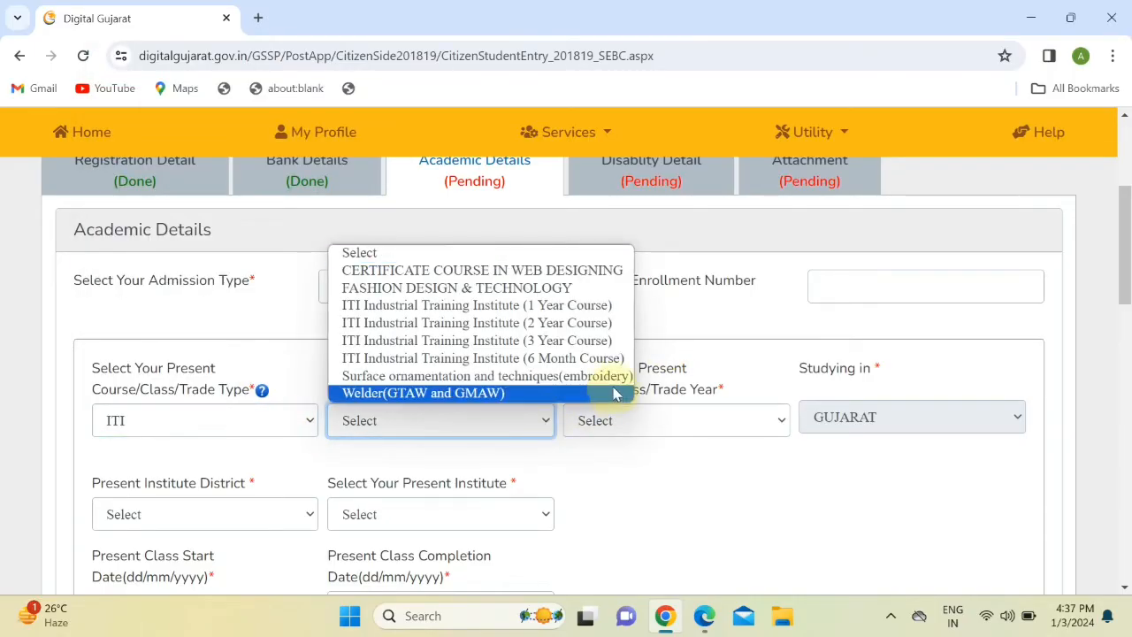
{"action": "left_click", "coordinate": [531, 305]}
{"action": "left_click", "coordinate": [782, 422]}
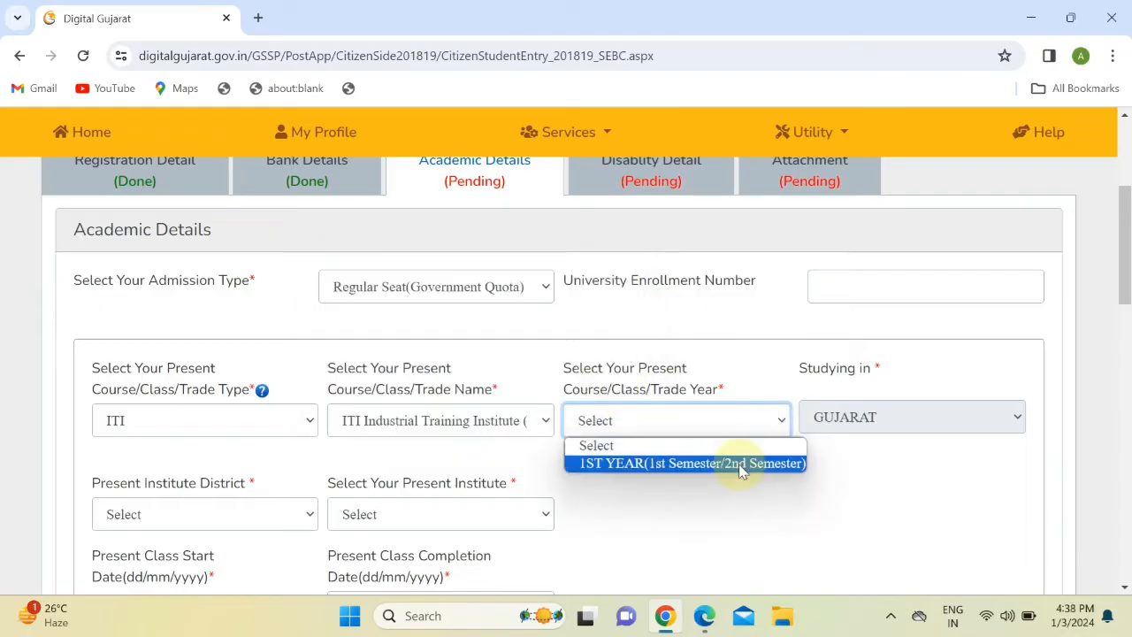
{"action": "left_click", "coordinate": [742, 465]}
- Set the present institute district to Vadodara and choose DASRATH-ITI as the present institute
{"action": "scroll", "coordinate": [366, 379], "scroll_direction": "down", "scroll_amount": 2}
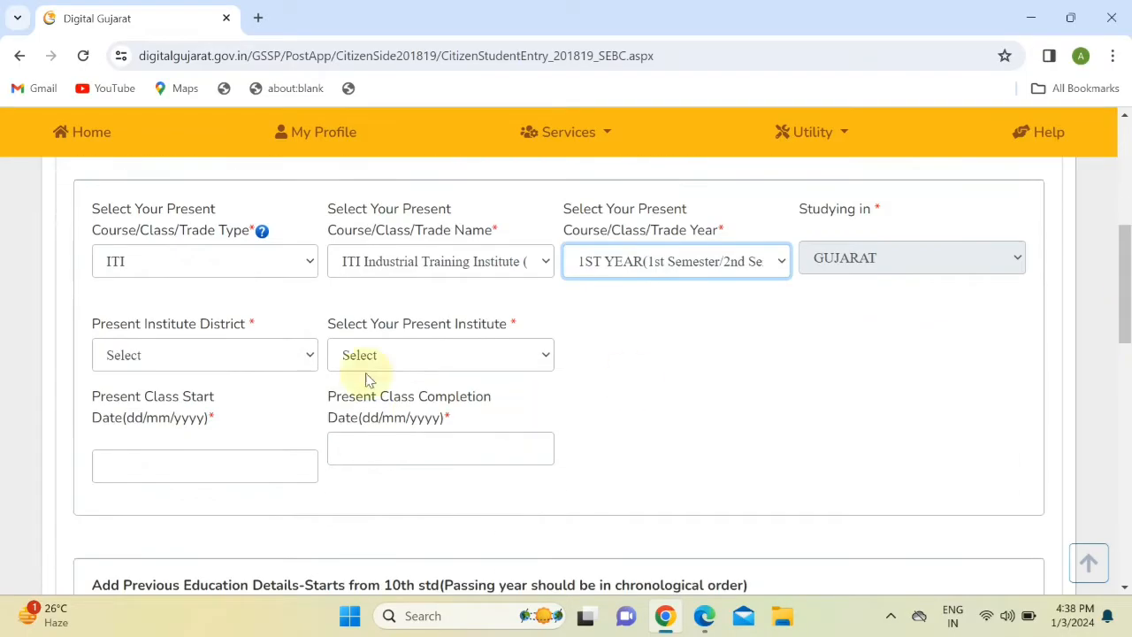
{"action": "left_click", "coordinate": [300, 358]}
{"action": "left_click", "coordinate": [309, 511]}
{"action": "left_click", "coordinate": [309, 510]}
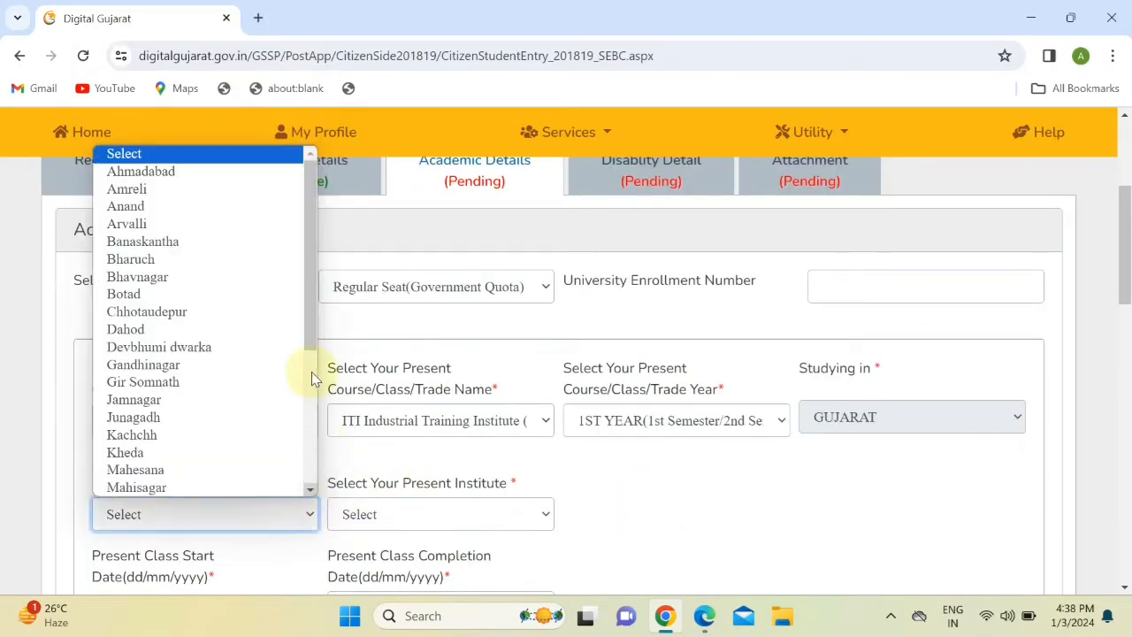
{"action": "scroll", "coordinate": [310, 425], "scroll_direction": "down", "scroll_amount": 5}
{"action": "left_click", "coordinate": [274, 467]}
{"action": "scroll", "coordinate": [1130, 281], "scroll_direction": "down", "scroll_amount": 2}
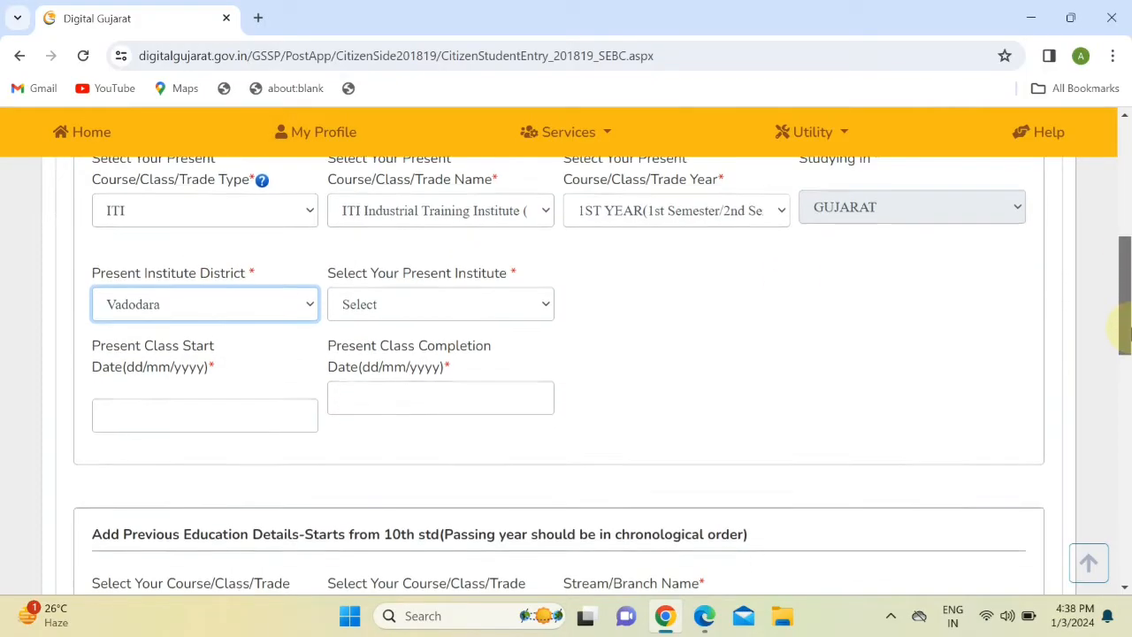
{"action": "left_click", "coordinate": [531, 310]}
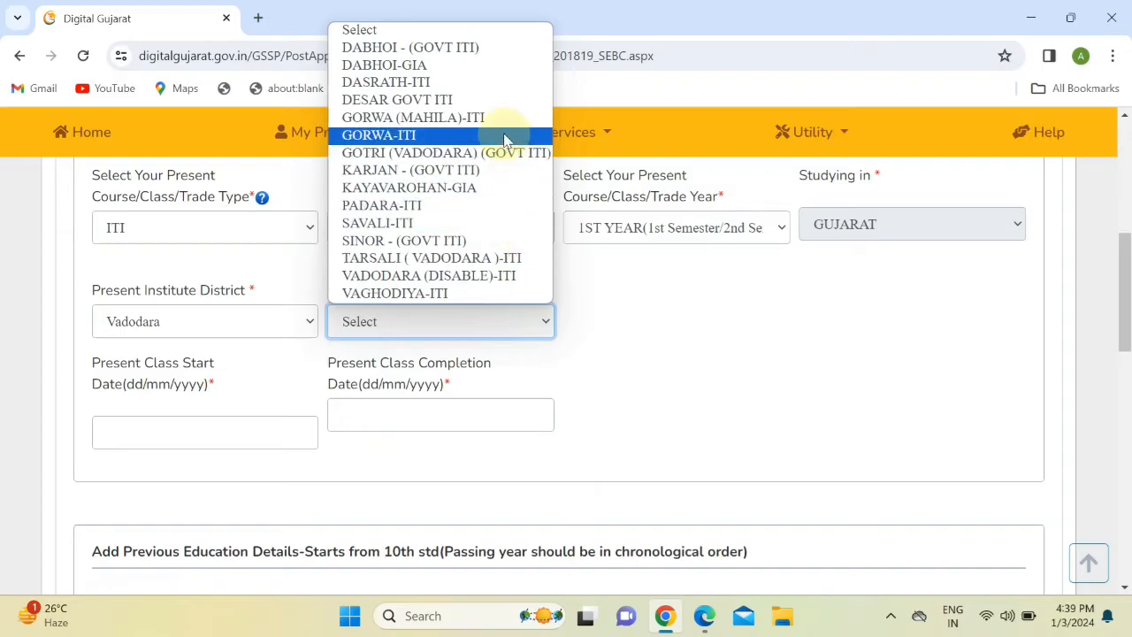
{"action": "left_click", "coordinate": [508, 83]}
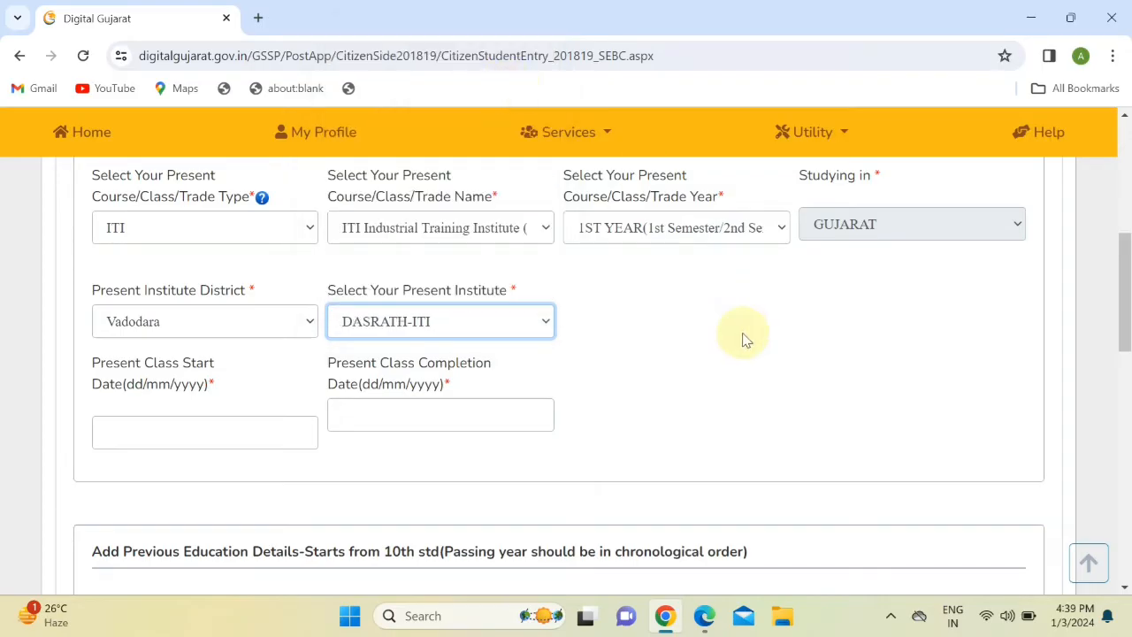
- Set the present class start date to 01/09/2023
{"action": "scroll", "coordinate": [136, 361], "scroll_direction": "down", "scroll_amount": 1}
{"action": "left_click", "coordinate": [140, 361]}
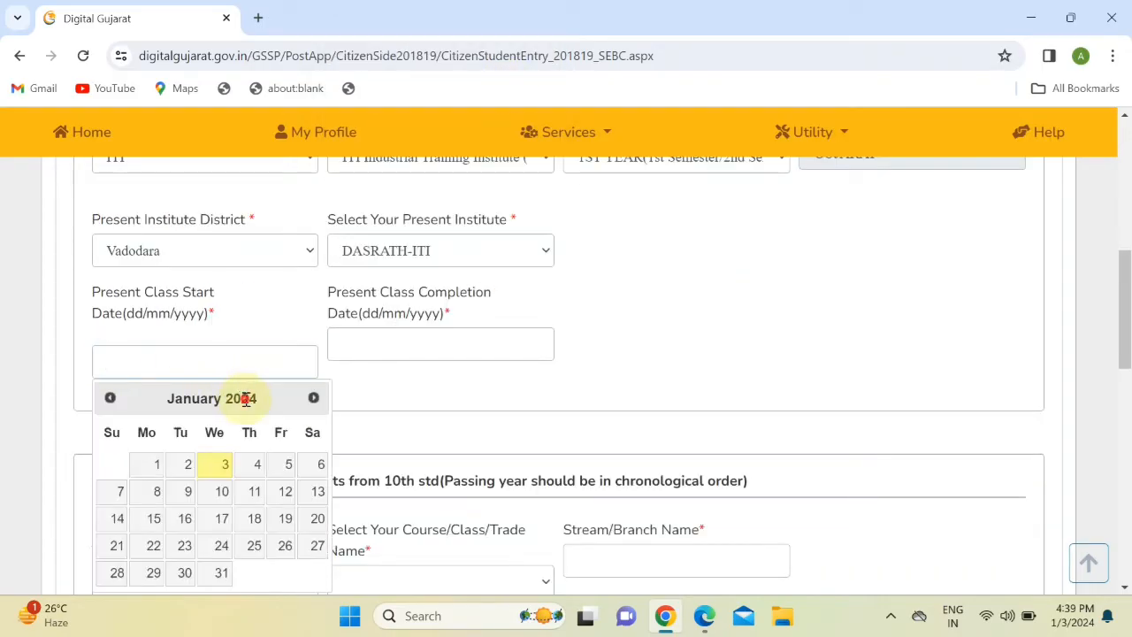
{"action": "scroll", "coordinate": [245, 399], "scroll_direction": "up", "scroll_amount": 1}
{"action": "left_click", "coordinate": [110, 469]}
{"action": "left_click", "coordinate": [228, 414]}
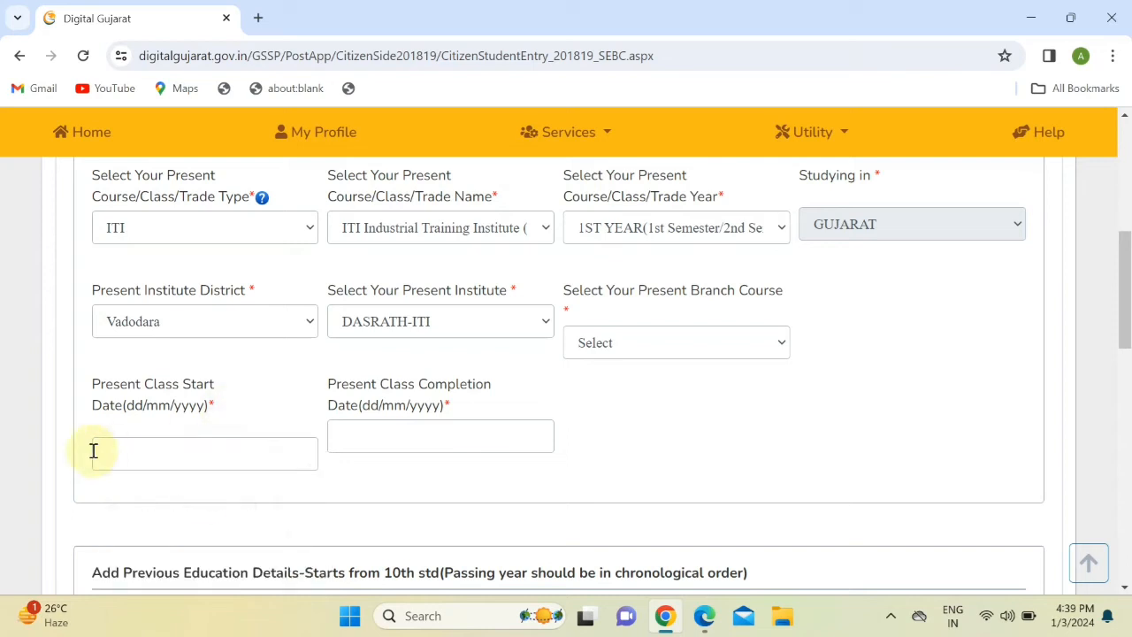
{"action": "left_click", "coordinate": [94, 452]}
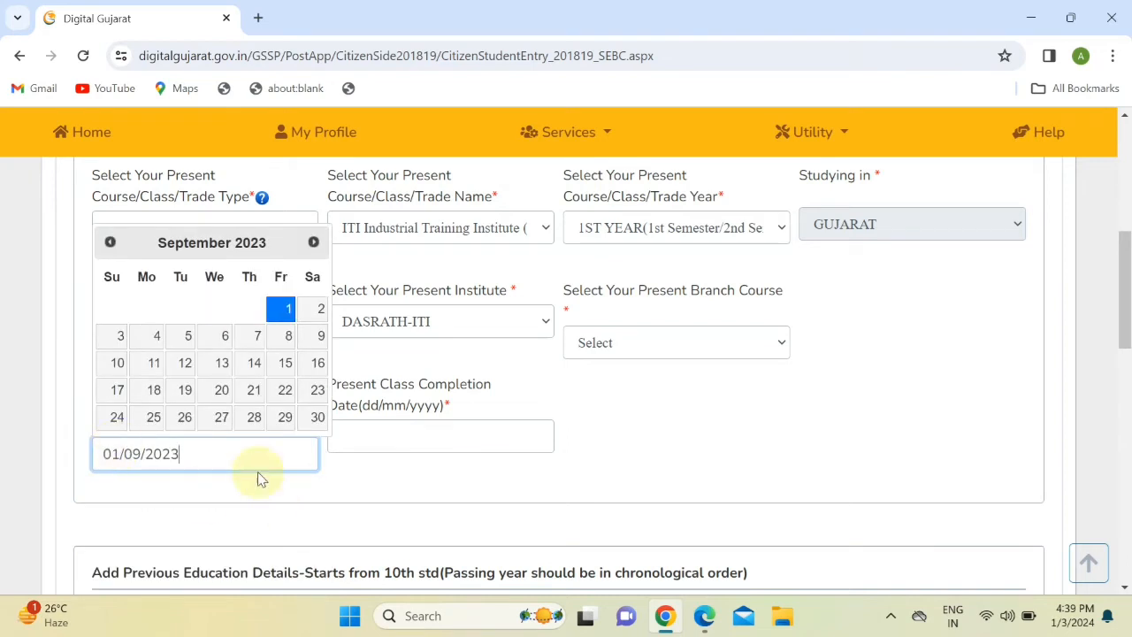
{"action": "left_click", "coordinate": [277, 309]}
- Set the present class completion date to 31/08/2024 and choose WELDER as the present branch course
{"action": "left_click", "coordinate": [341, 436]}
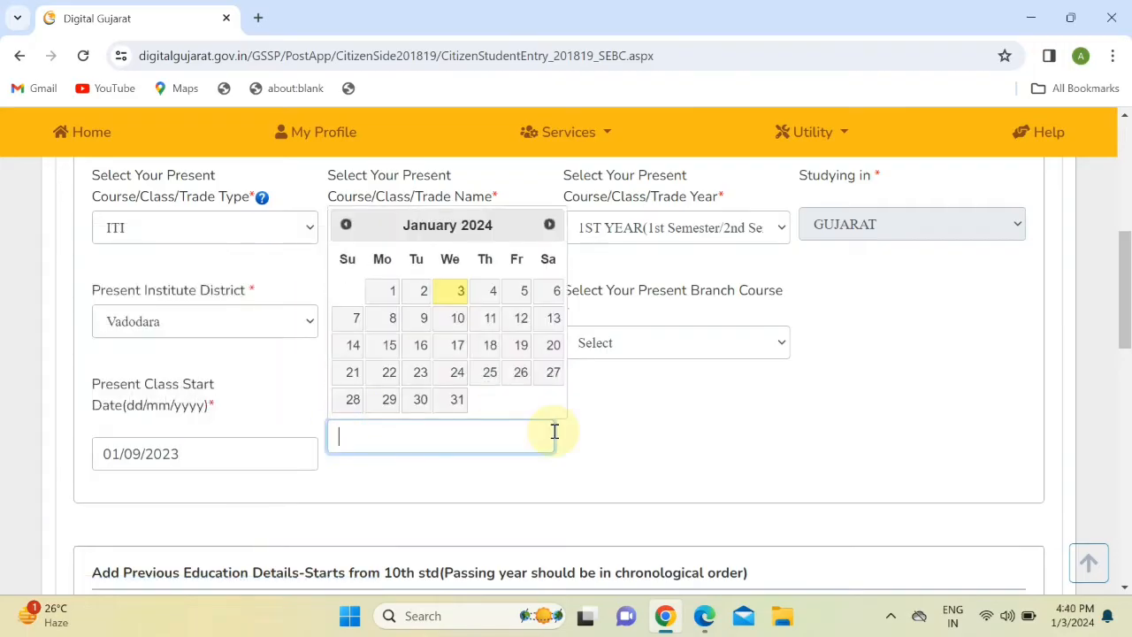
{"action": "type", "text": "31/08/2024"}
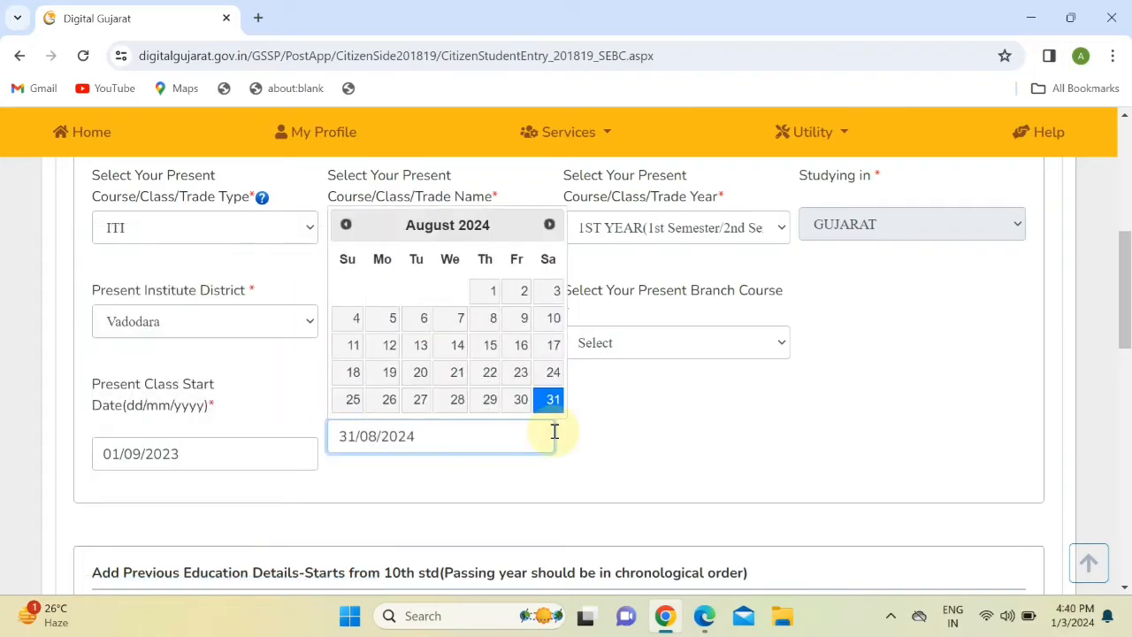
{"action": "left_click", "coordinate": [672, 422]}
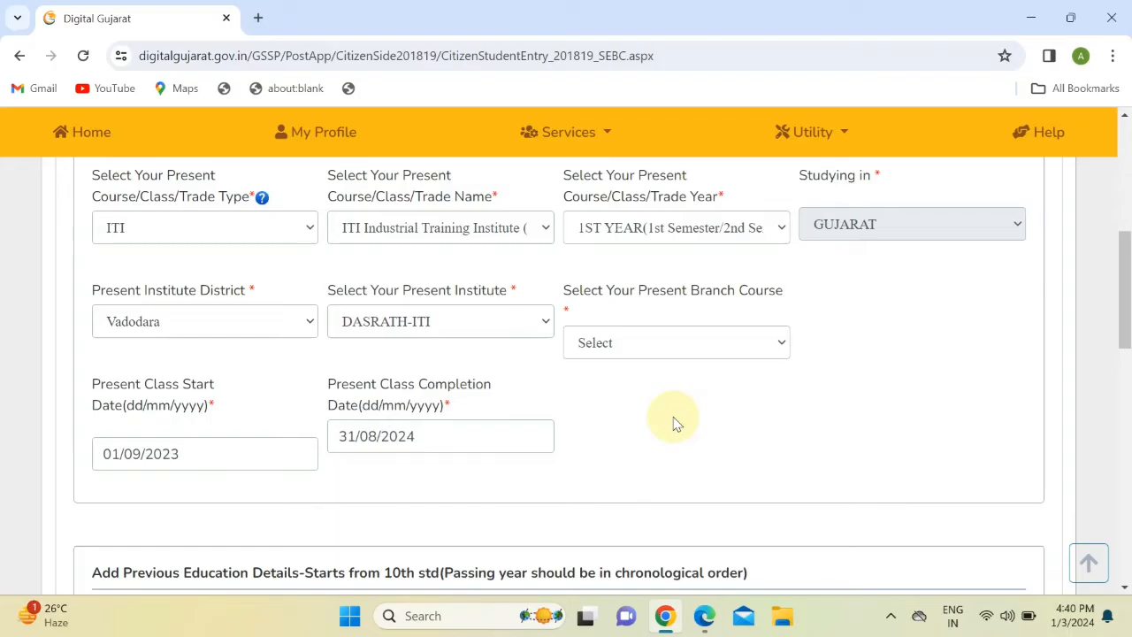
{"action": "left_click", "coordinate": [776, 344]}
{"action": "left_click", "coordinate": [687, 539]}
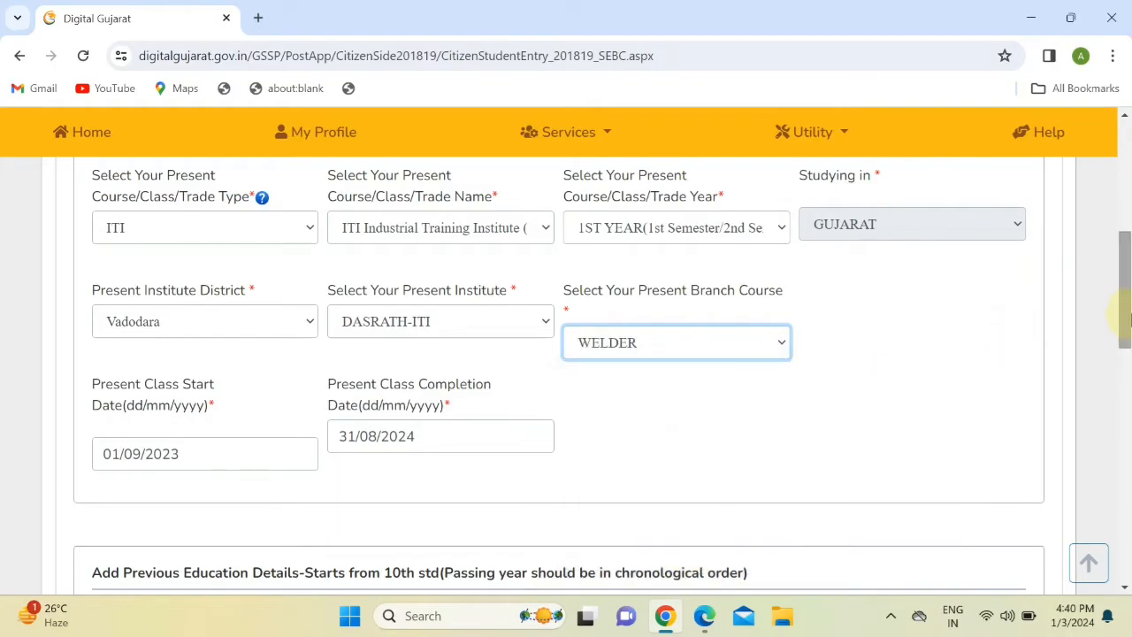
- Fill in the previous education entry: 9th Std/10th Std, 10TH, stream ARTS, the seat number, passing year 2023 and passing percentage 43.33
{"action": "left_click_drag", "start_coordinate": [1131, 320], "coordinate": [1130, 405]}
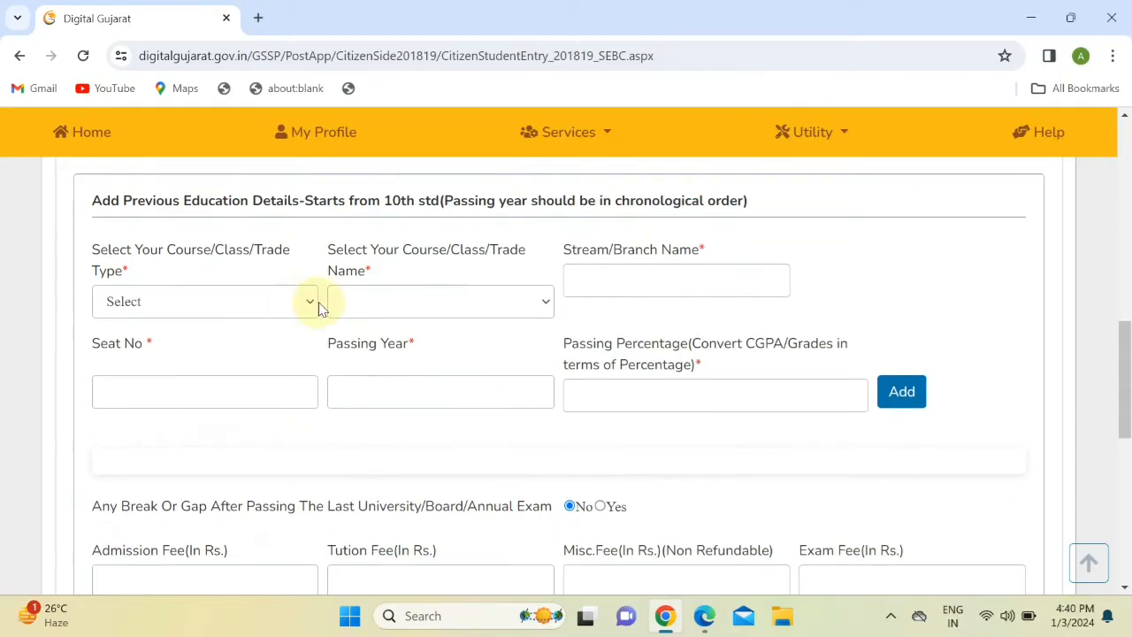
{"action": "left_click", "coordinate": [318, 305]}
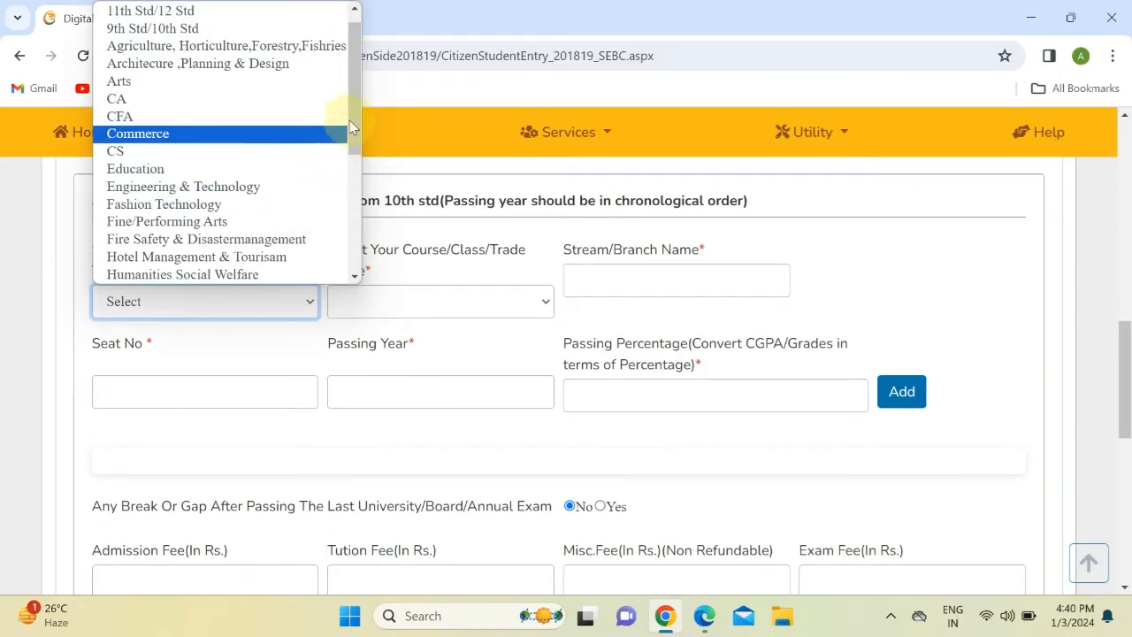
{"action": "left_click", "coordinate": [305, 37]}
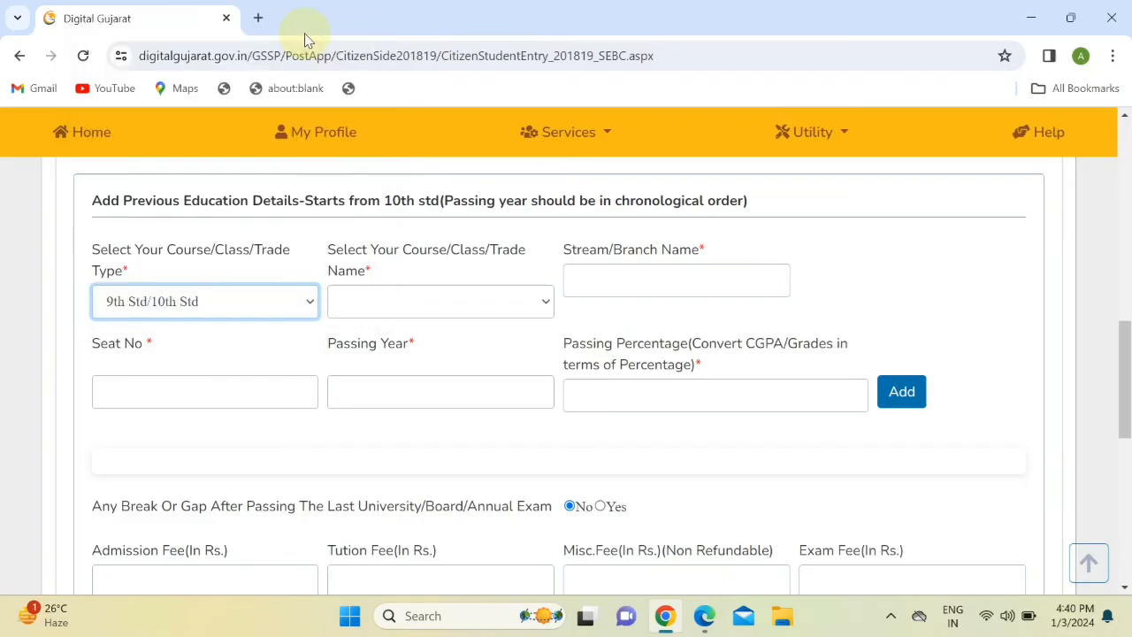
{"action": "left_click", "coordinate": [524, 308]}
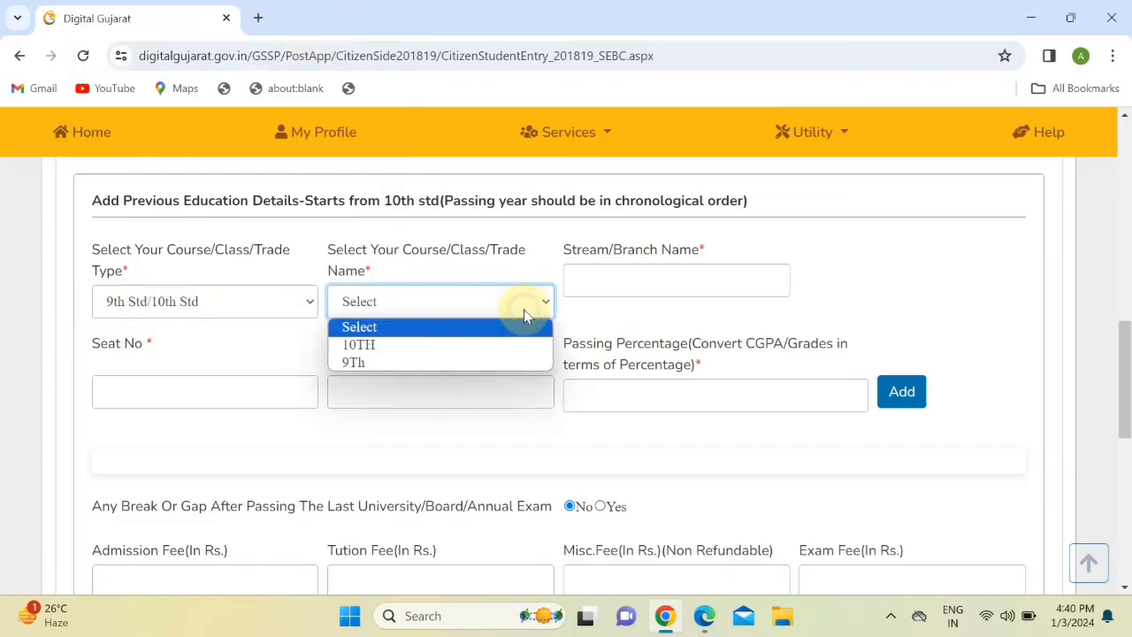
{"action": "left_click", "coordinate": [451, 346]}
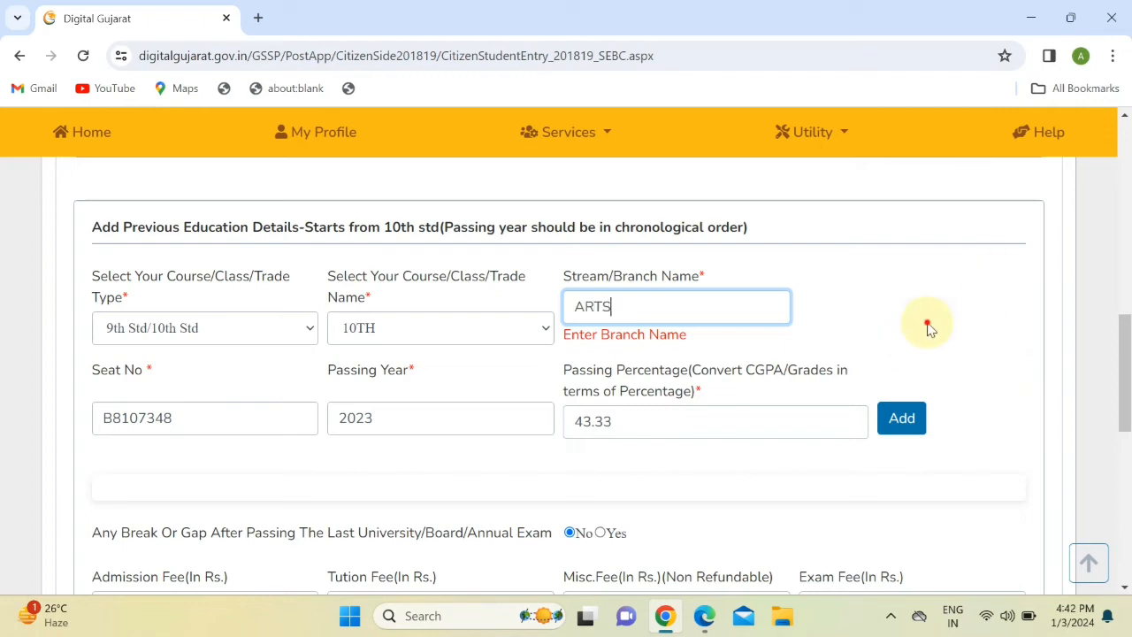
{"action": "left_click", "coordinate": [928, 328]}
{"action": "left_click_drag", "start_coordinate": [1128, 382], "coordinate": [1127, 409]}
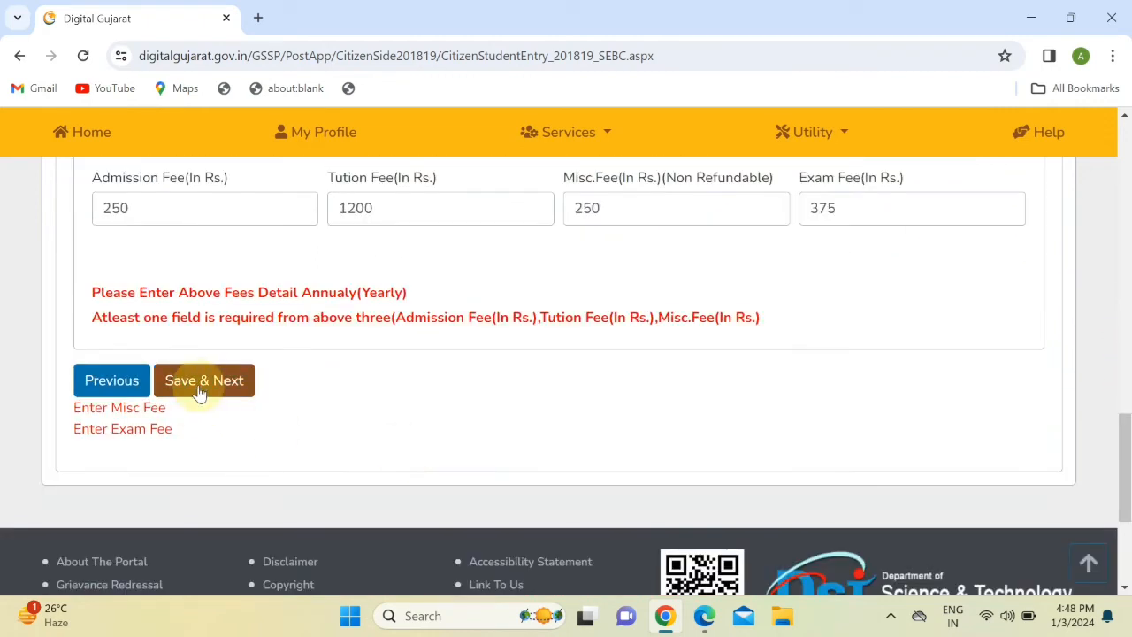
- Save the academic details and continue to the disability section
{"action": "left_click", "coordinate": [193, 380]}
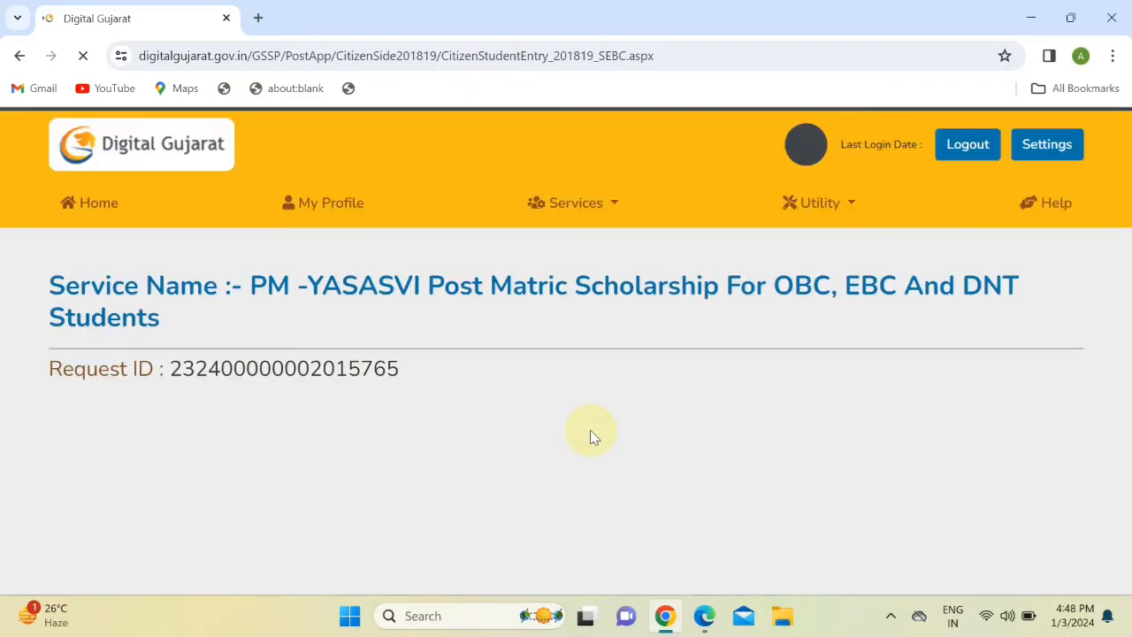
{"action": "left_click", "coordinate": [718, 168]}
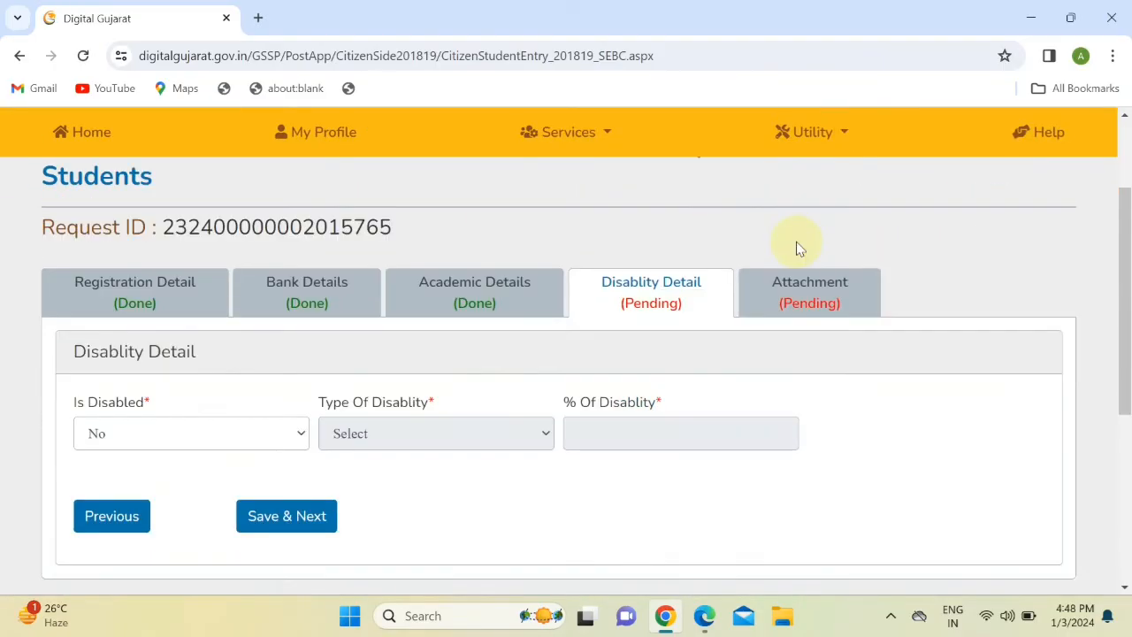
- Keep Is Disabled set to No, save the disability details and continue to the attachments
{"action": "left_click", "coordinate": [290, 440]}
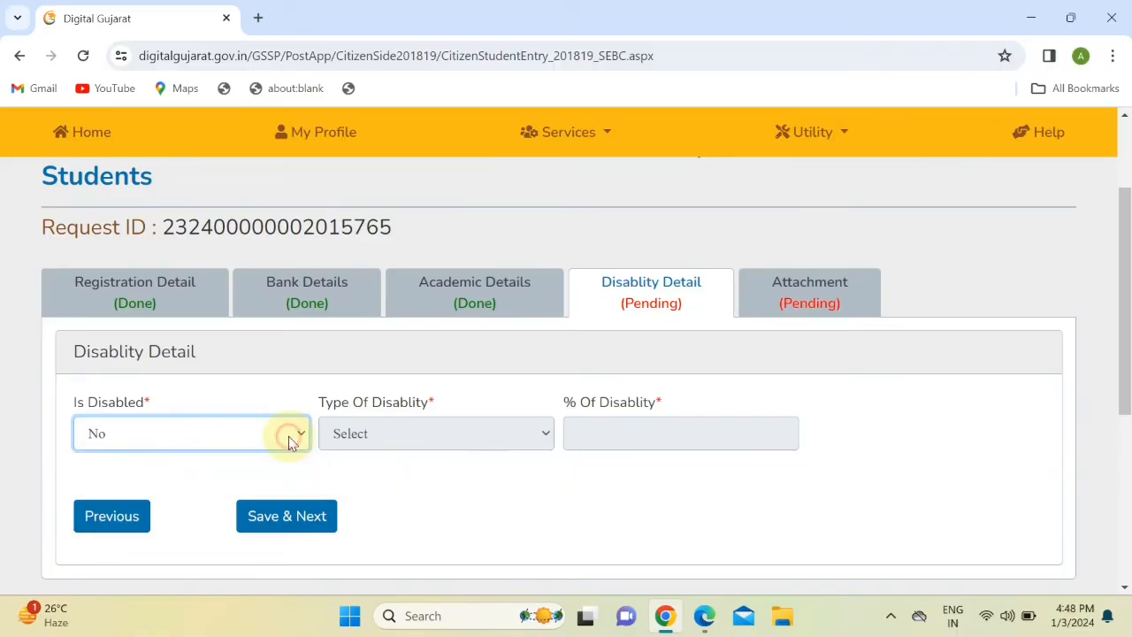
{"action": "left_click", "coordinate": [301, 521]}
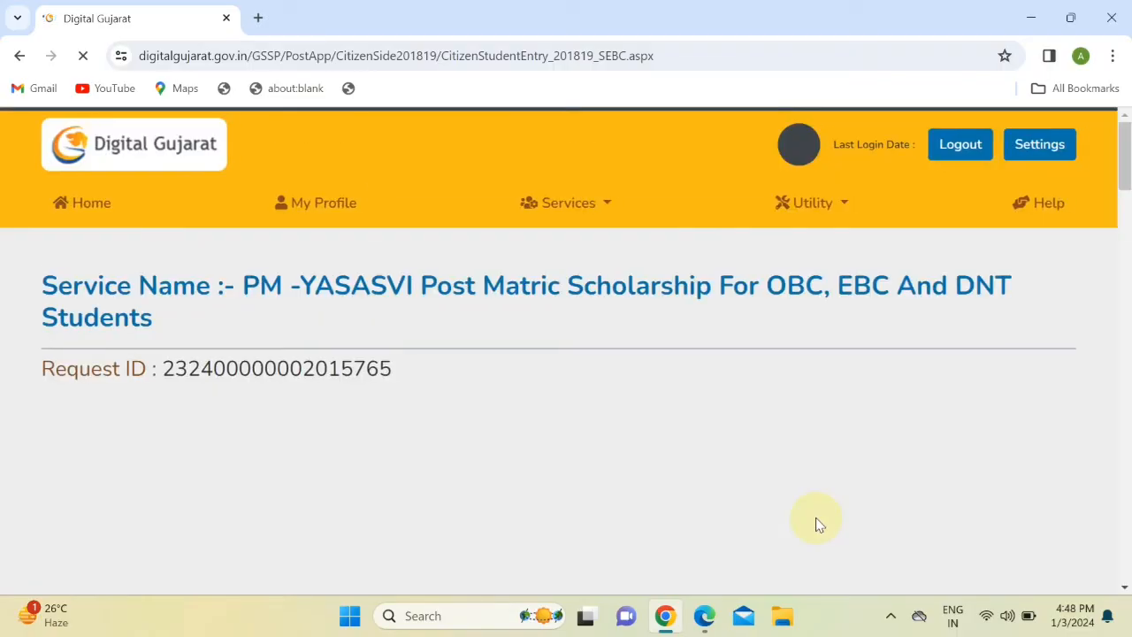
{"action": "left_click", "coordinate": [717, 169]}
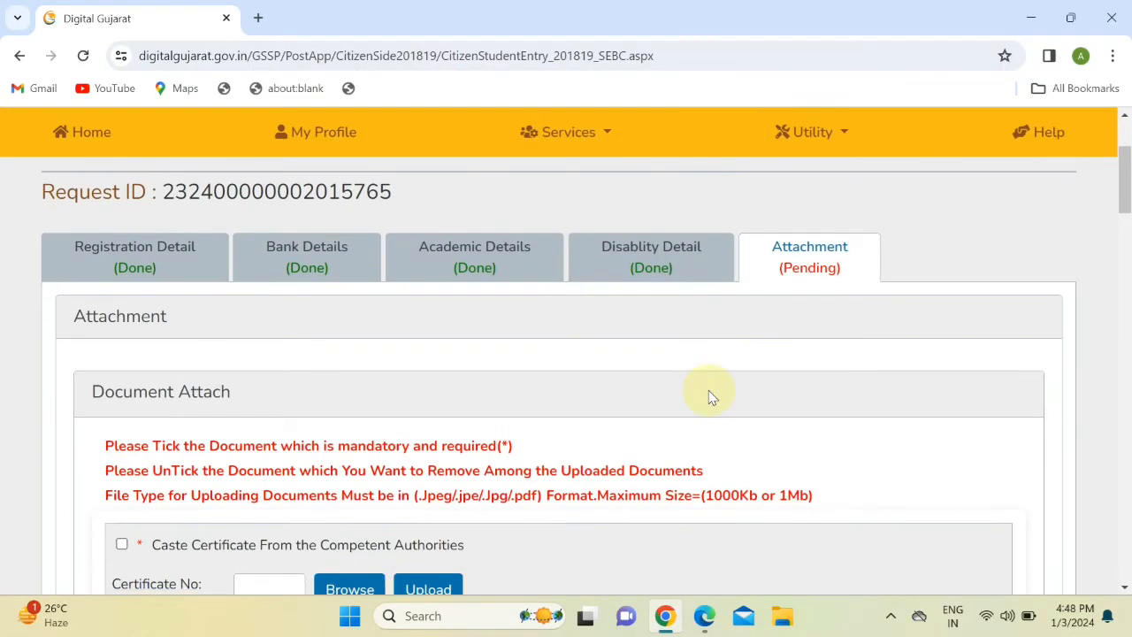
- Enter the caste certificate number, attach the CASTE CERTI file and upload it under the caste certificate entry
{"action": "scroll", "coordinate": [711, 397], "scroll_direction": "down", "scroll_amount": 3}
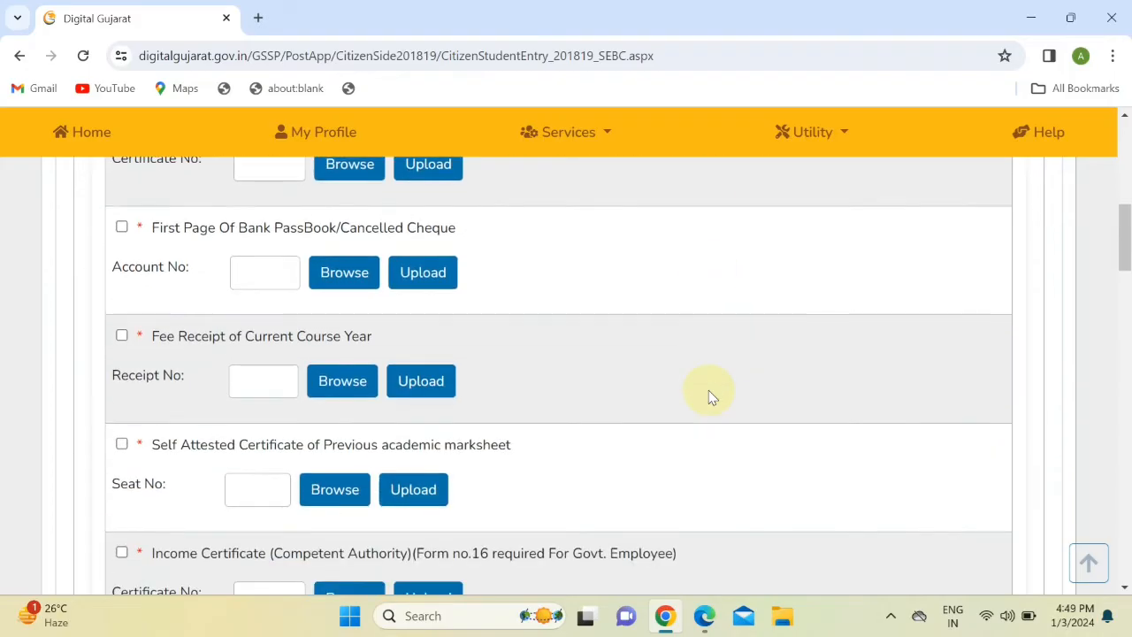
{"action": "scroll", "coordinate": [710, 397], "scroll_direction": "down", "scroll_amount": 8}
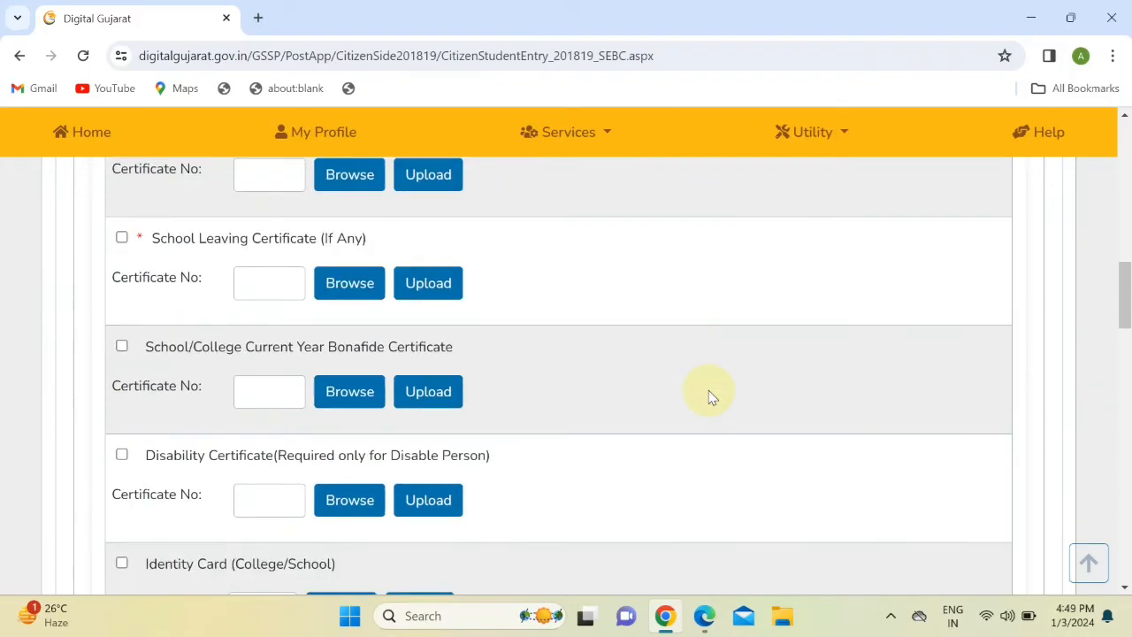
{"action": "scroll", "coordinate": [711, 397], "scroll_direction": "down", "scroll_amount": 4}
{"action": "scroll", "coordinate": [710, 397], "scroll_direction": "down", "scroll_amount": 3}
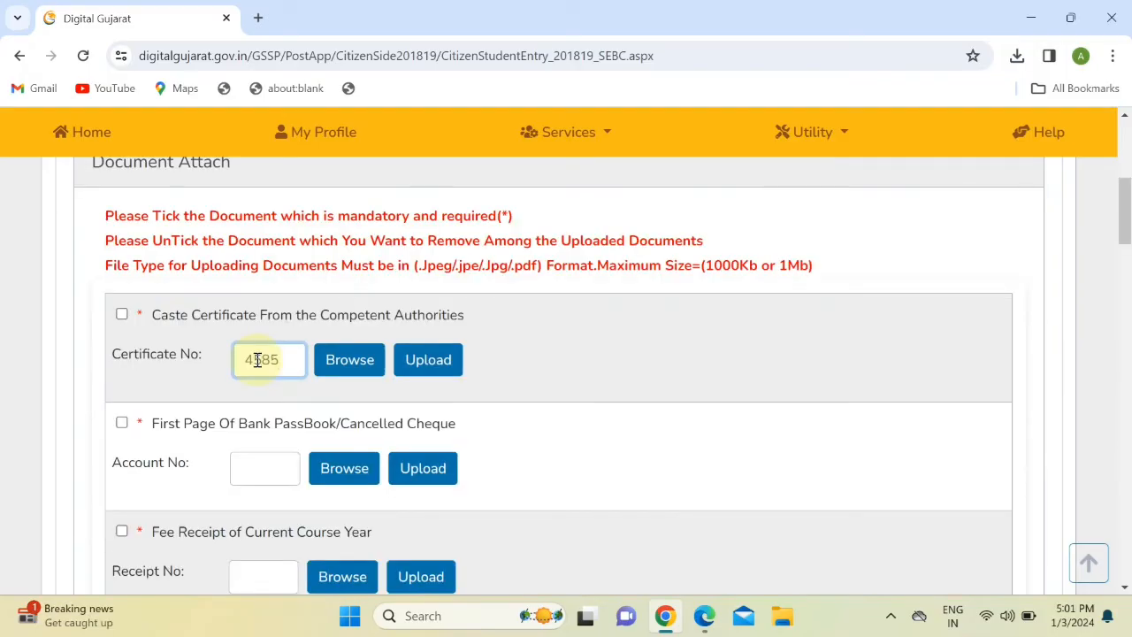
{"action": "left_click", "coordinate": [343, 363]}
{"action": "double_click", "coordinate": [281, 168]}
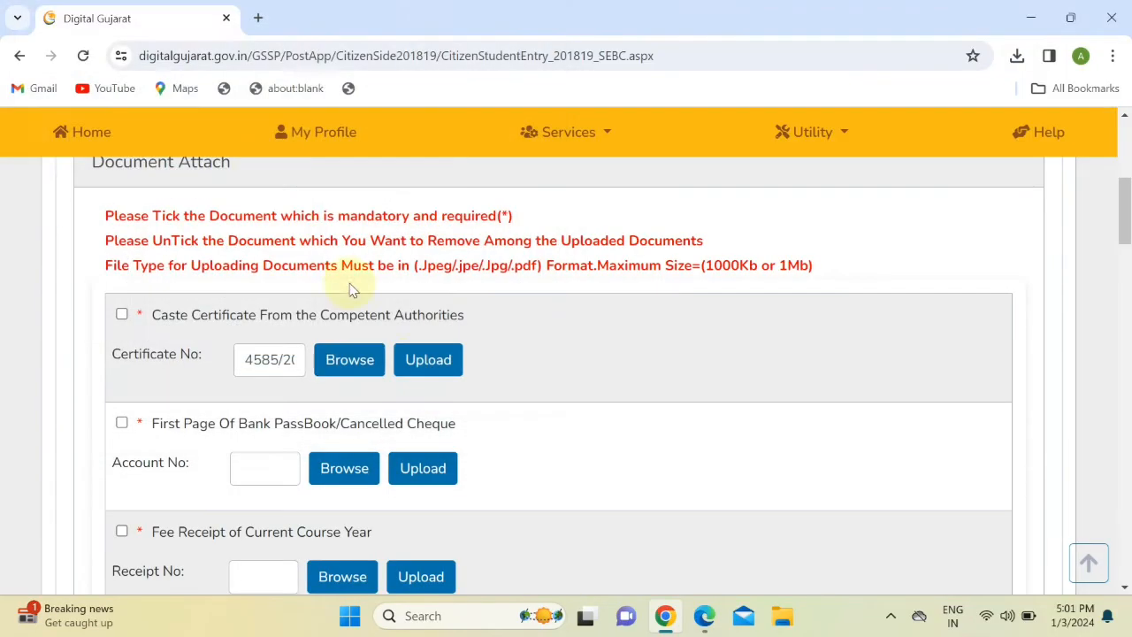
{"action": "left_click", "coordinate": [414, 369]}
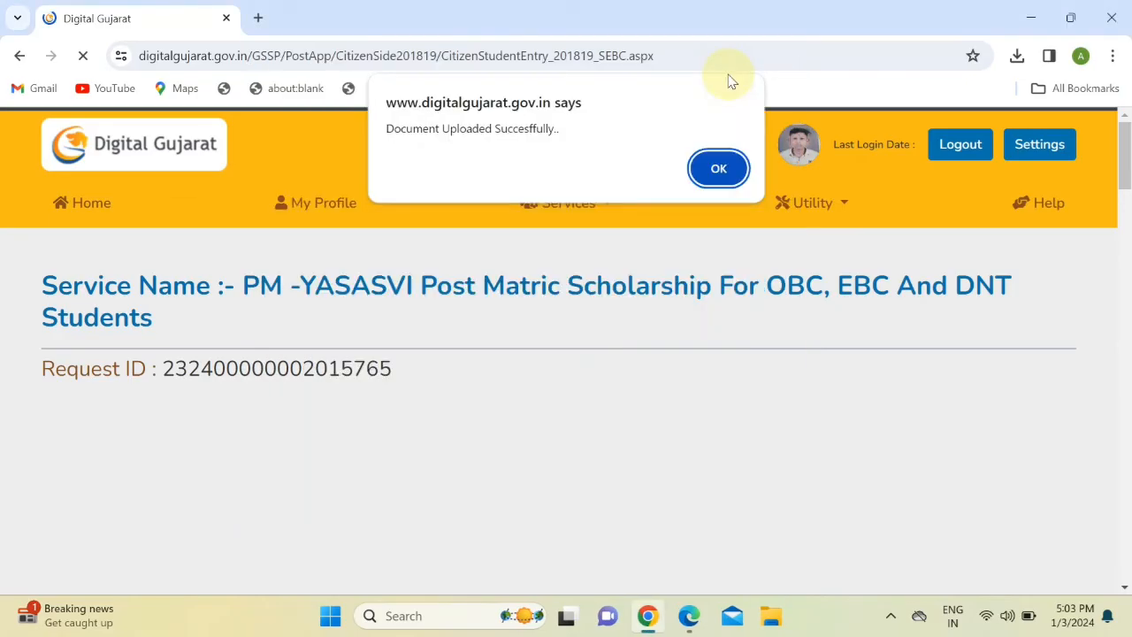
{"action": "left_click", "coordinate": [719, 170]}
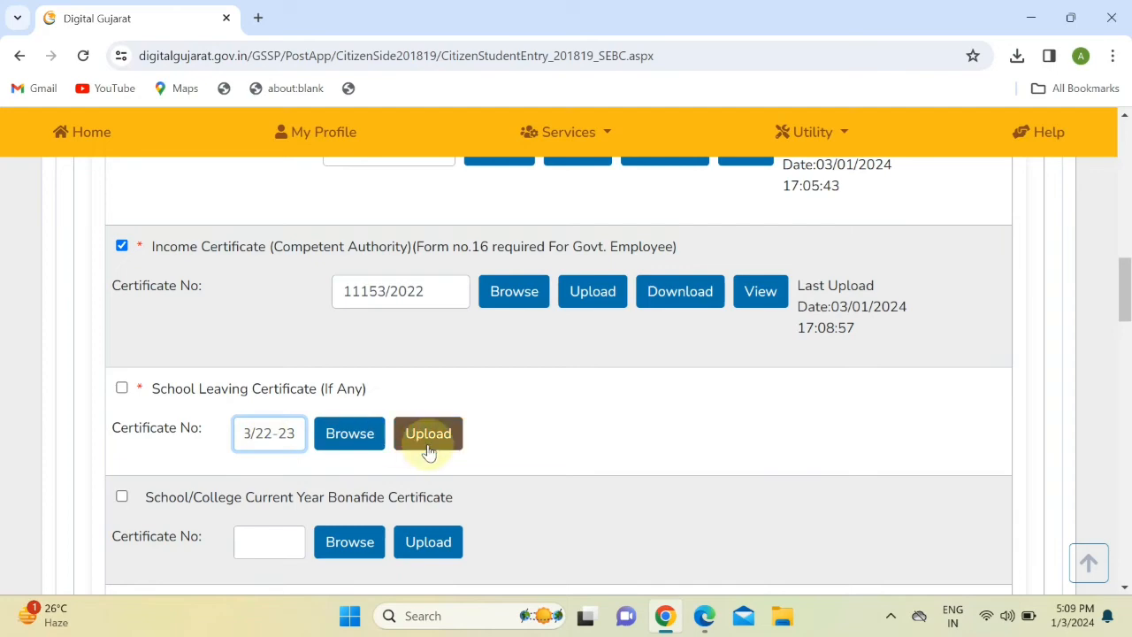
- Attach the LC file to the School Leaving Certificate entry and upload it
{"action": "left_click", "coordinate": [349, 435]}
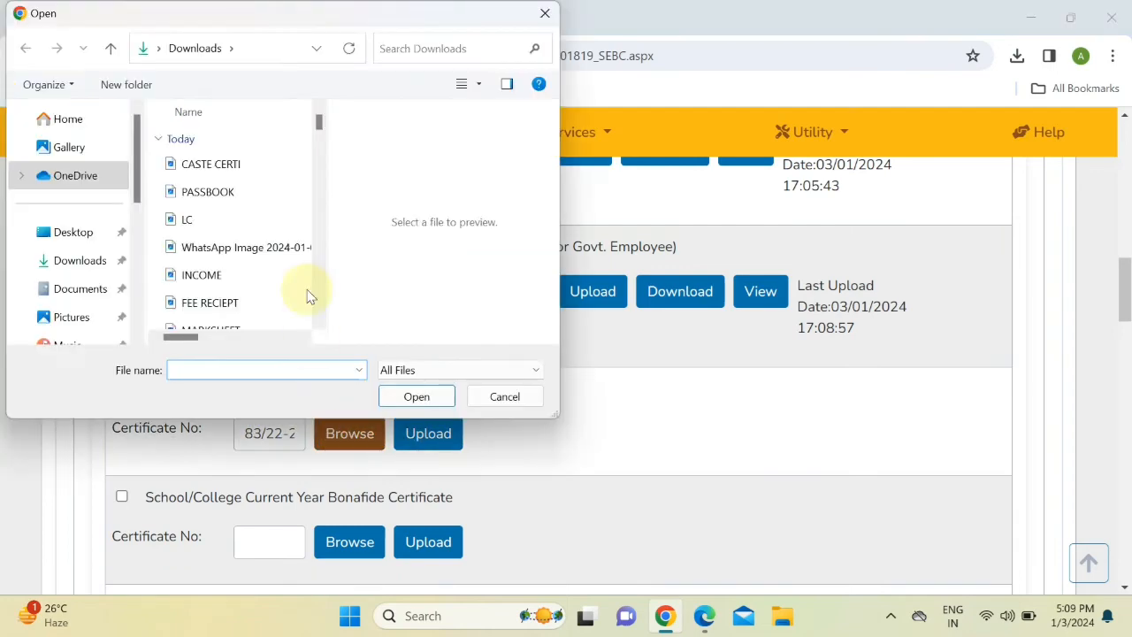
{"action": "double_click", "coordinate": [283, 217]}
{"action": "left_click", "coordinate": [415, 433]}
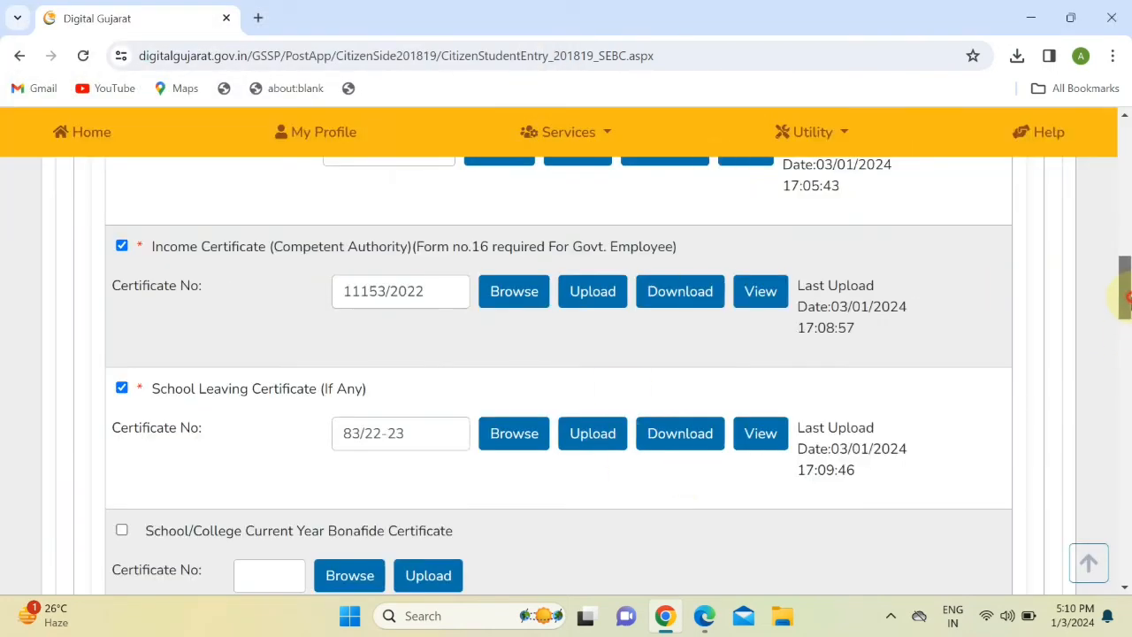
- Verify the applicant's mobile number by requesting an OTP, entering the verification code and confirming it
{"action": "left_click_drag", "start_coordinate": [1124, 299], "coordinate": [1123, 328]}
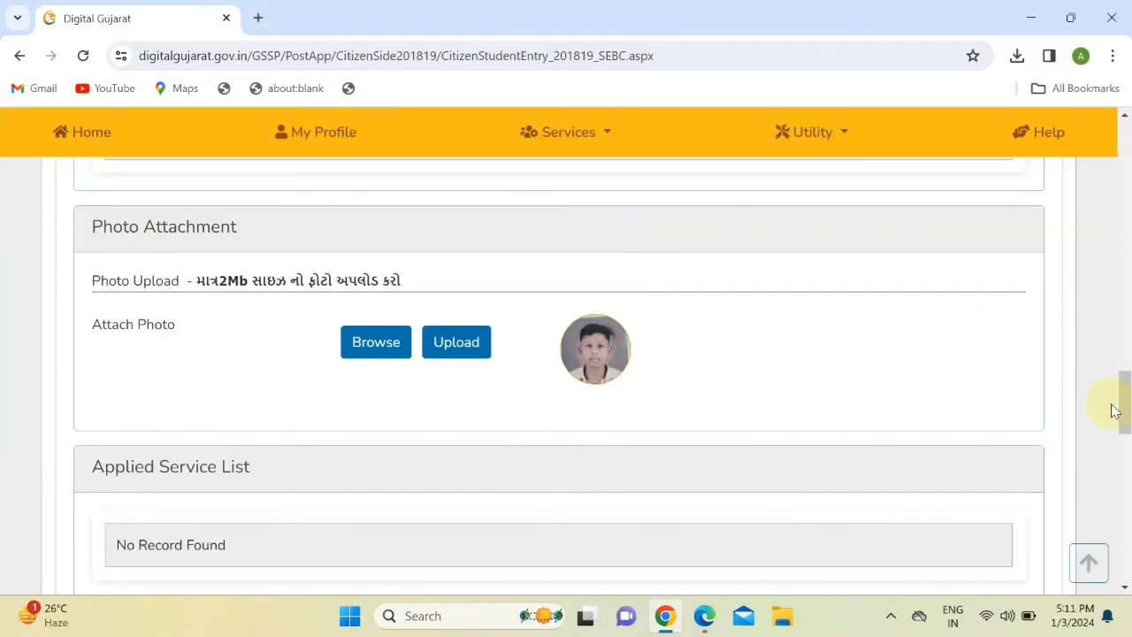
{"action": "left_click_drag", "start_coordinate": [1115, 410], "coordinate": [1125, 471]}
{"action": "left_click", "coordinate": [213, 471]}
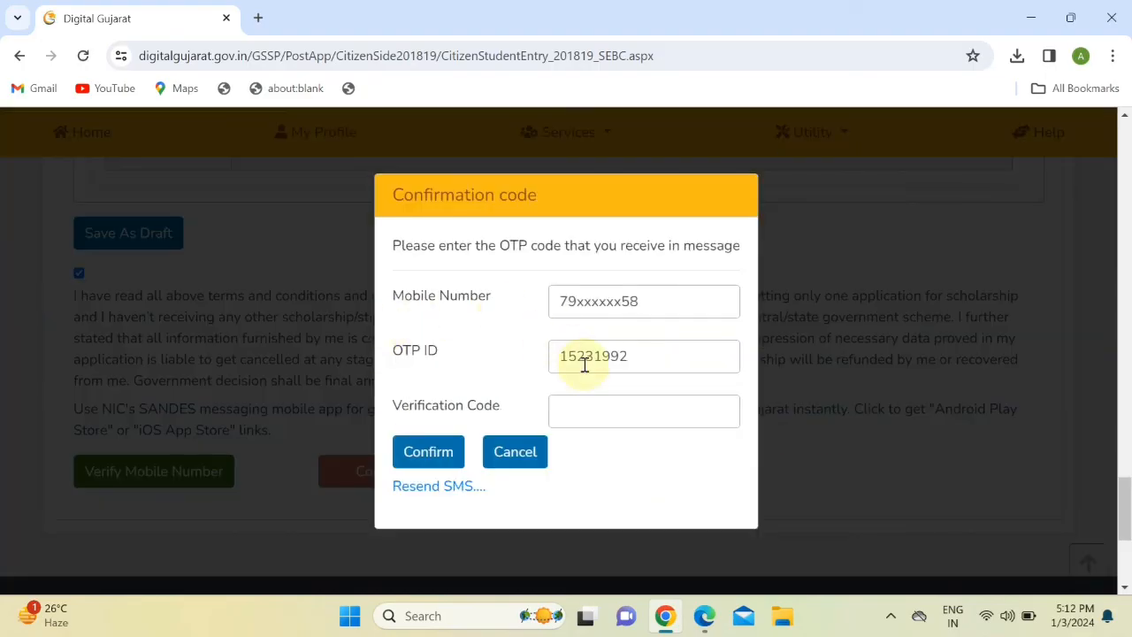
{"action": "left_click", "coordinate": [584, 411]}
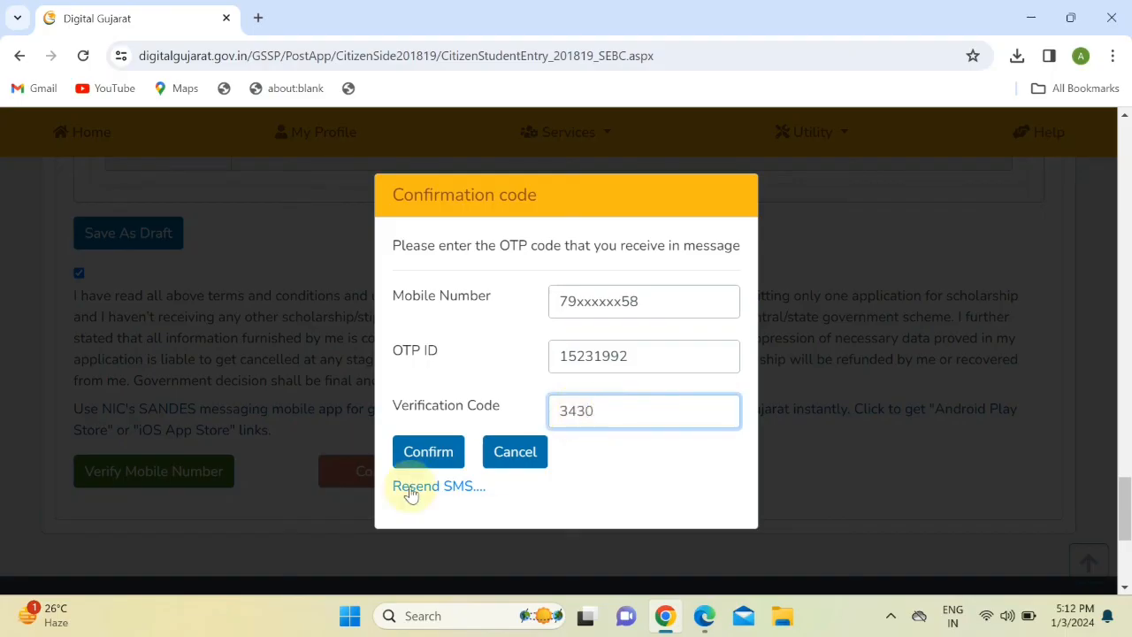
{"action": "left_click", "coordinate": [426, 453]}
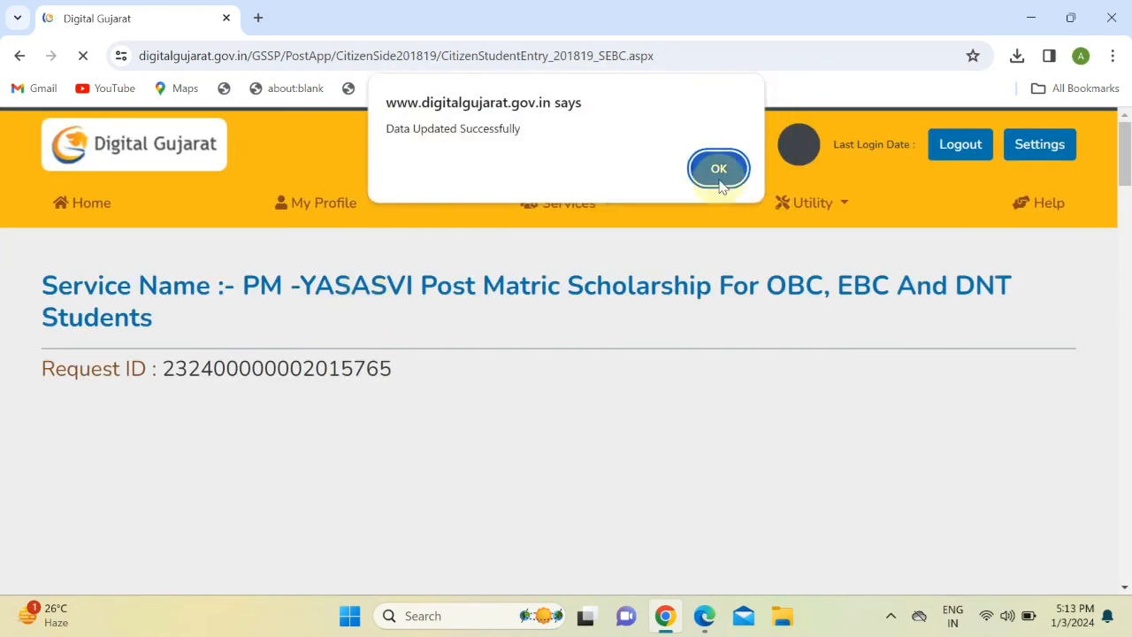
- Acknowledge the submission messages and print the submitted scholarship application
{"action": "left_click", "coordinate": [719, 181]}
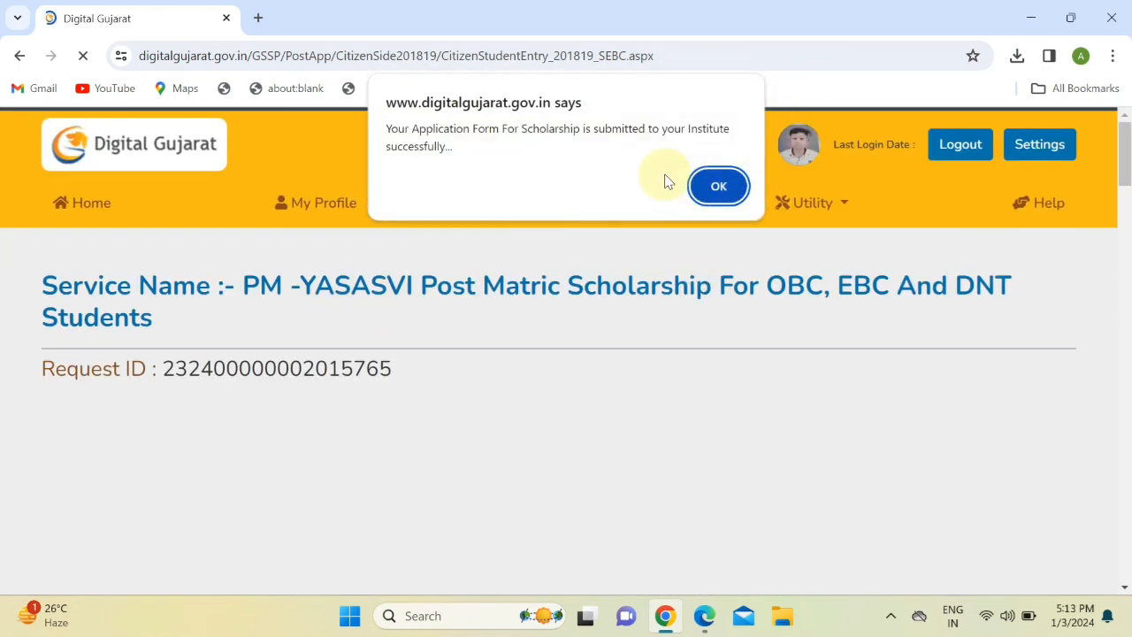
{"action": "left_click", "coordinate": [721, 190]}
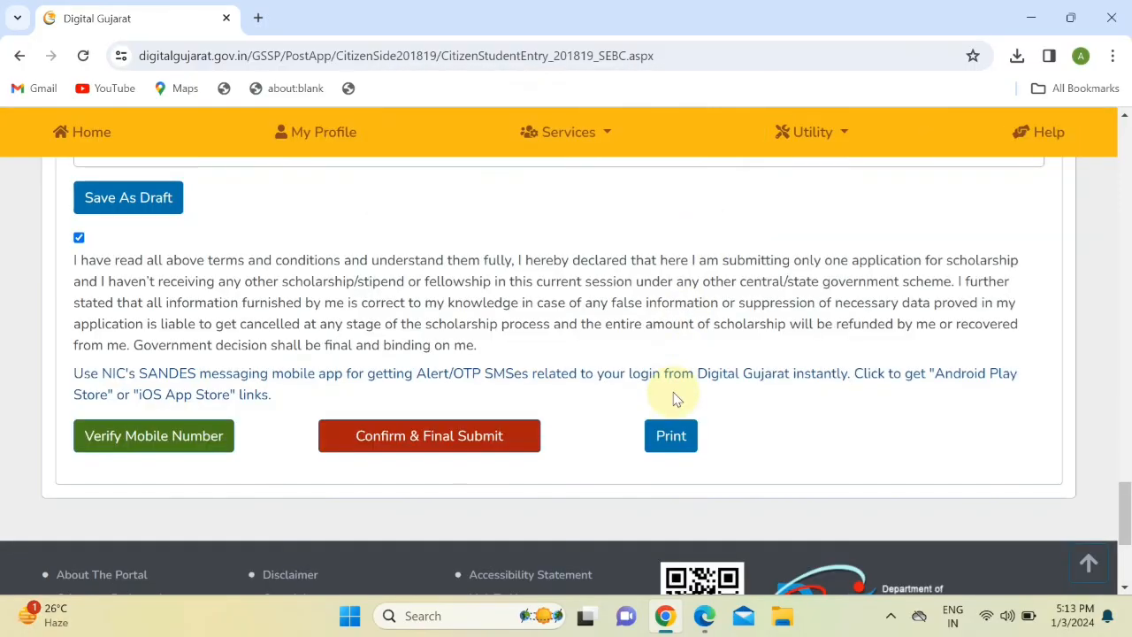
{"action": "left_click", "coordinate": [669, 442]}
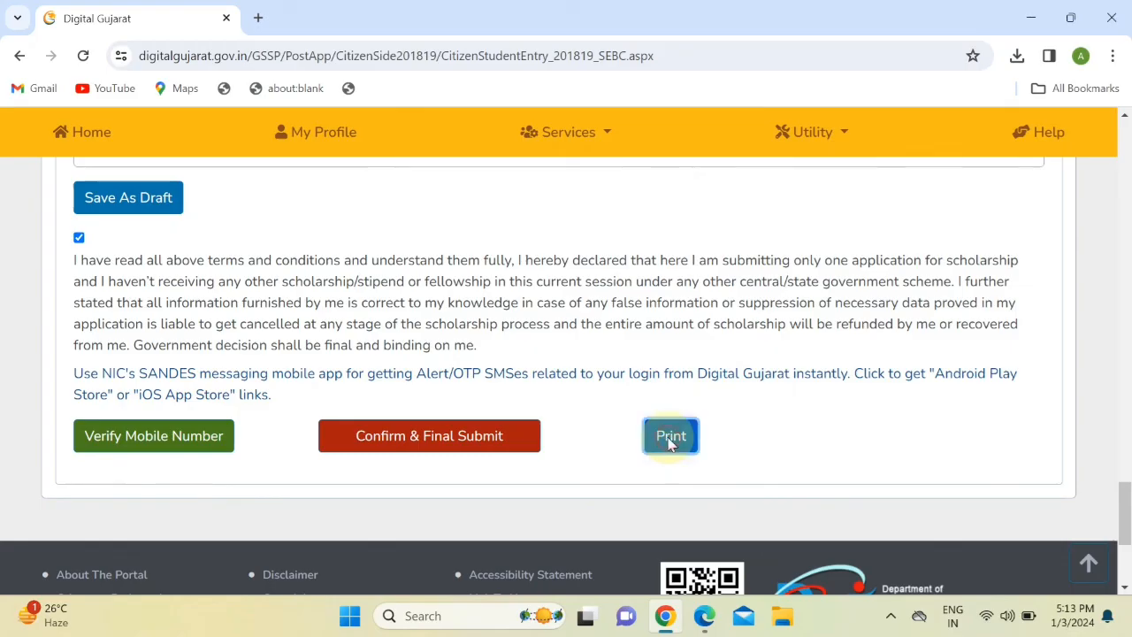